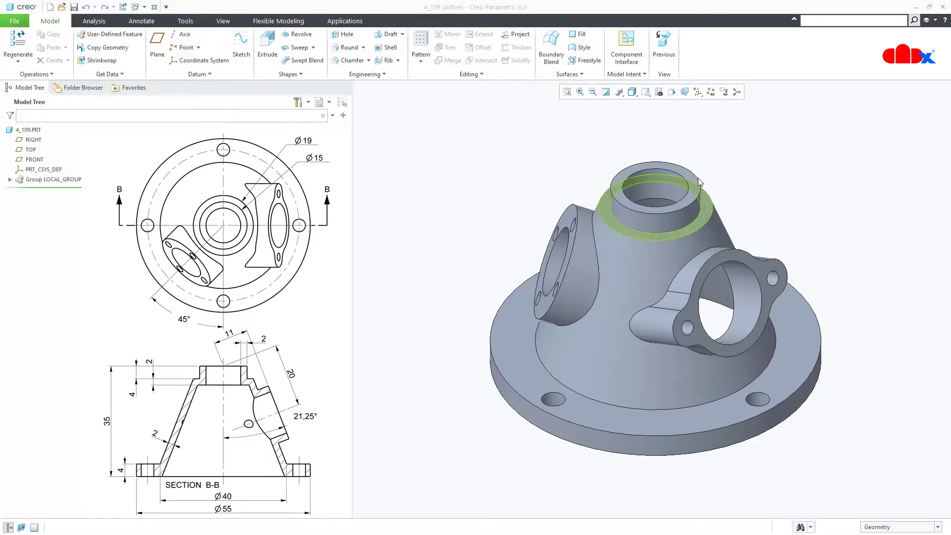
# View the finished part normal to its base flange with the datum planes displayed, and return to the default orientation
pyautogui.click(671, 92)
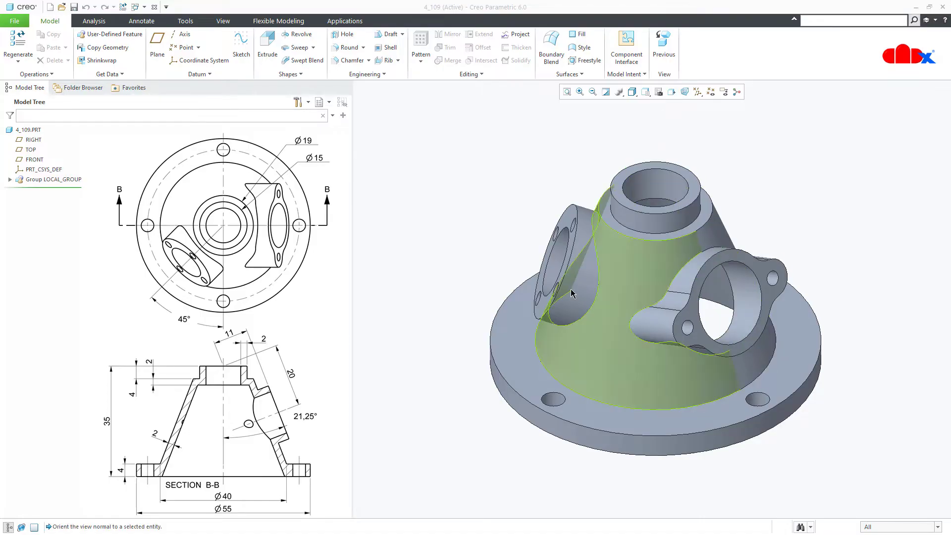
pyautogui.click(522, 349)
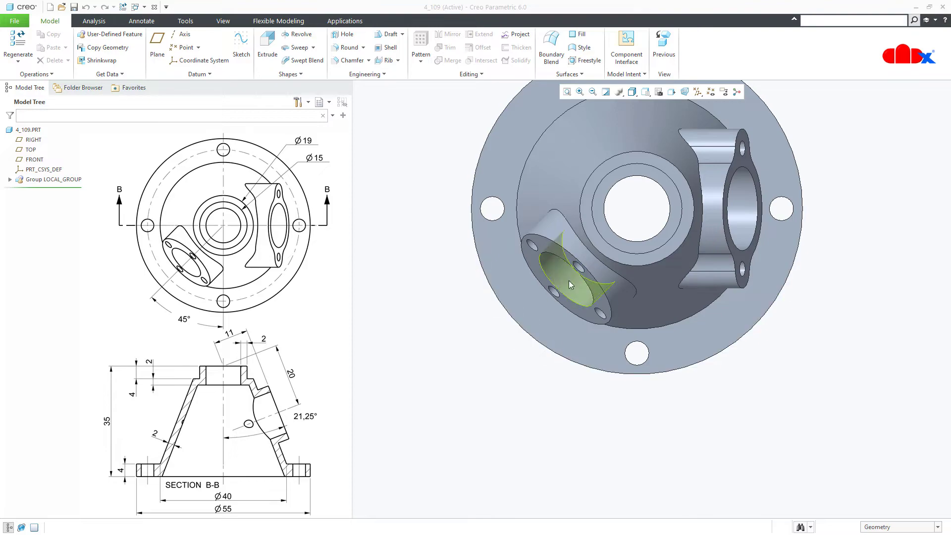
pyautogui.click(697, 92)
pyautogui.click(707, 147)
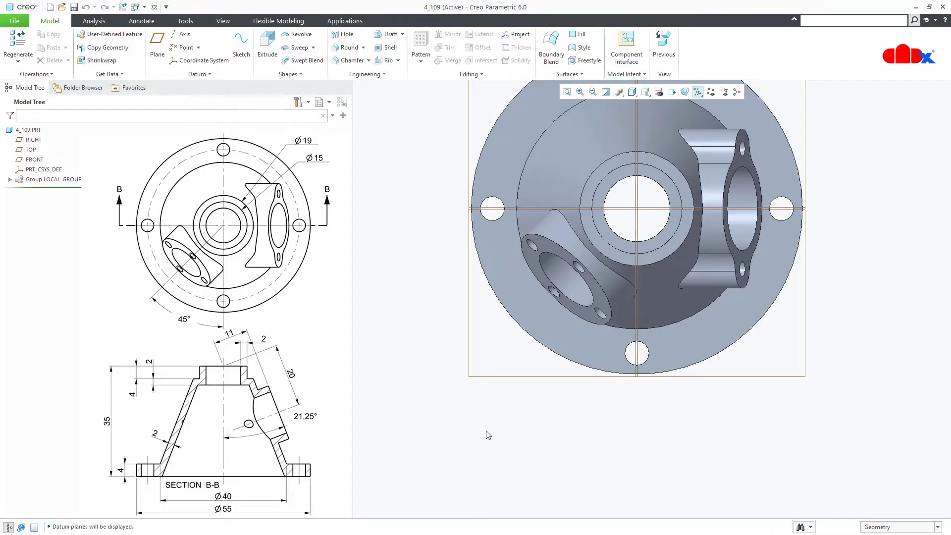
pyautogui.hotkey('ctrl', 'd')
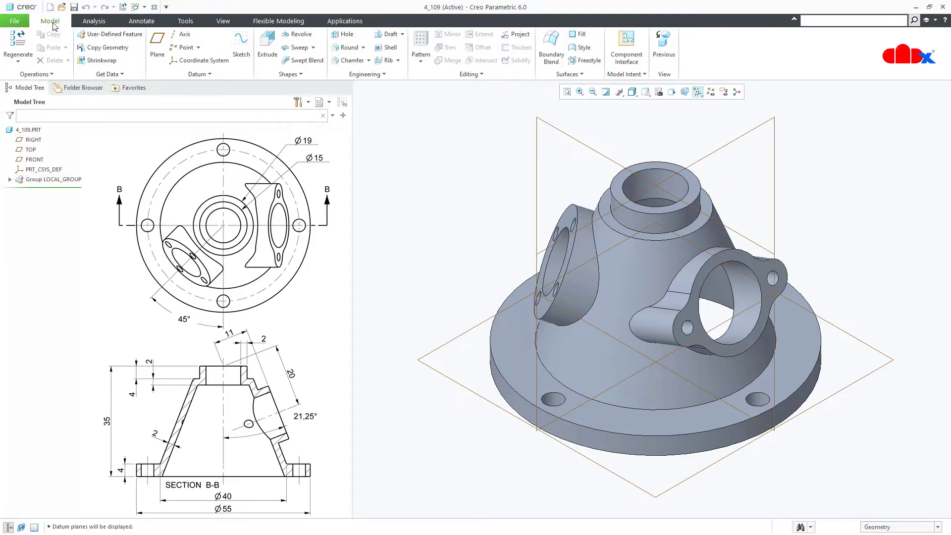
# Create a new solid part from the default template and maximize its window
pyautogui.click(50, 8)
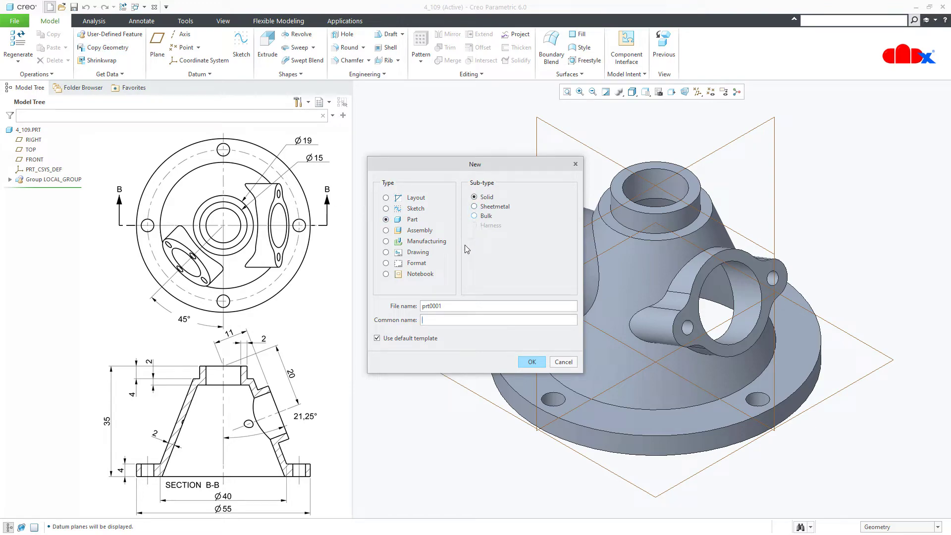
pyautogui.click(518, 361)
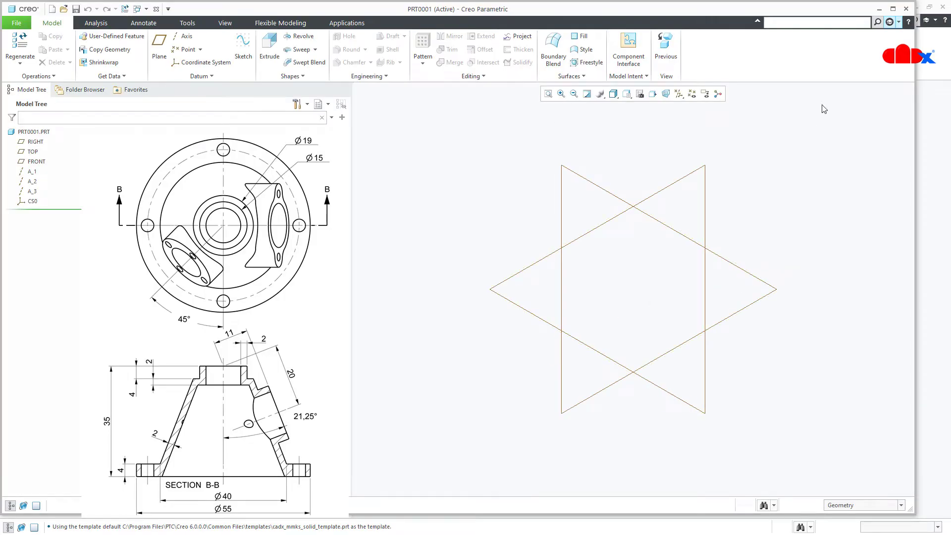
pyautogui.click(893, 9)
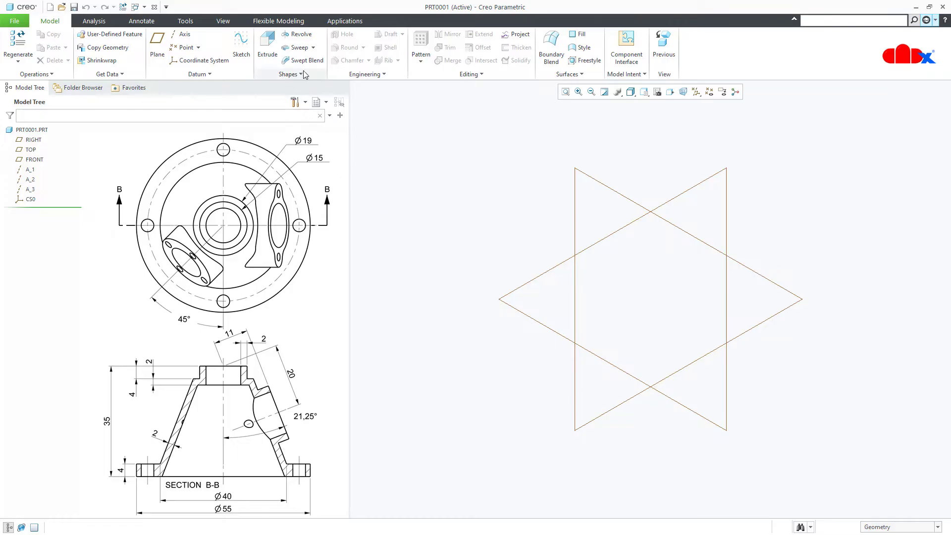
# Start a Revolve sketch on the FRONT plane, oriented to the 2D sketch view with the datum planes hidden
pyautogui.click(297, 33)
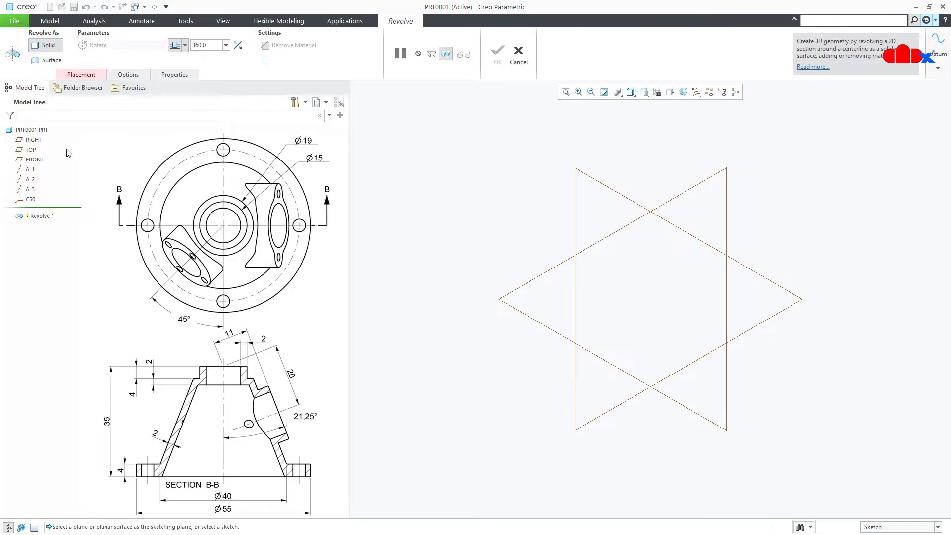
pyautogui.click(33, 161)
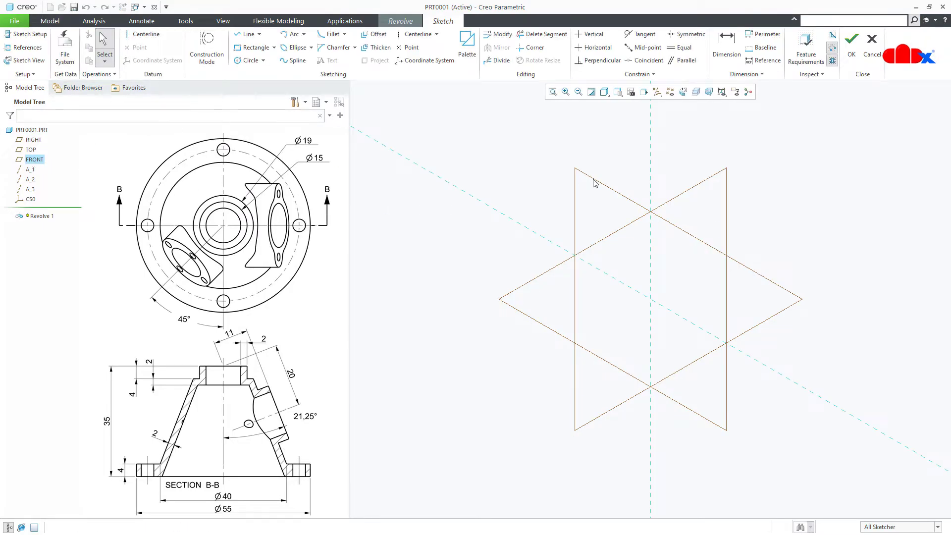
pyautogui.click(683, 92)
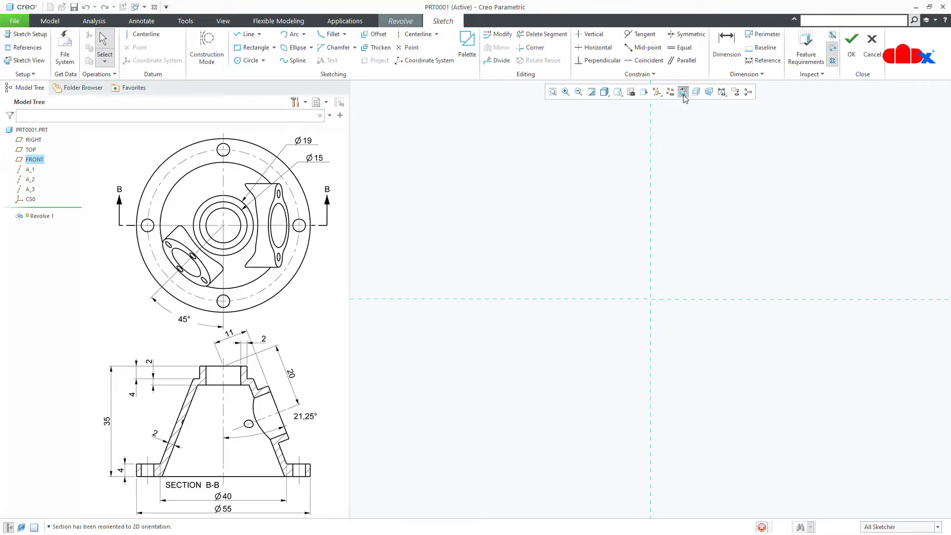
pyautogui.click(657, 92)
pyautogui.click(657, 148)
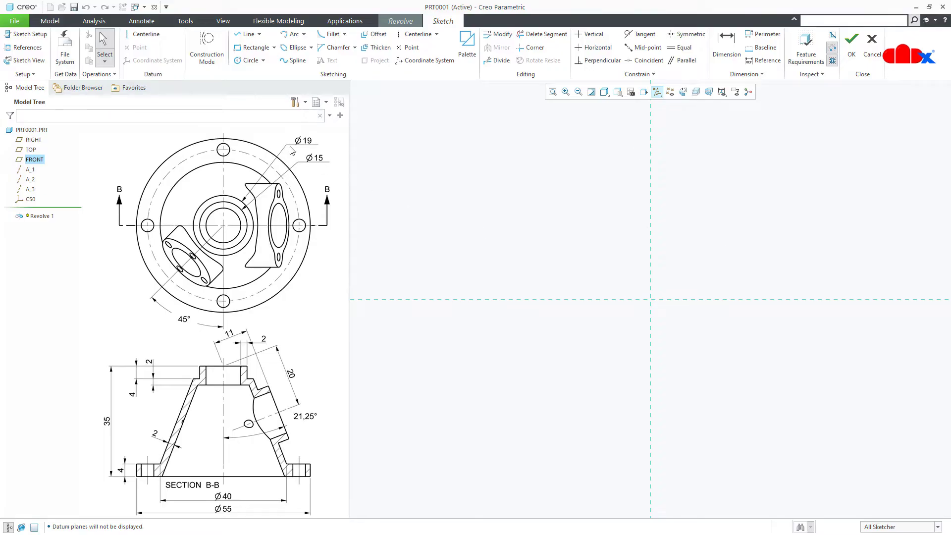
# Place a vertical geometry centerline on the vertical sketch reference as the axis of revolution
pyautogui.click(145, 34)
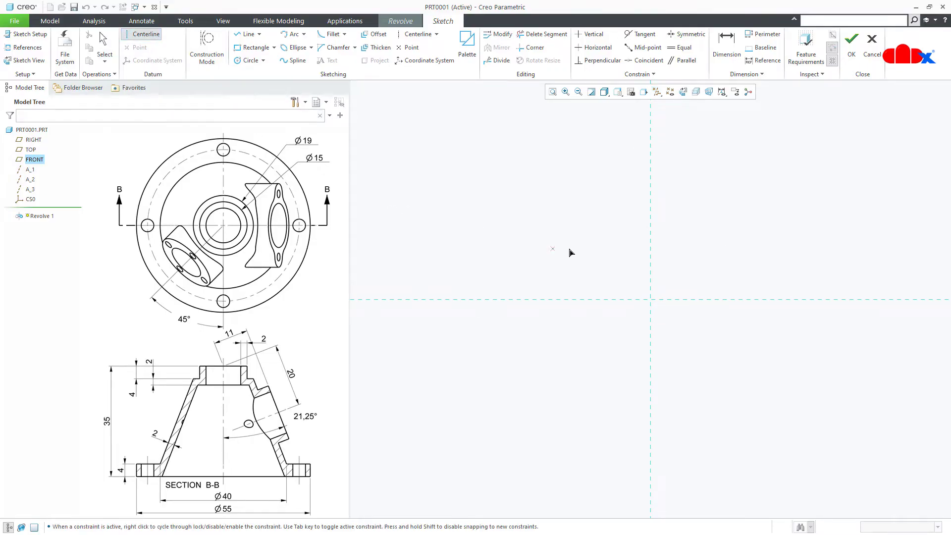
pyautogui.click(650, 230)
pyautogui.click(651, 263)
pyautogui.middleClick(726, 268)
# Sketch a vertical line about 47 mm high, ending on the horizontal reference, at a diameter of about 552 mm around the centerline
pyautogui.click(728, 268)
pyautogui.rightClick(728, 267)
pyautogui.click(751, 286)
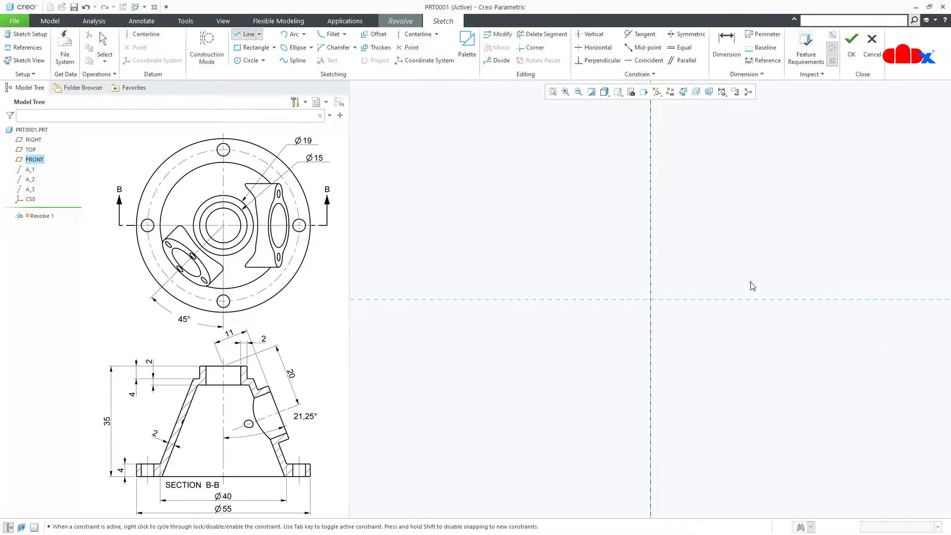
pyautogui.click(461, 266)
pyautogui.click(461, 299)
pyautogui.middleClick(468, 332)
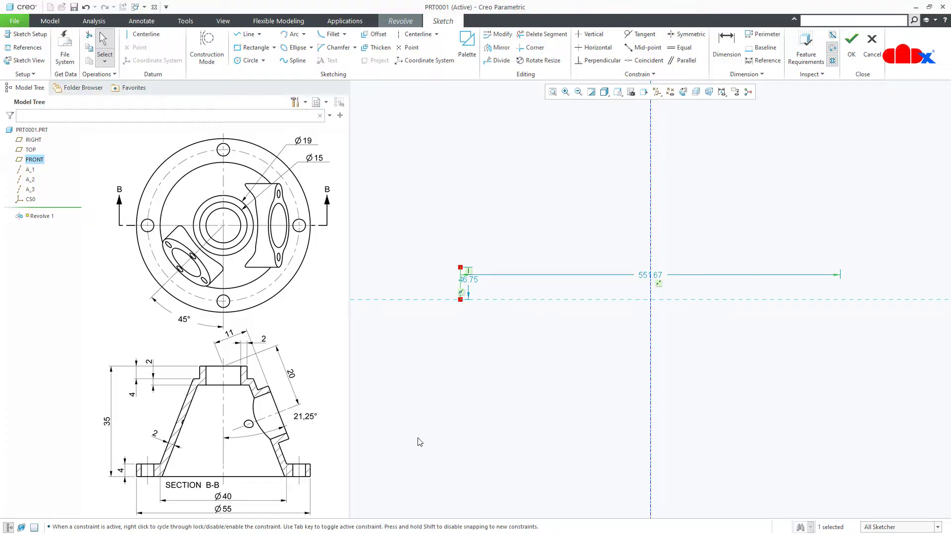
# Set the flange edge line's height to 4 mm and its diameter about the centerline to 55 mm
pyautogui.doubleClick(469, 280)
pyautogui.write('0')
pyautogui.press('Return')
pyautogui.doubleClick(645, 305)
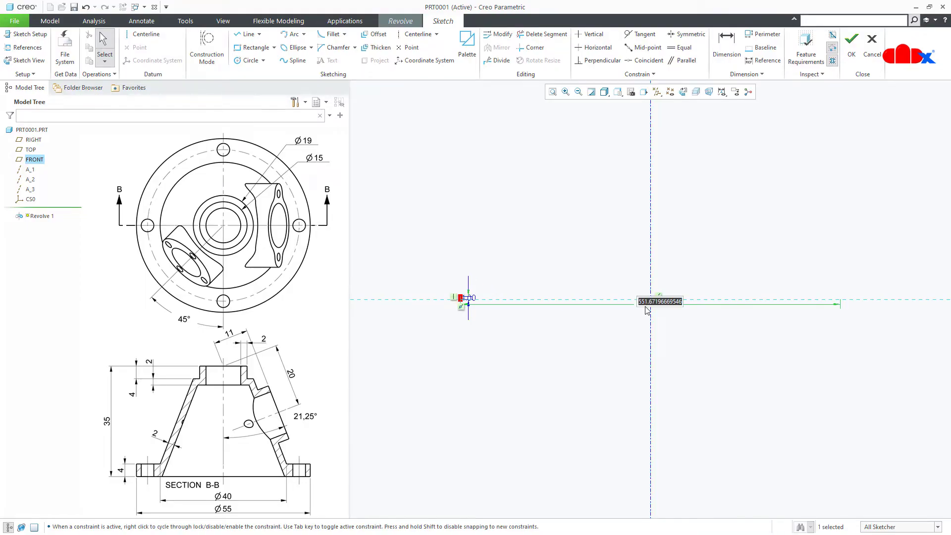
pyautogui.write('55')
pyautogui.press('Return')
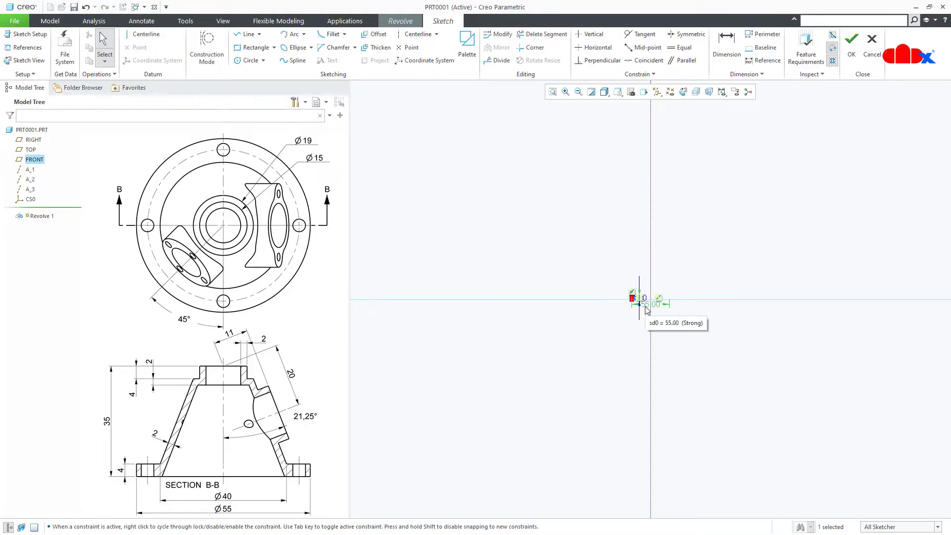
pyautogui.click(552, 92)
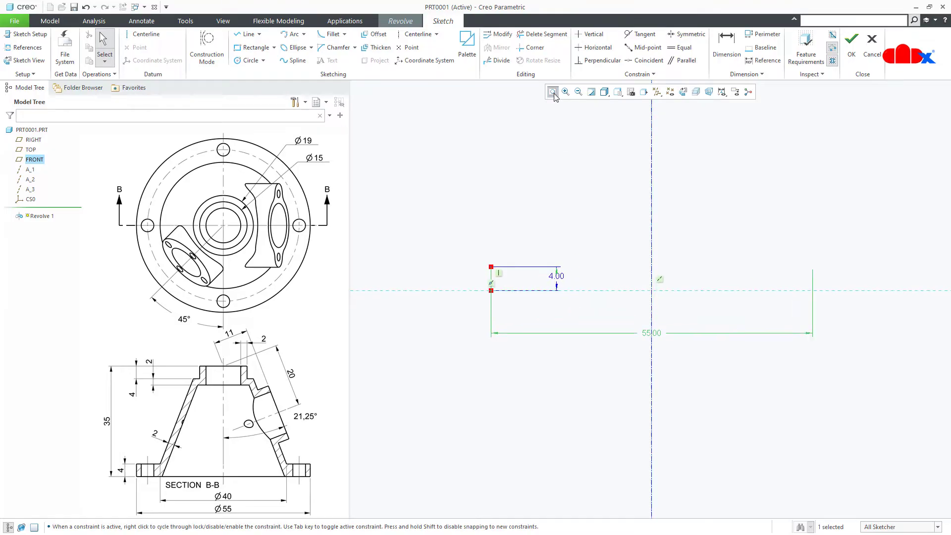
# Sketch the closed half profile from the flange edge with a flange top, sloped cone side, stepped neck, axis line and base line
pyautogui.moveTo(572, 199)
pyautogui.keyDown('shift'); pyautogui.mouseDown(button='middle')
pyautogui.moveTo(569, 302)
pyautogui.moveTo(556, 345)
pyautogui.mouseUp(button='middle'); pyautogui.keyUp('shift')
pyautogui.rightClick(556, 345)
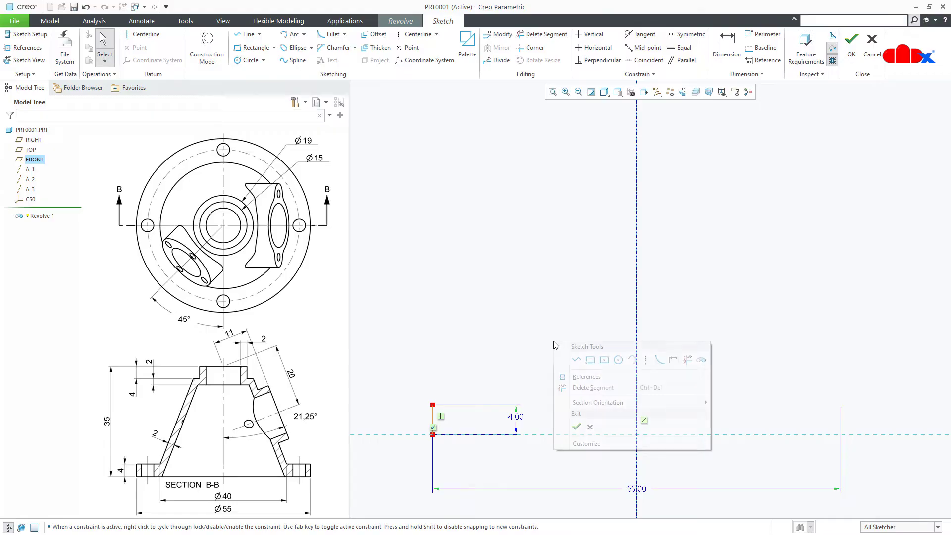
pyautogui.click(578, 366)
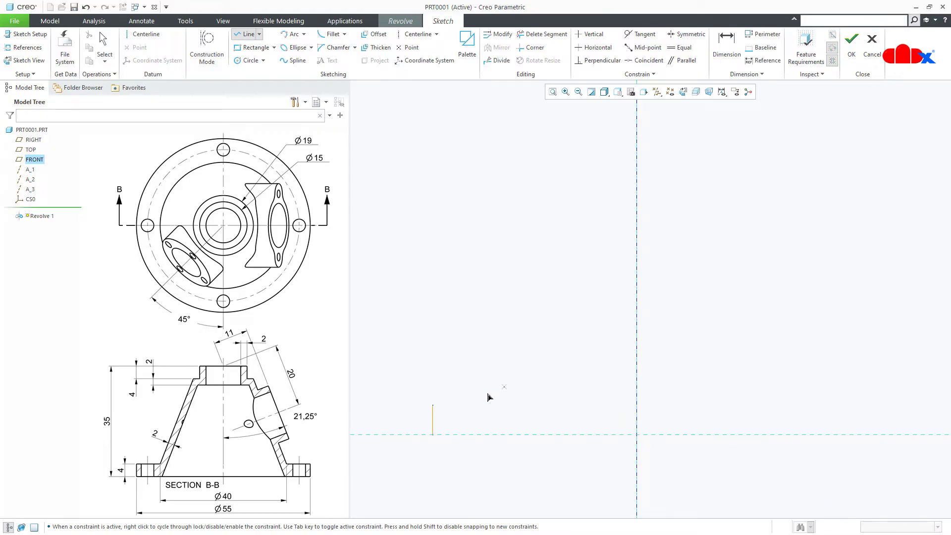
pyautogui.click(436, 412)
pyautogui.click(489, 412)
pyautogui.click(534, 270)
pyautogui.click(563, 270)
pyautogui.click(563, 232)
pyautogui.click(637, 232)
pyautogui.click(638, 435)
pyautogui.click(433, 434)
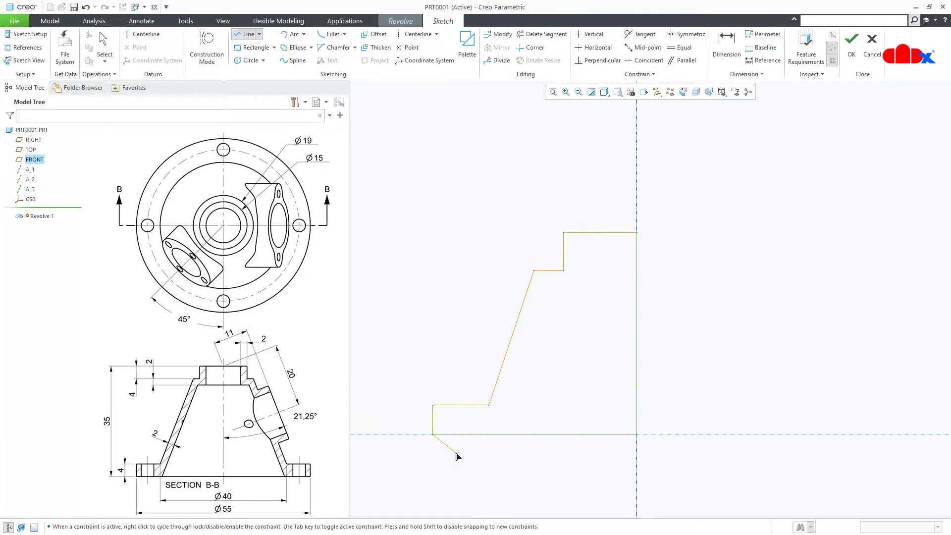
pyautogui.middleClick(508, 463)
# Set the cone's base diameter to 40 mm and dimension the neck's diameter about the centerline
pyautogui.click(633, 414)
pyautogui.write('40')
pyautogui.press('Return')
pyautogui.click(726, 47)
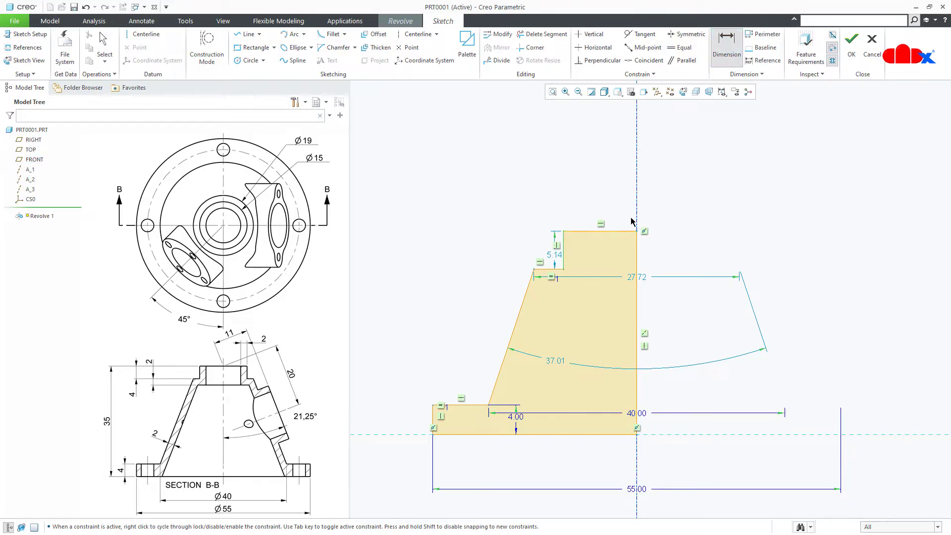
pyautogui.click(569, 252)
pyautogui.middleClick(599, 198)
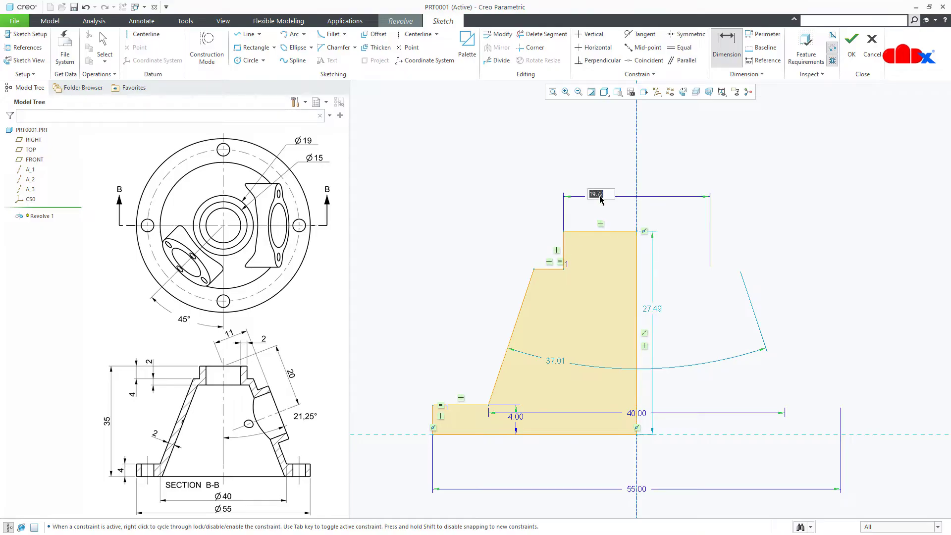
# Try to dimension the diameter of the shoulder at the cone's upper end
pyautogui.click(535, 270)
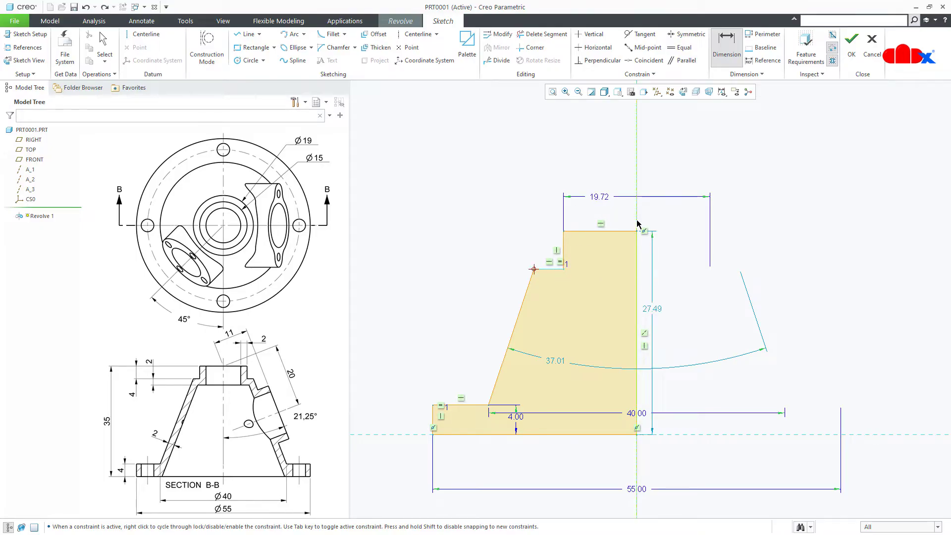
pyautogui.middleClick(605, 171)
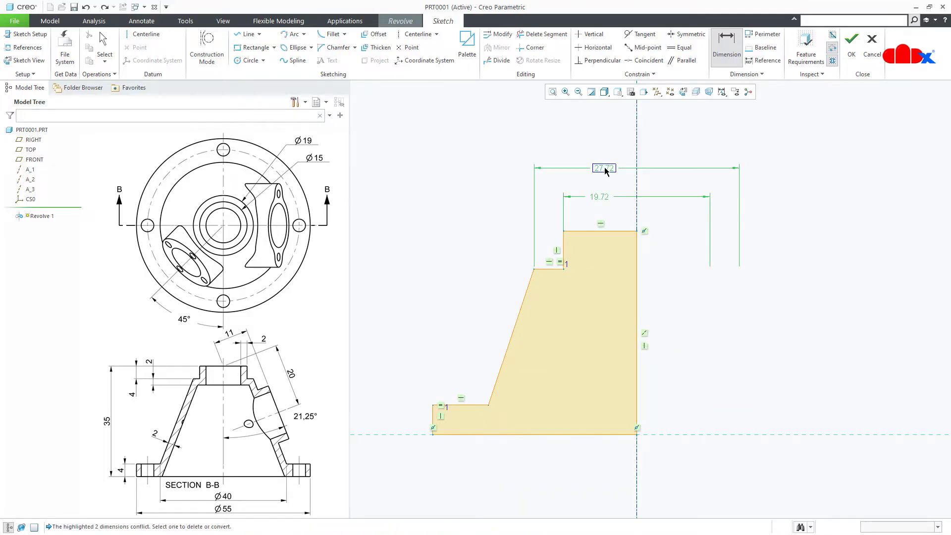
pyautogui.click(833, 121)
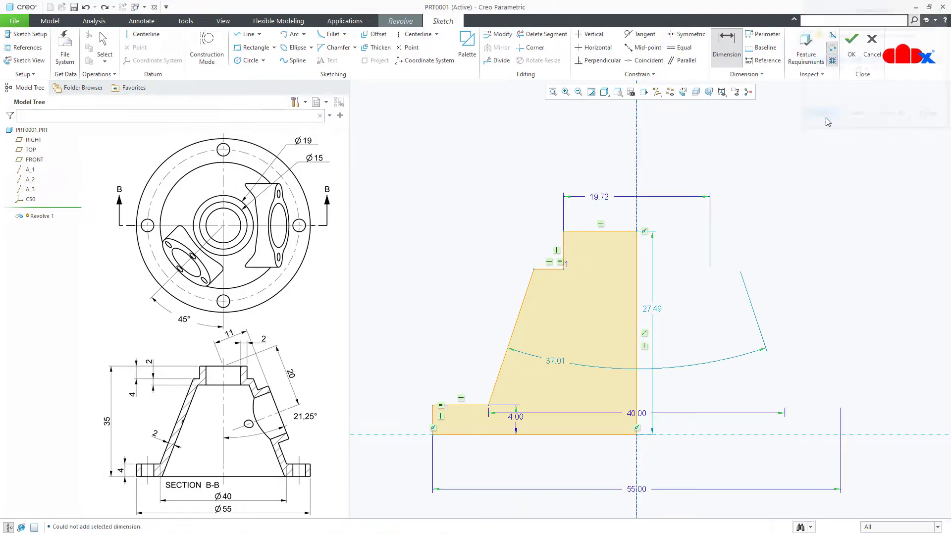
pyautogui.middleClick(779, 167)
# Delete the equal-length constraint on the shoulder line and move the shoulder diameter dimension above the neck dimension
pyautogui.click(558, 261)
pyautogui.press('Delete')
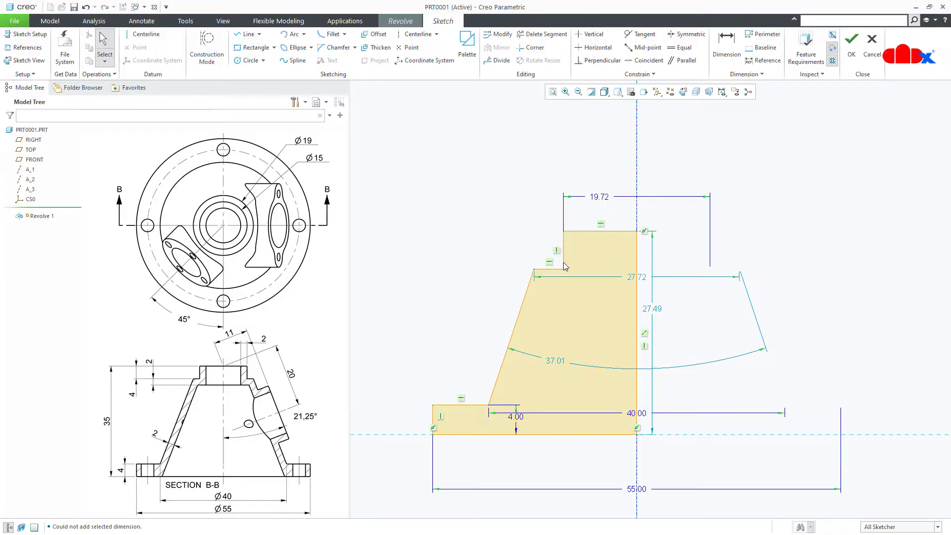
pyautogui.moveTo(632, 282); pyautogui.dragTo(627, 167)
# Dimension the height of the neck's vertical line
pyautogui.click(727, 54)
pyautogui.click(564, 248)
pyautogui.middleClick(505, 245)
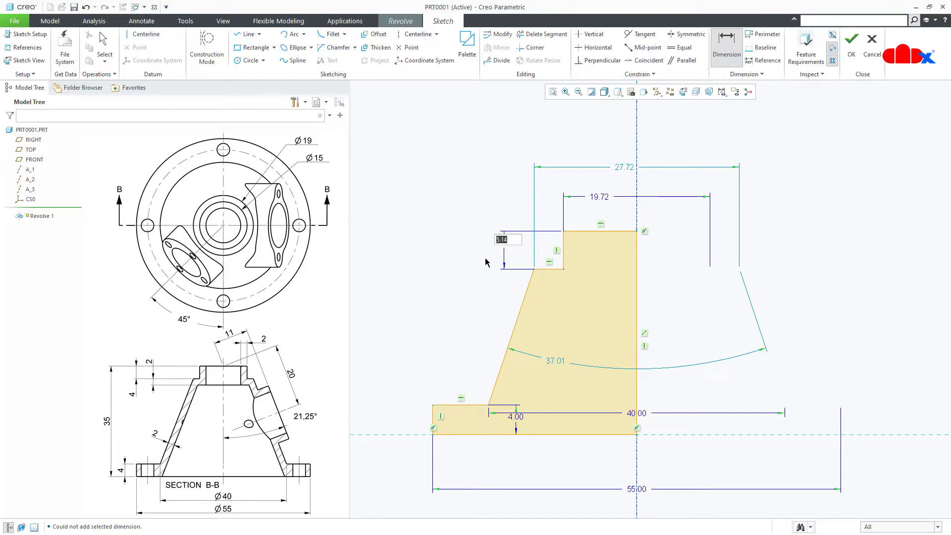
pyautogui.press('Return')
# Dimension the profile's overall height at 35 mm and set the neck's height to 4 mm
pyautogui.middleClick(436, 353)
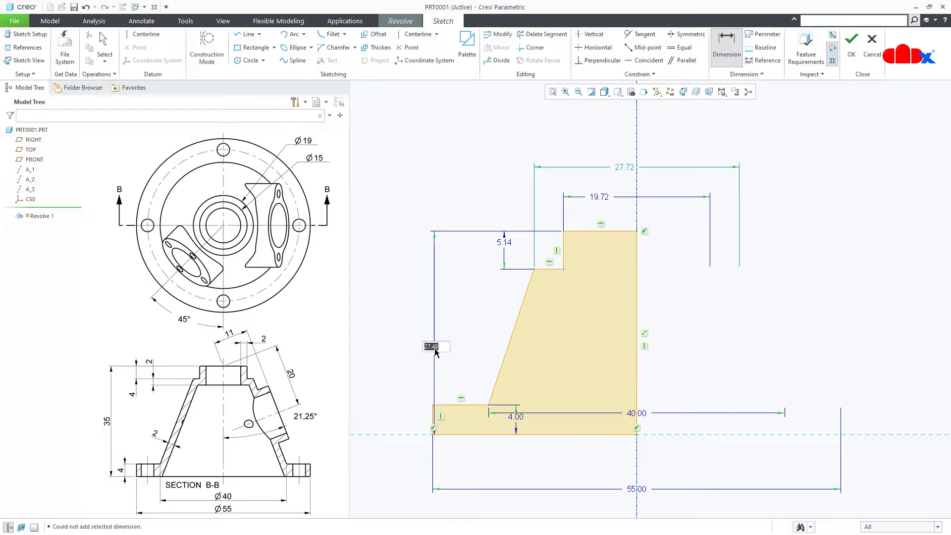
pyautogui.write('35')
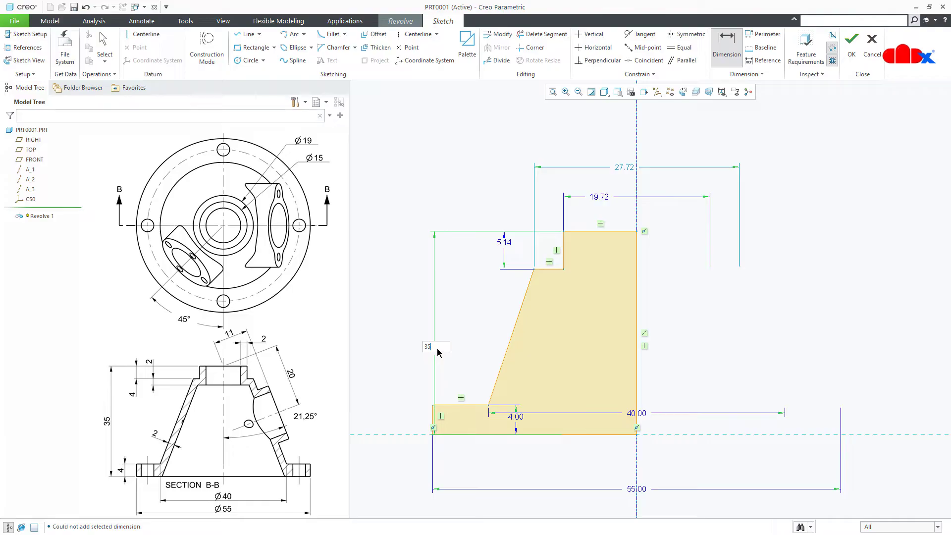
pyautogui.press('Return')
pyautogui.doubleClick(504, 192)
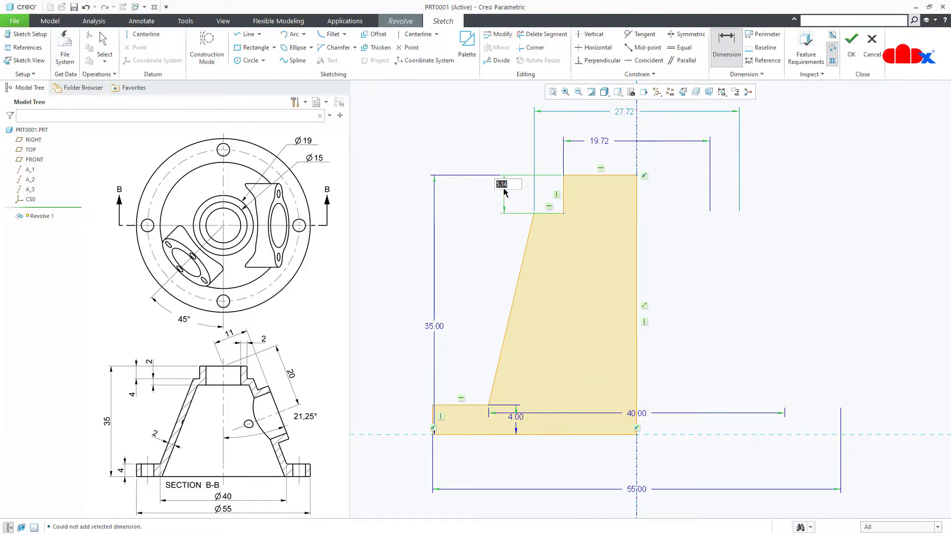
pyautogui.write('4')
pyautogui.press('Return')
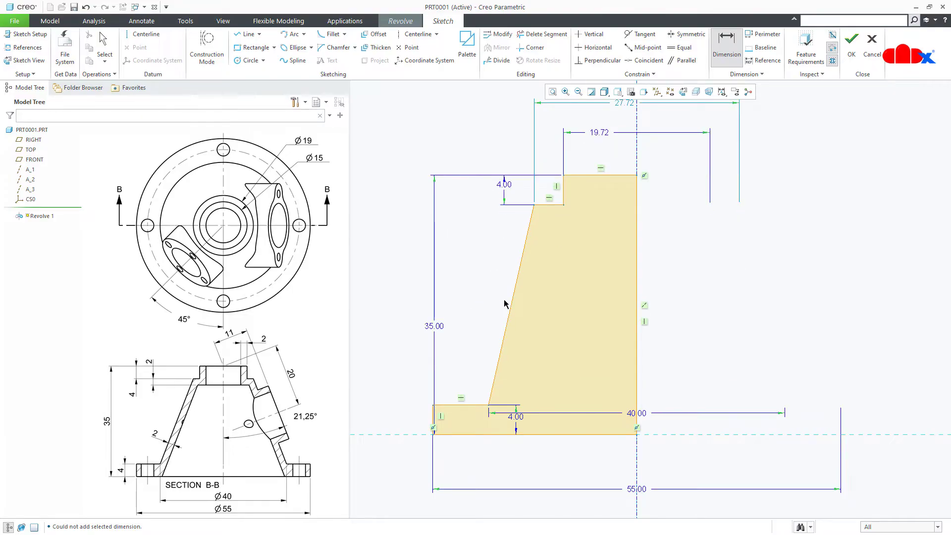
# Set the neck's diameter to 15 mm and the shoulder's diameter to 19 mm
pyautogui.doubleClick(582, 169)
pyautogui.write('15')
pyautogui.press('Return')
pyautogui.doubleClick(603, 144)
pyautogui.write('19')
pyautogui.press('Return')
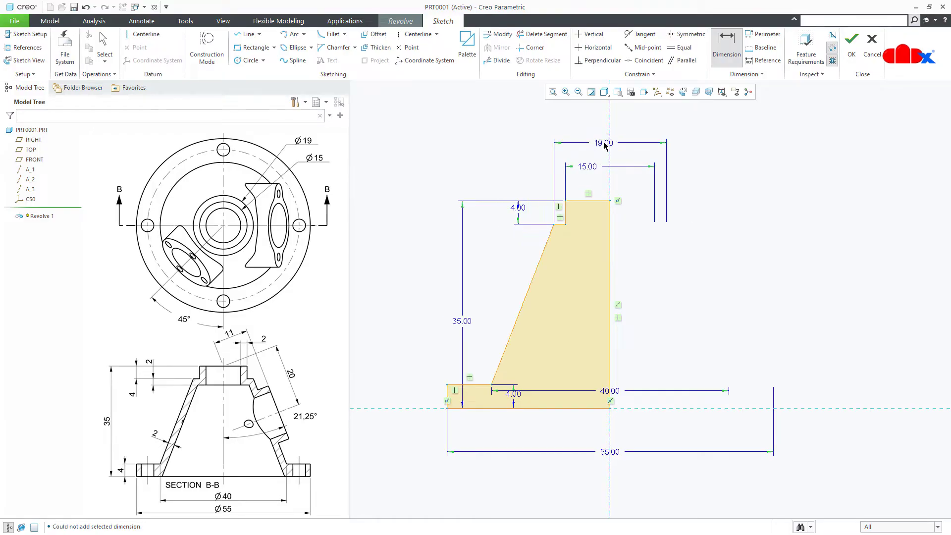
pyautogui.middleClick(696, 261)
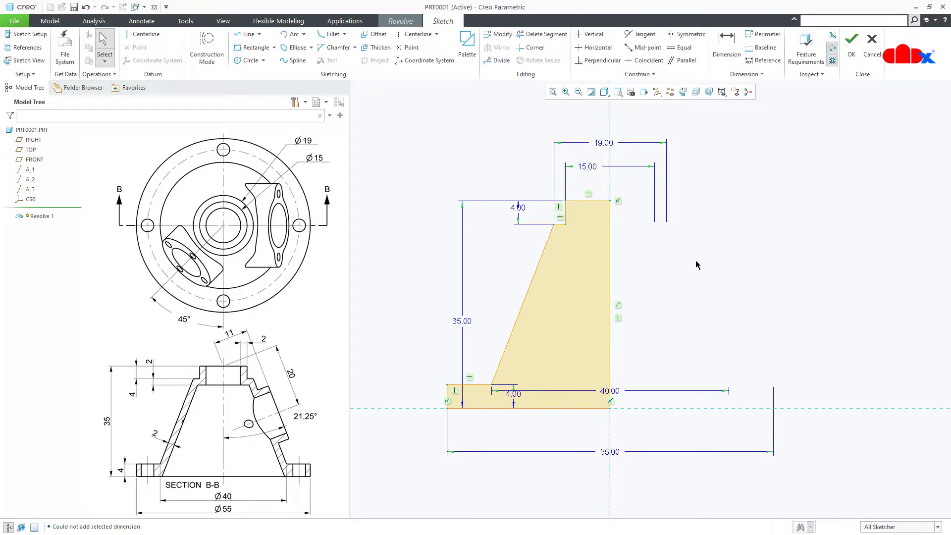
# Finish the sketch and revolve the profile 360° into a solid body
pyautogui.rightClick(696, 261)
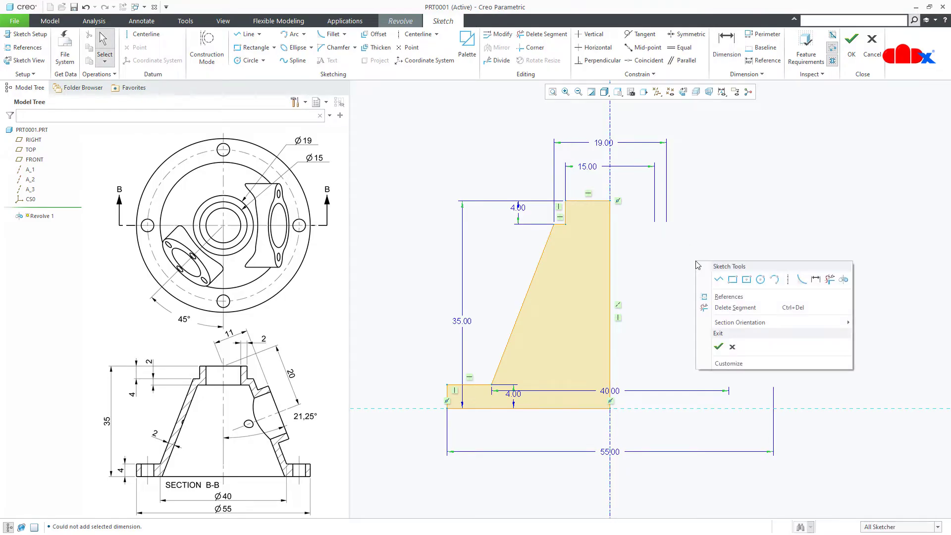
pyautogui.click(719, 348)
pyautogui.middleClick(718, 345)
pyautogui.click(781, 347)
pyautogui.moveTo(781, 346); pyautogui.dragTo(778, 390, button='middle')
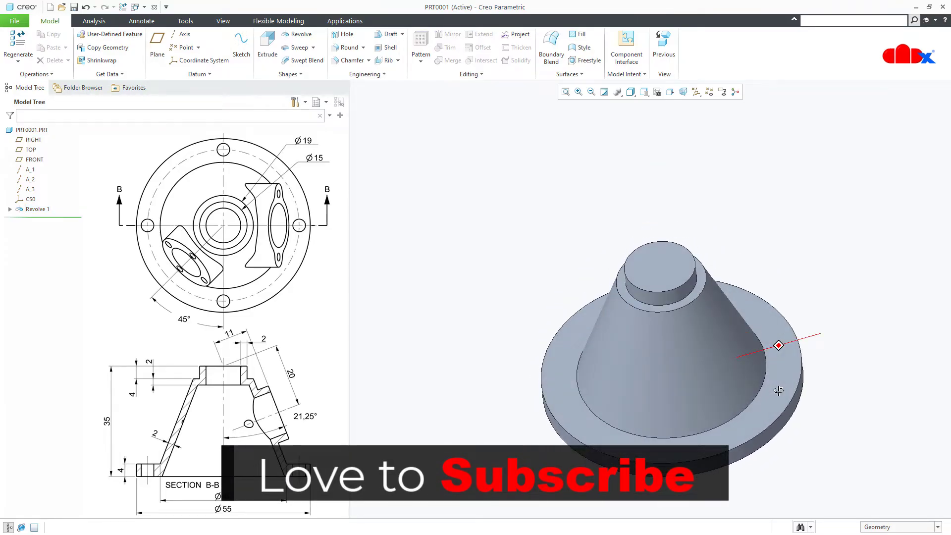
# Show all datum features and create a datum axis where the neck's top face intersects the RIGHT plane
pyautogui.hotkey('ctrl', 'd')
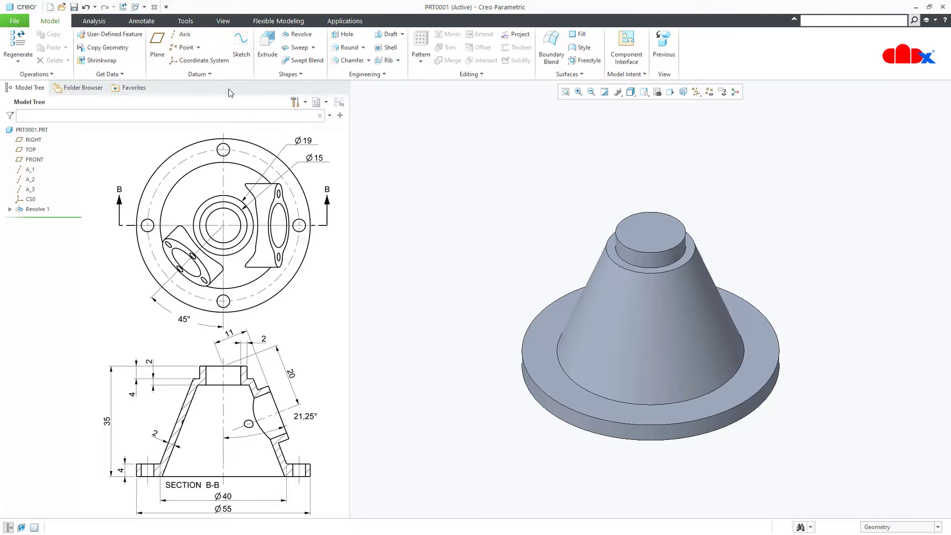
pyautogui.click(182, 34)
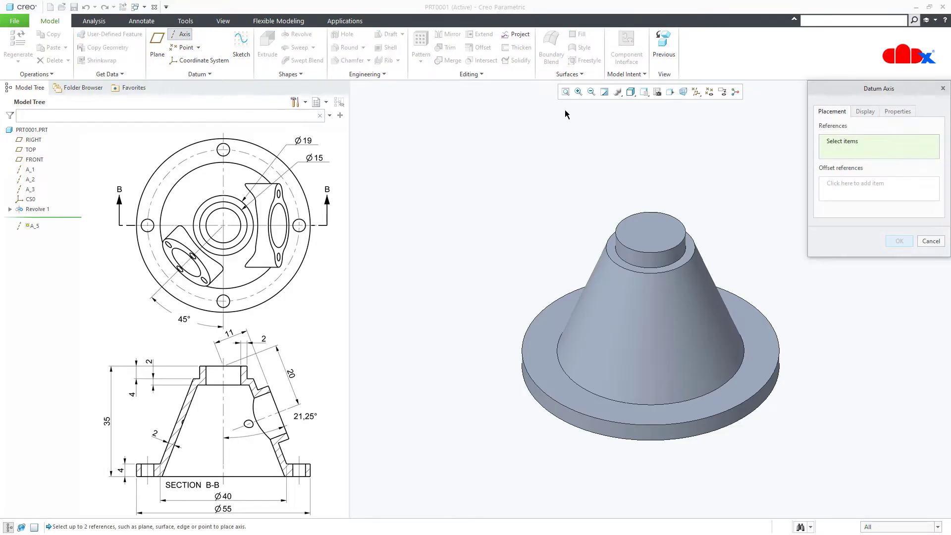
pyautogui.click(696, 91)
pyautogui.click(697, 104)
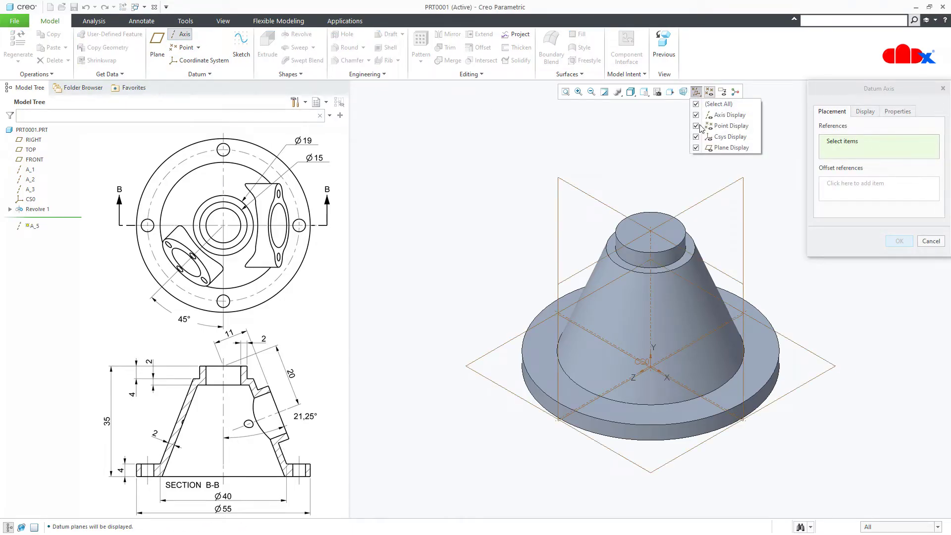
pyautogui.click(675, 227)
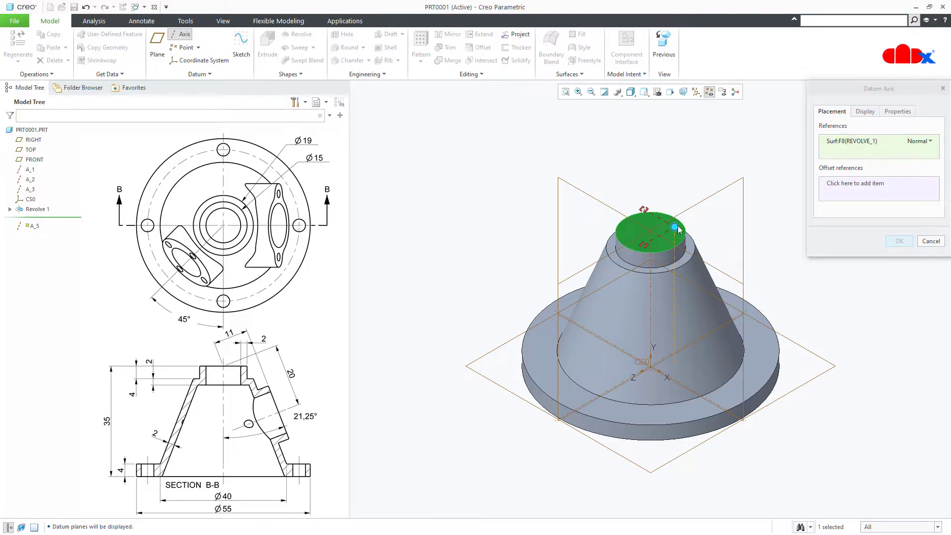
pyautogui.keyDown('ctrl'); pyautogui.click(691, 210); pyautogui.keyUp('ctrl')
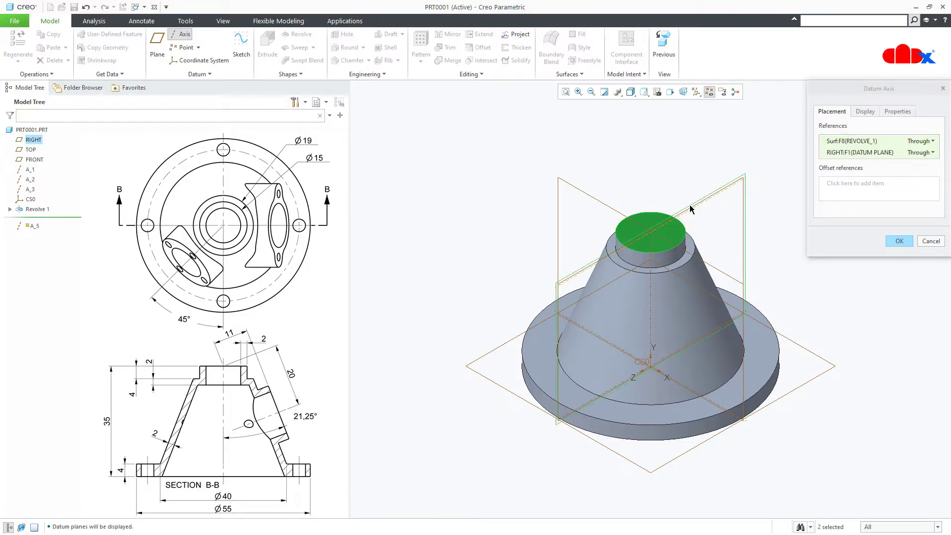
pyautogui.moveTo(702, 239); pyautogui.dragTo(650, 264, button='middle')
pyautogui.scroll(-3, 676, 241)
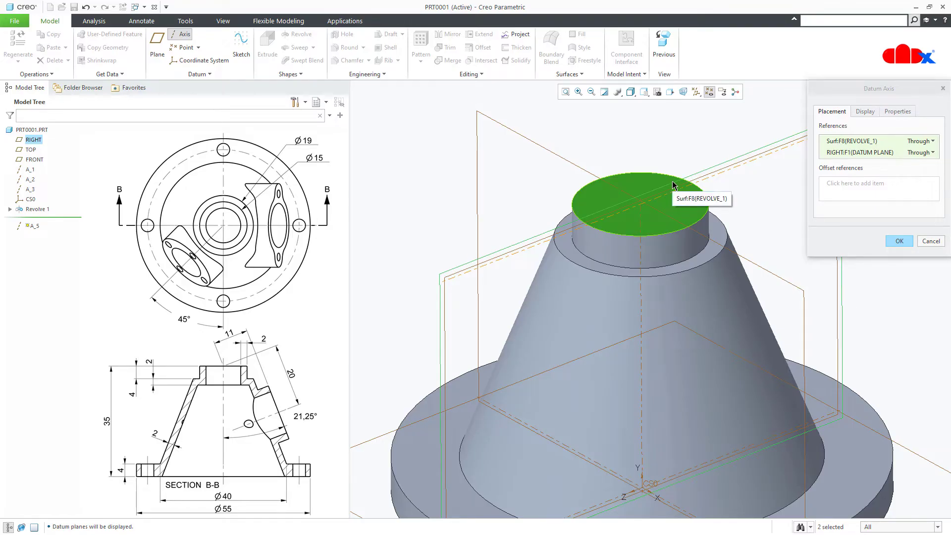
pyautogui.click(899, 240)
pyautogui.hotkey('ctrl', 'd')
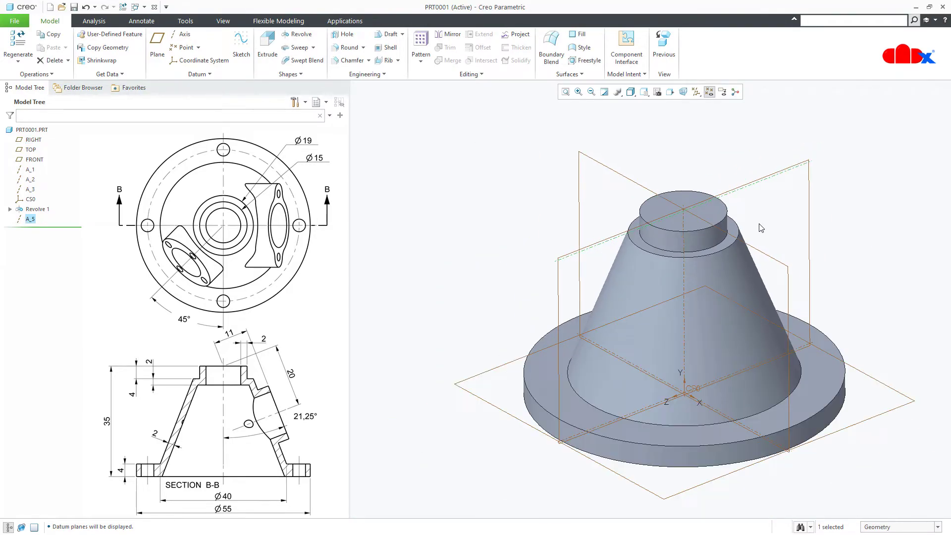
pyautogui.scroll(1, 761, 228)
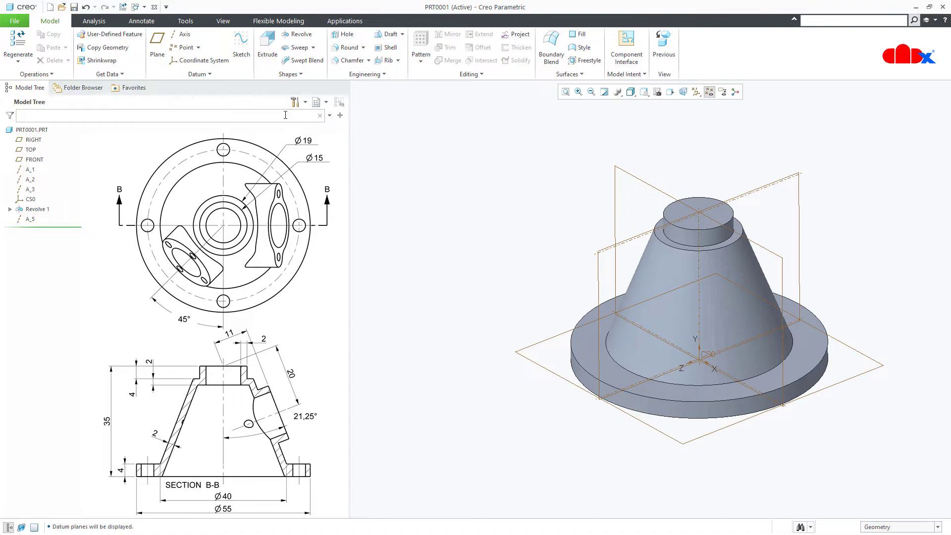
# Start a datum plane that passes through the new axis on the neck's top face and is angled from the RIGHT plane
pyautogui.click(159, 47)
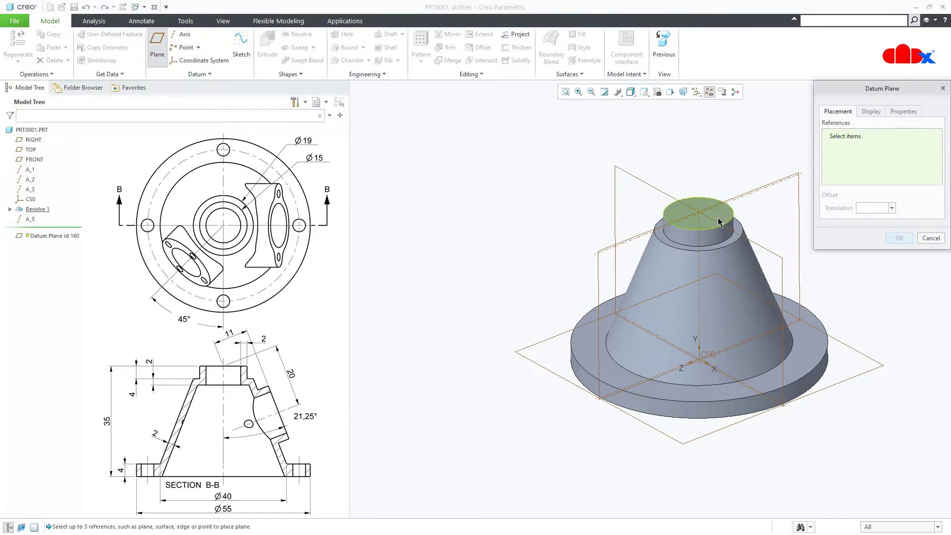
pyautogui.click(763, 188)
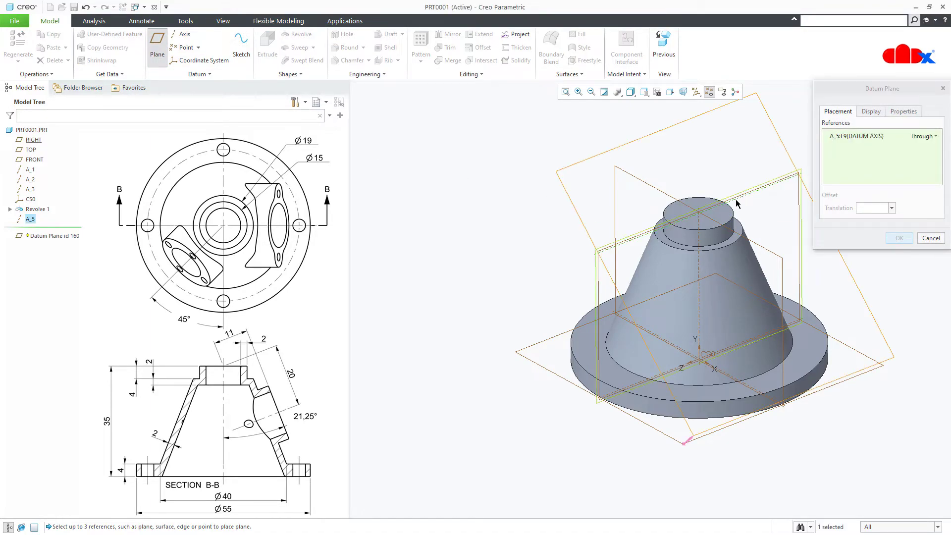
pyautogui.scroll(3, 686, 218)
pyautogui.moveTo(661, 255)
pyautogui.mouseDown(button='middle')
pyautogui.moveTo(676, 300)
pyautogui.moveTo(714, 300)
pyautogui.moveTo(687, 273)
pyautogui.moveTo(652, 267)
pyautogui.moveTo(664, 263)
pyautogui.moveTo(659, 275)
pyautogui.mouseUp(button='middle')
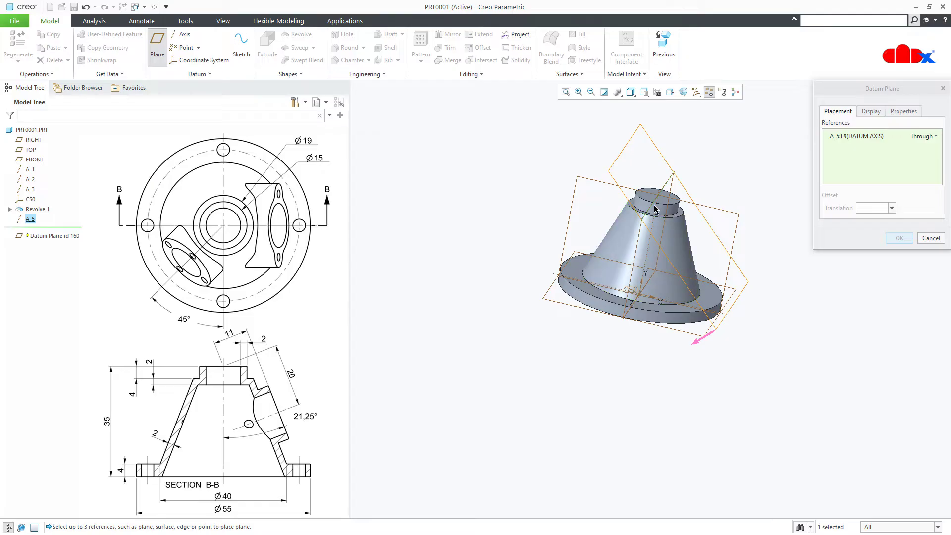
pyautogui.keyDown('ctrl'); pyautogui.click(669, 194); pyautogui.keyUp('ctrl')
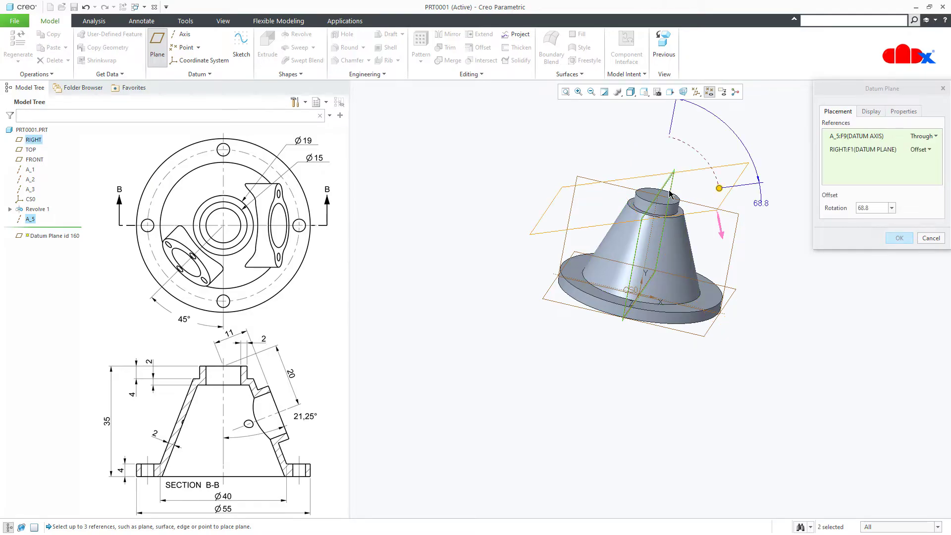
# Set the datum plane's rotation from the RIGHT plane to 360-21.25 degrees
pyautogui.moveTo(666, 232); pyautogui.dragTo(704, 226, button='middle')
pyautogui.moveTo(696, 207); pyautogui.dragTo(690, 295)
pyautogui.scroll(3, 689, 294)
pyautogui.moveTo(689, 294); pyautogui.dragTo(701, 345, button='middle')
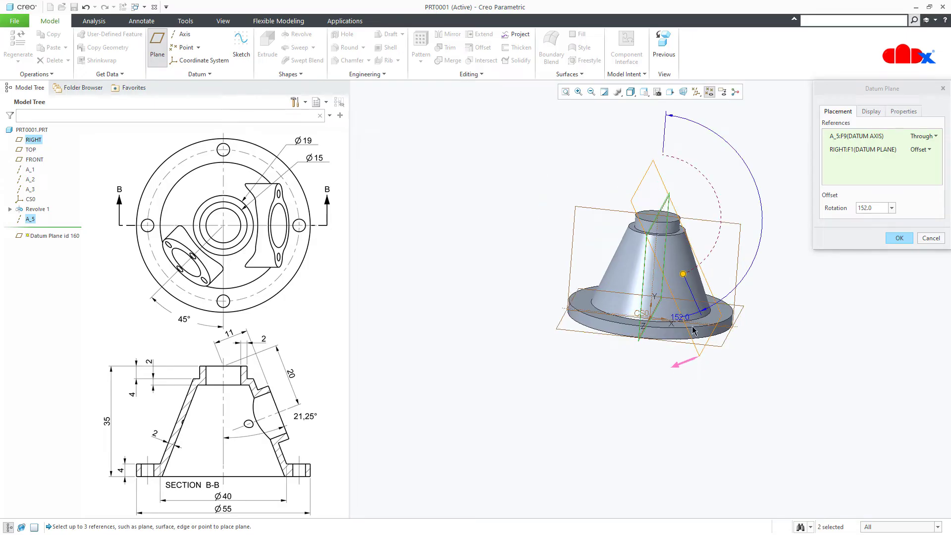
pyautogui.moveTo(713, 248); pyautogui.dragTo(647, 201)
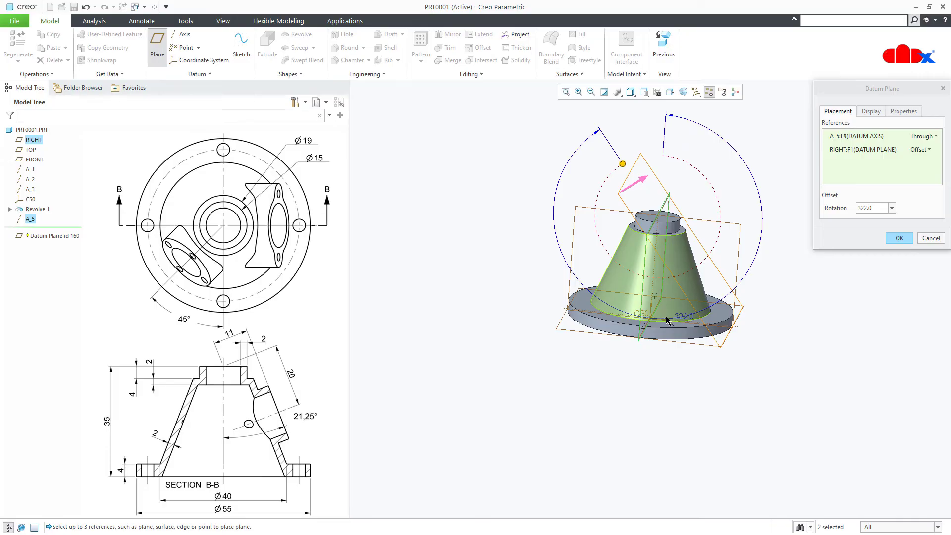
pyautogui.doubleClick(683, 314)
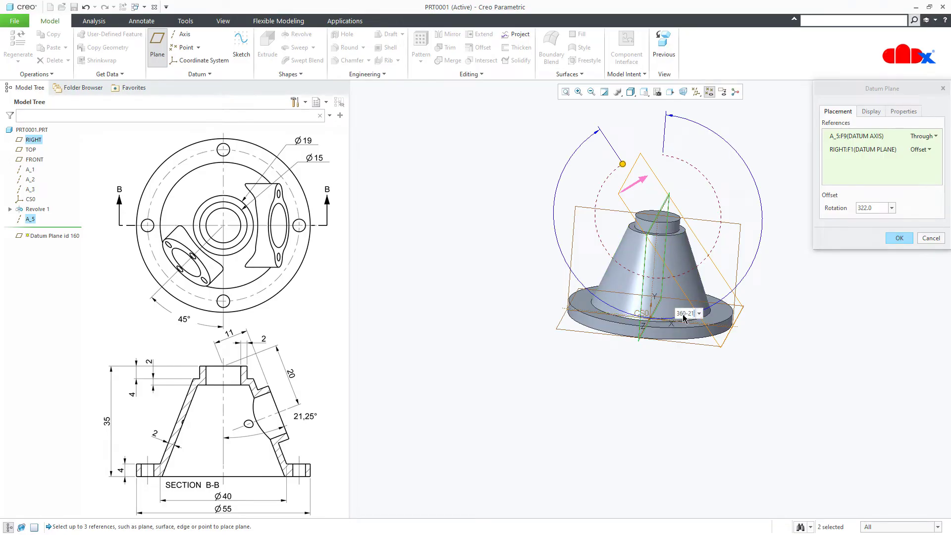
pyautogui.write('360-21.25')
pyautogui.press('Return')
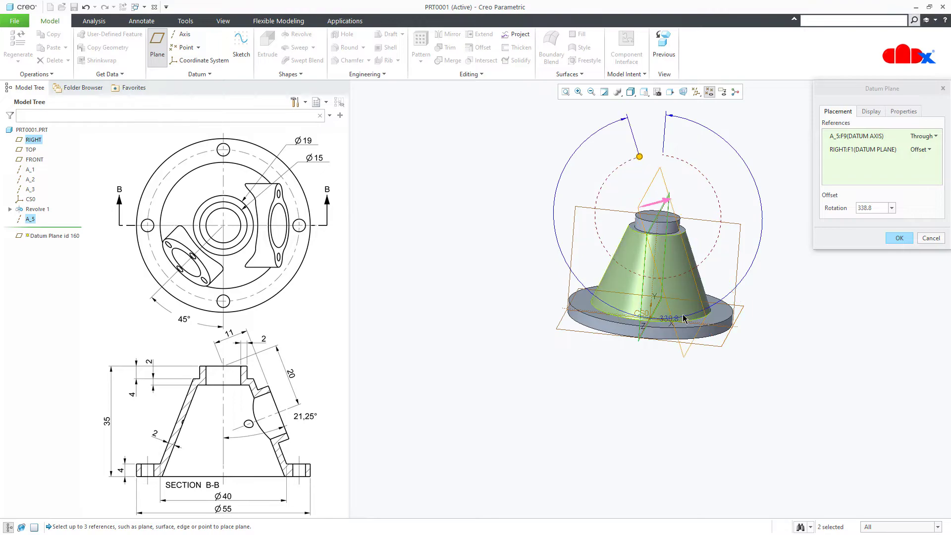
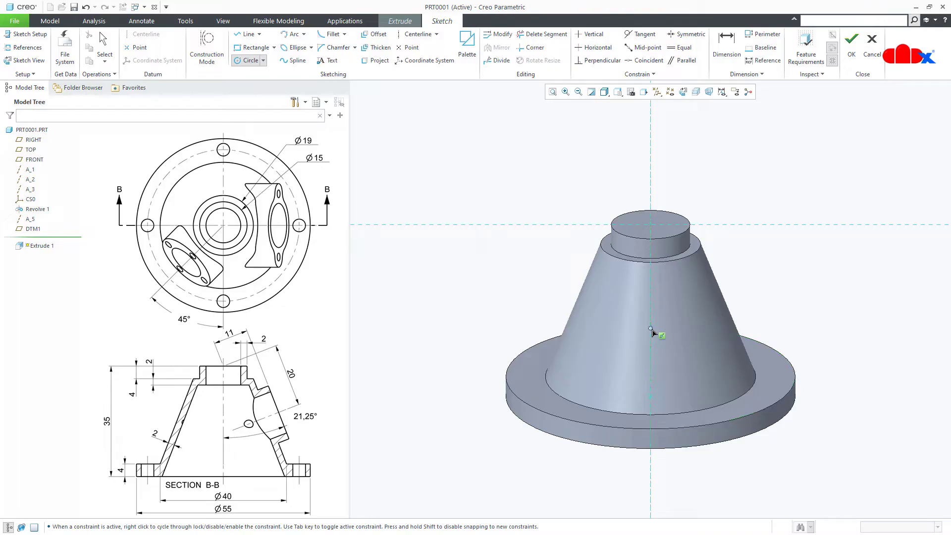
# Sketch a circle about 31 mm in diameter on the vertical reference and set its centre 20 mm below the horizontal reference
pyautogui.click(700, 391)
pyautogui.middleClick(817, 335)
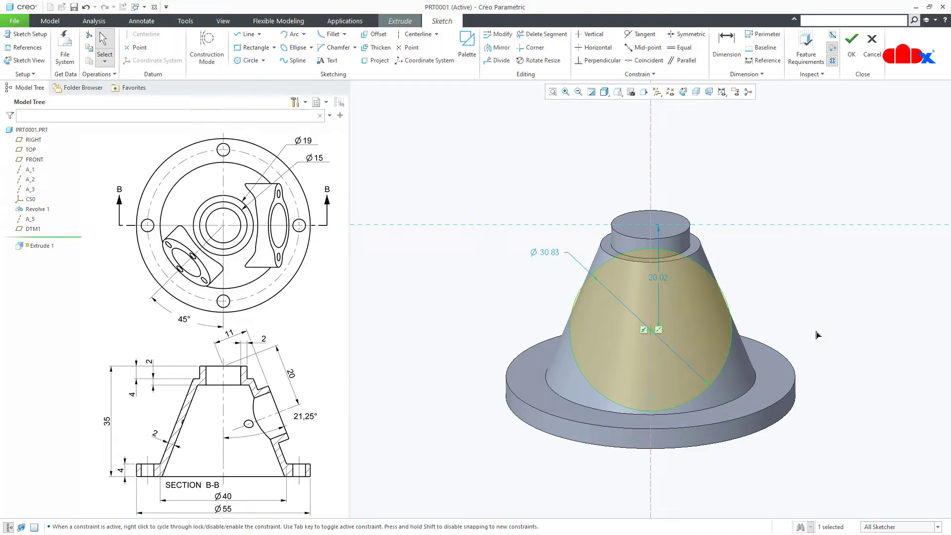
pyautogui.click(664, 277)
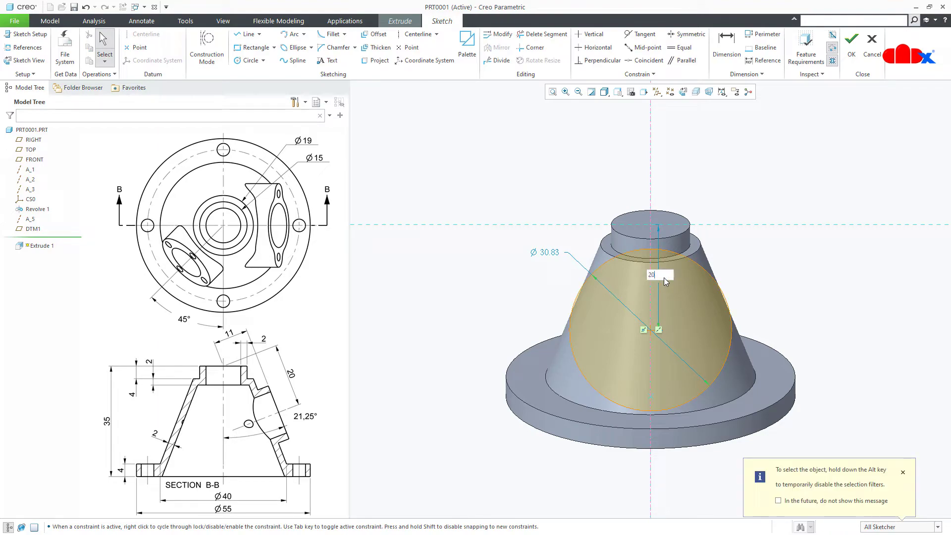
pyautogui.press('Return')
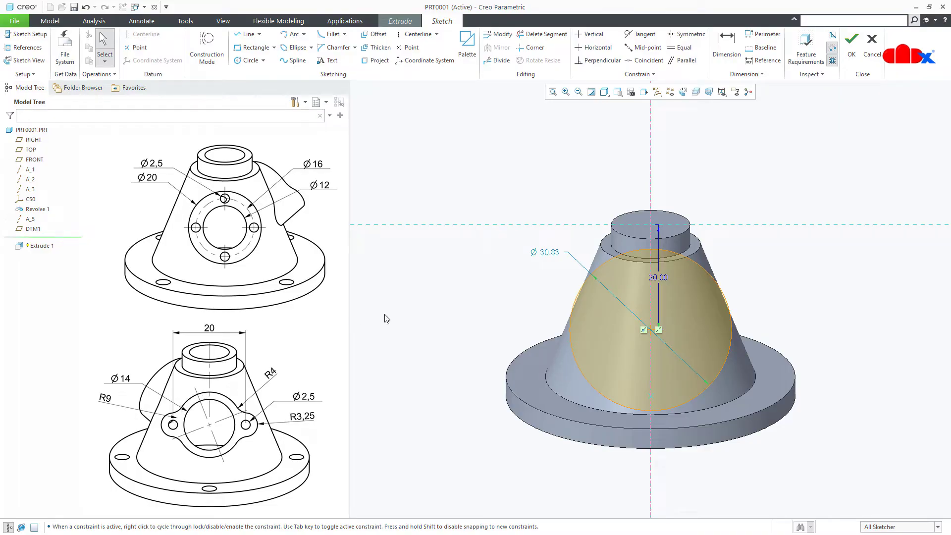
# Dimension the circle with a radius of 9 mm
pyautogui.click(726, 43)
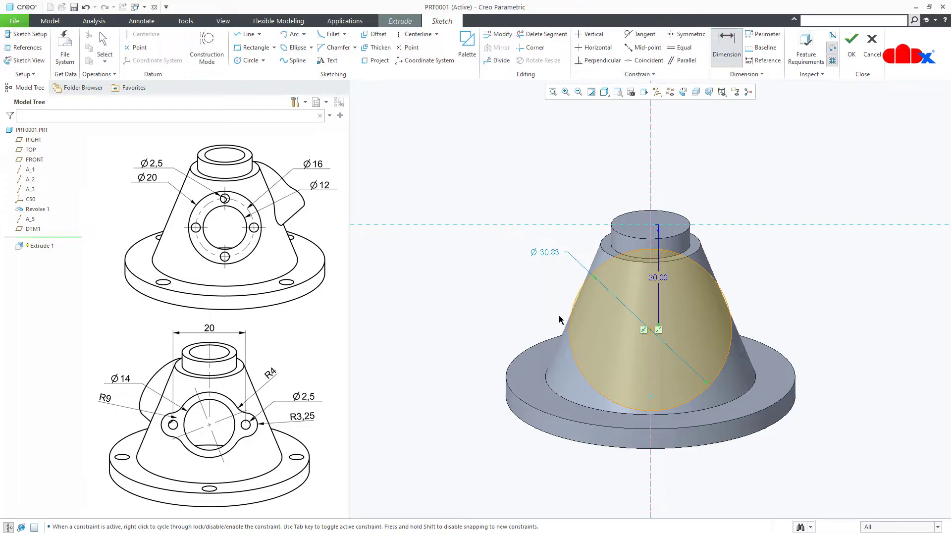
pyautogui.click(569, 302)
pyautogui.middleClick(537, 292)
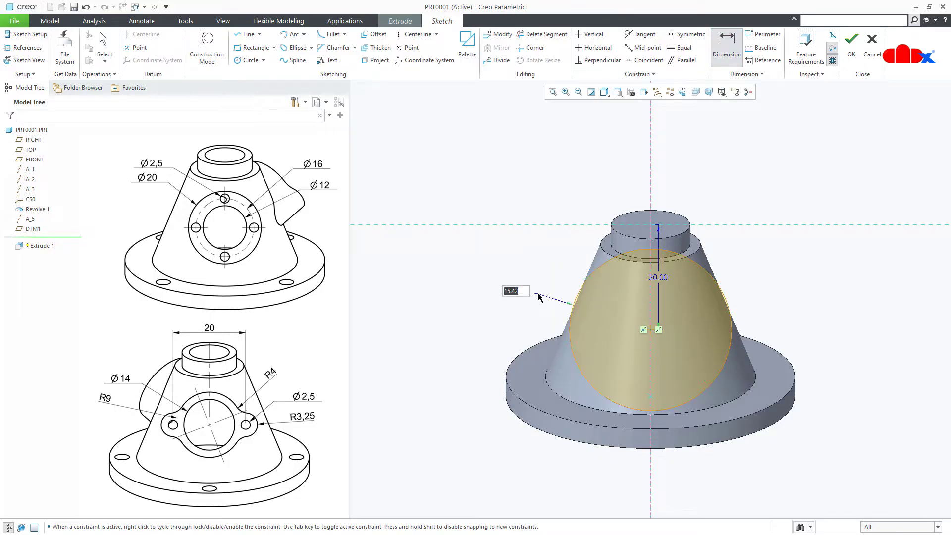
pyautogui.write('9')
pyautogui.press('Return')
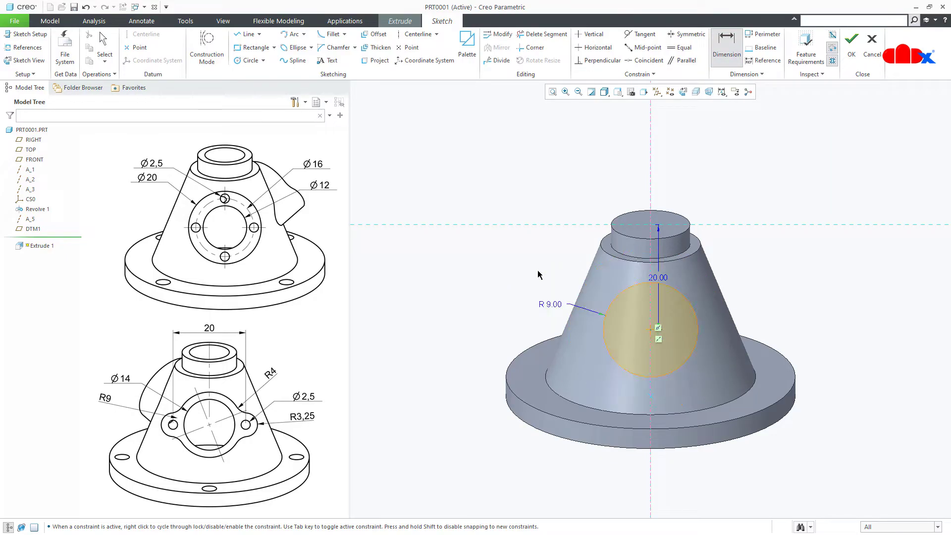
# Draw a horizontal centerline through the centre of the 9 mm radius circle
pyautogui.rightClick(540, 274)
pyautogui.click(632, 285)
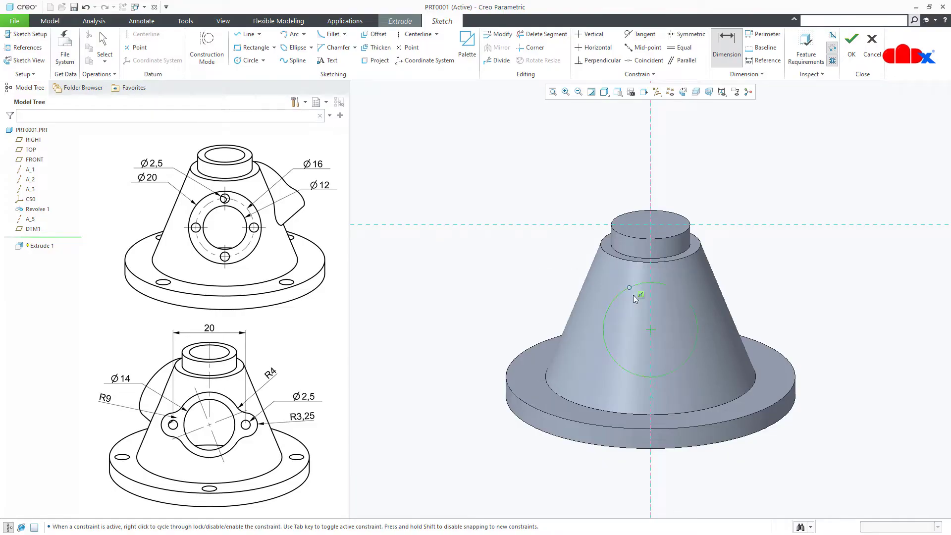
pyautogui.middleClick(634, 296)
pyautogui.click(654, 330)
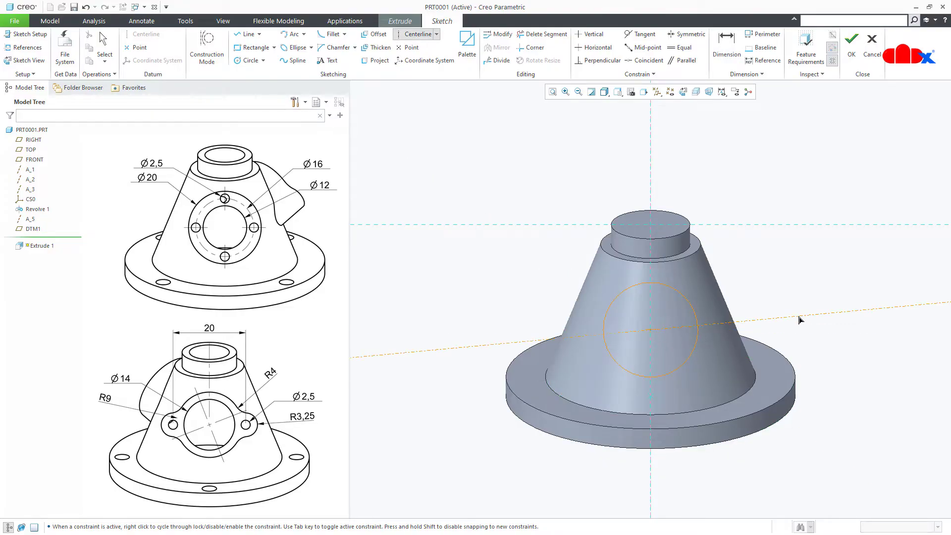
pyautogui.click(806, 327)
pyautogui.middleClick(872, 382)
# Sketch a circle about 10 mm in diameter on the horizontal centerline, centred about 16 mm right of the main circle's centre
pyautogui.rightClick(796, 430)
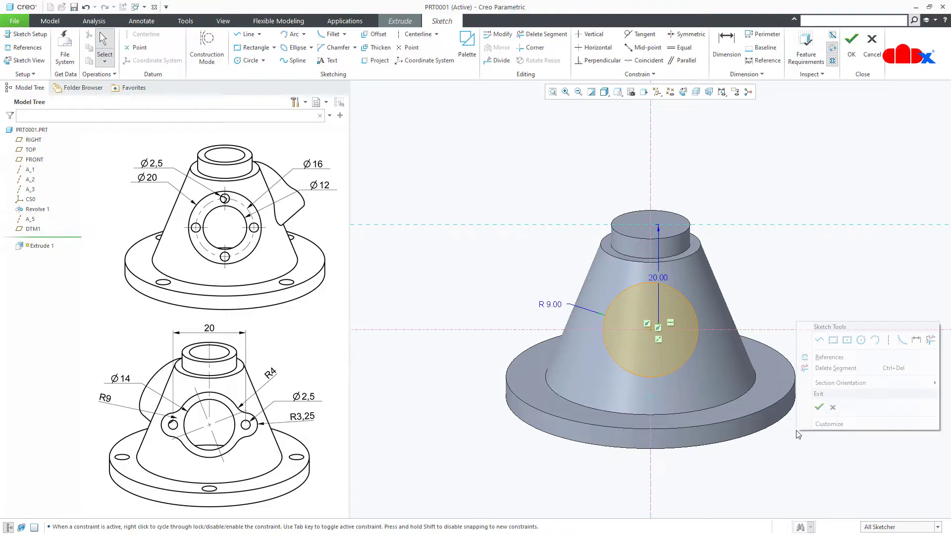
pyautogui.click(860, 341)
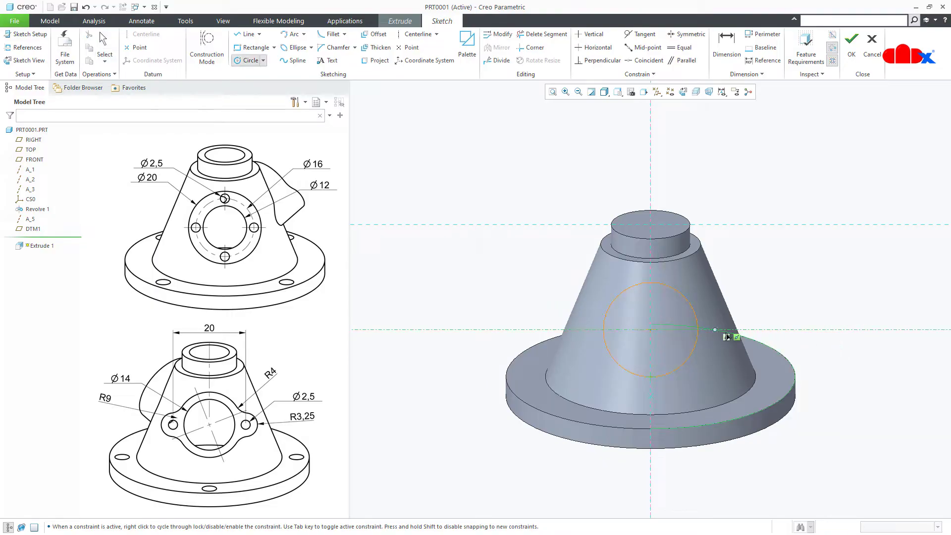
pyautogui.scroll(5, 728, 337)
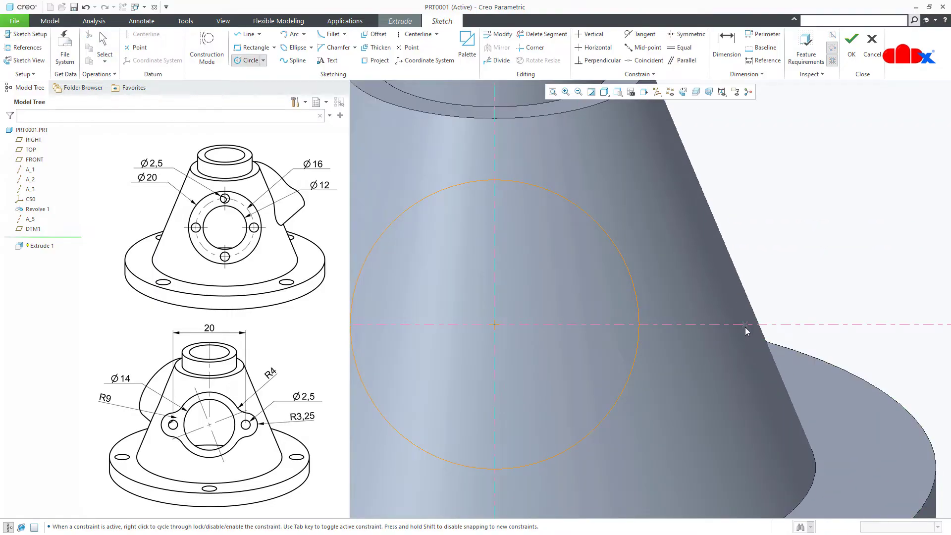
pyautogui.click(731, 329)
pyautogui.click(720, 405)
pyautogui.middleClick(844, 284)
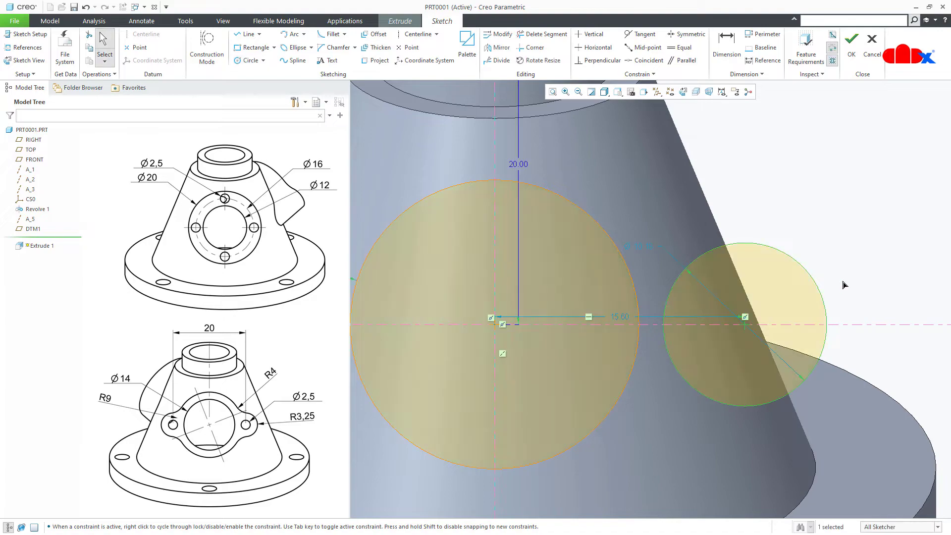
# Mirror the small side circle about the vertical reference line to the other side of the main circle
pyautogui.scroll(-3, 844, 285)
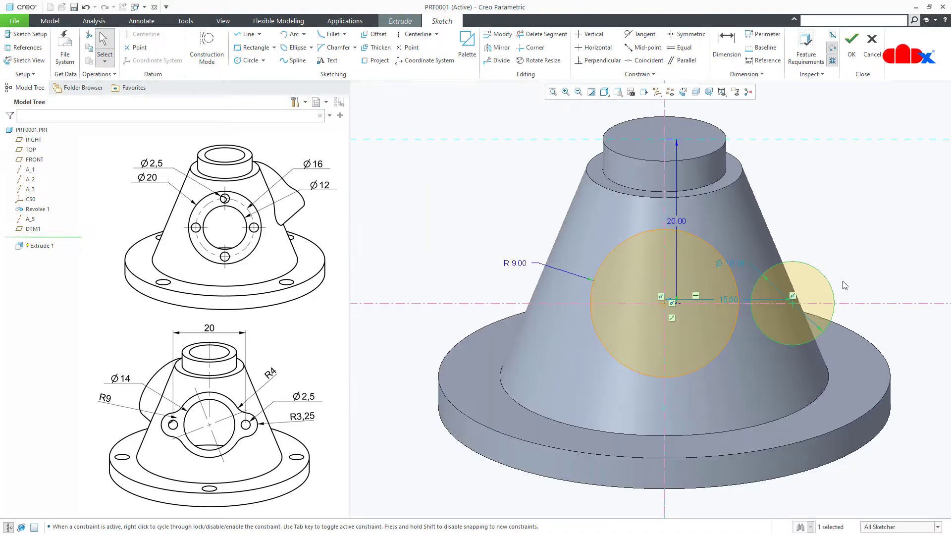
pyautogui.click(497, 47)
pyautogui.click(663, 191)
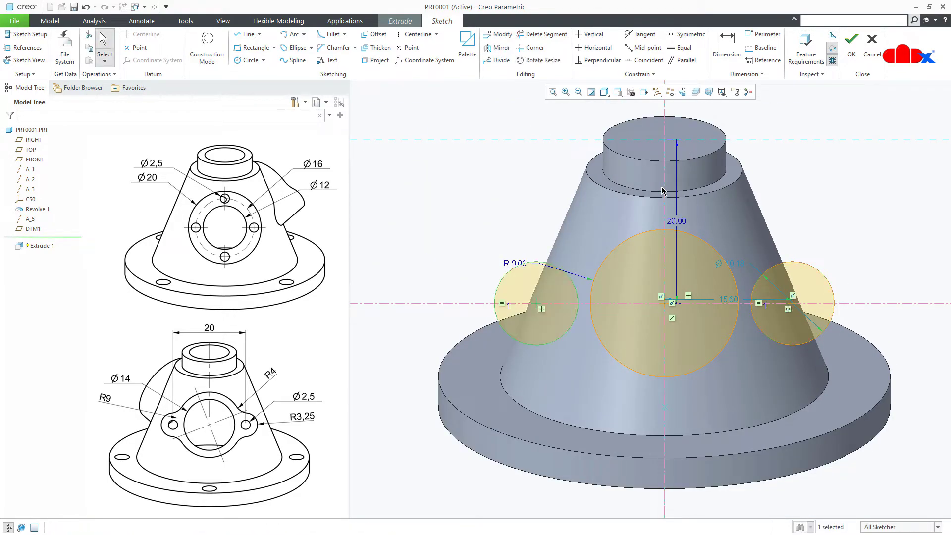
# Dimension the distance between the centres of the two side circles as 20 mm
pyautogui.rightClick(535, 196)
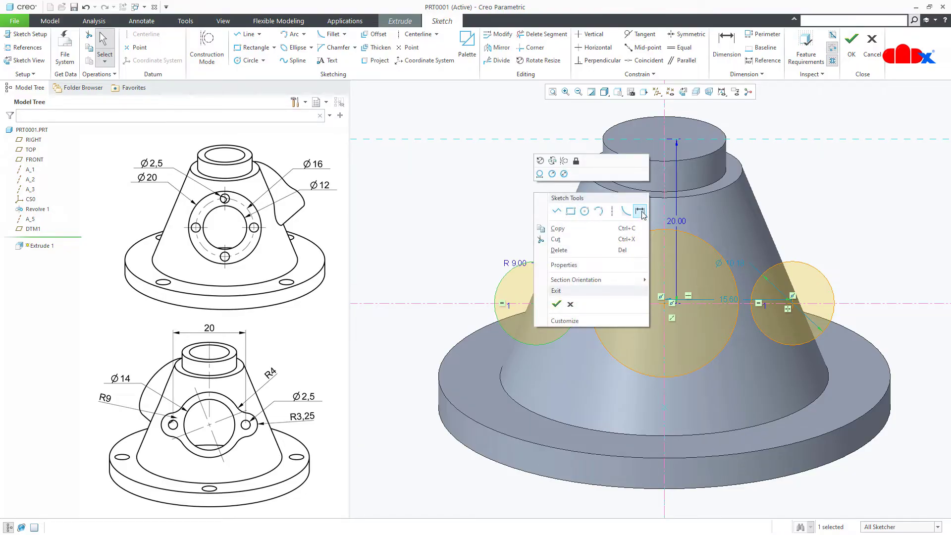
pyautogui.click(547, 300)
pyautogui.click(537, 303)
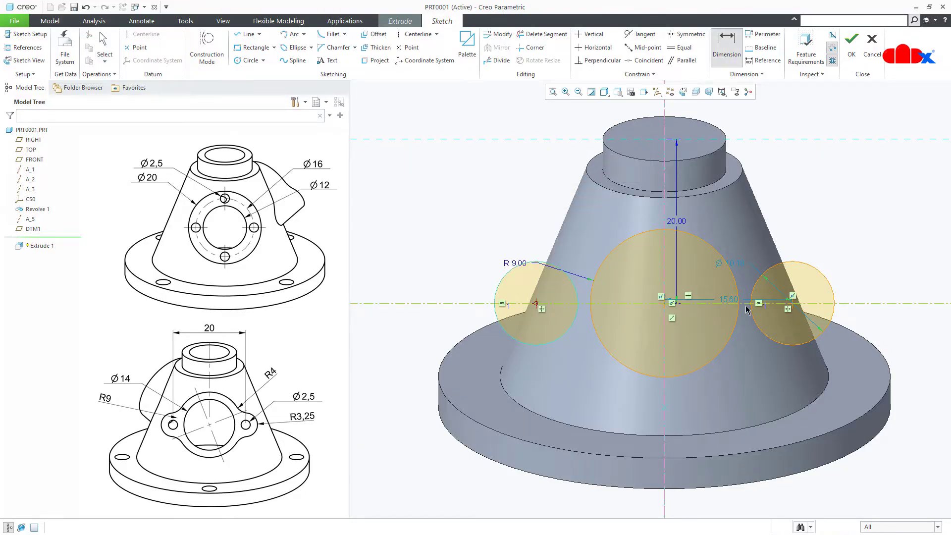
pyautogui.click(793, 302)
pyautogui.middleClick(741, 119)
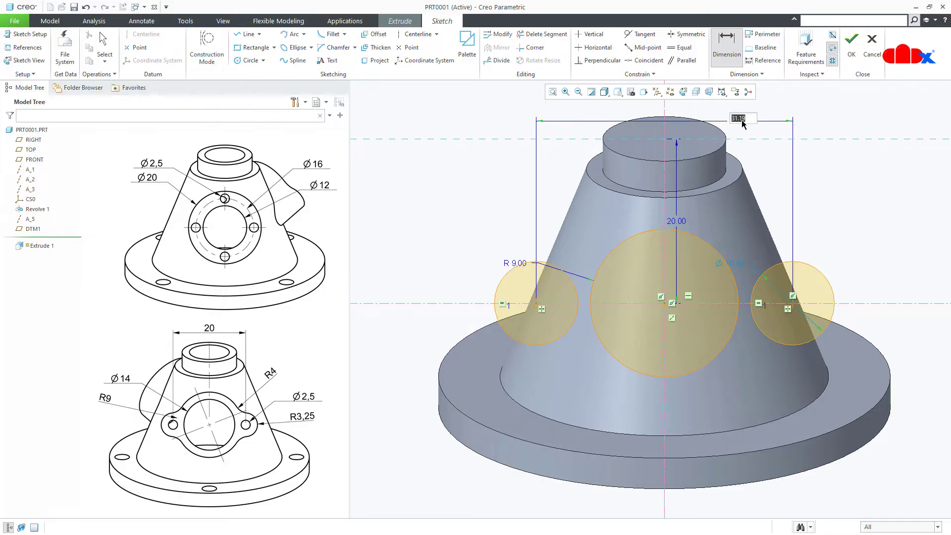
pyautogui.write('20')
pyautogui.press('Return')
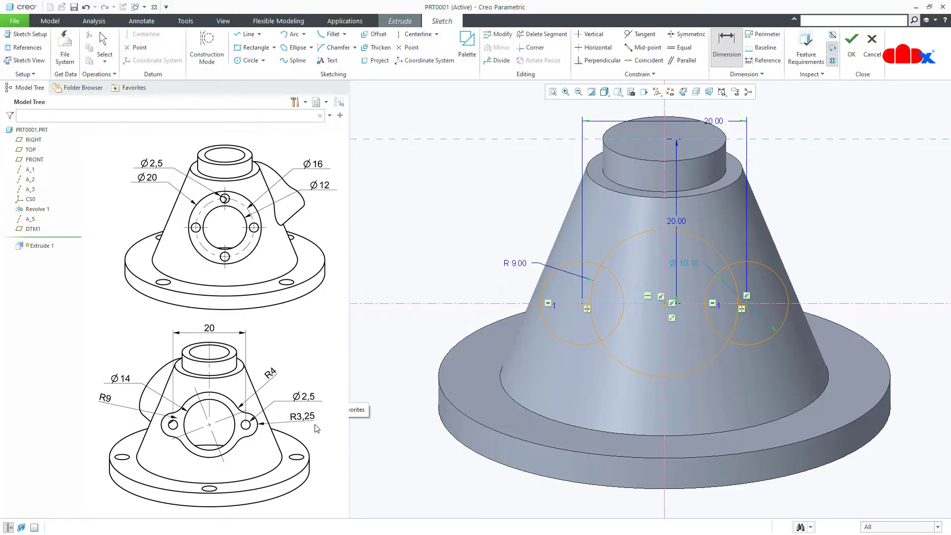
# Dimension the radius of the left side circle as 3.25 mm
pyautogui.click(547, 322)
pyautogui.middleClick(439, 326)
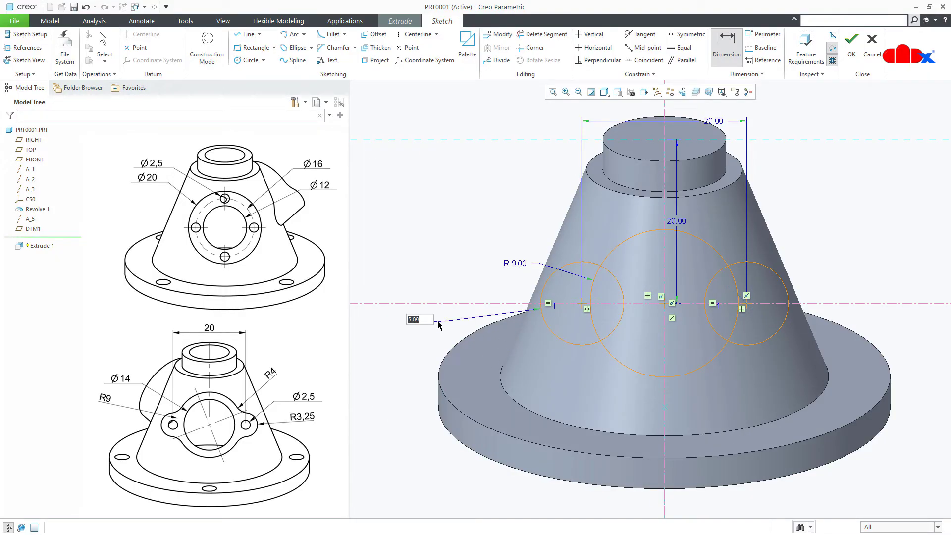
pyautogui.write('3.25')
pyautogui.press('Return')
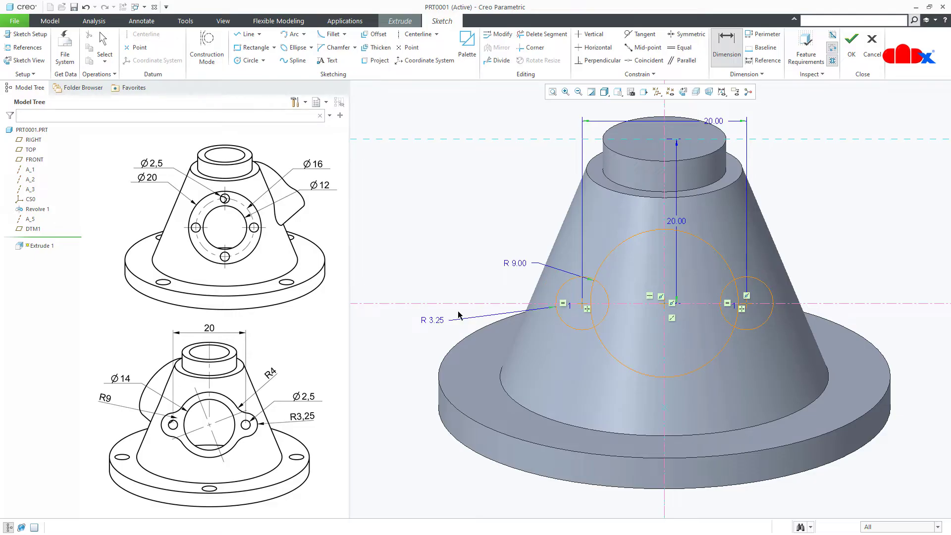
# Trim away the overlapping inner segments where the two side circles cross the main circle, leaving one closed outline
pyautogui.click(542, 34)
pyautogui.scroll(-4, 610, 325)
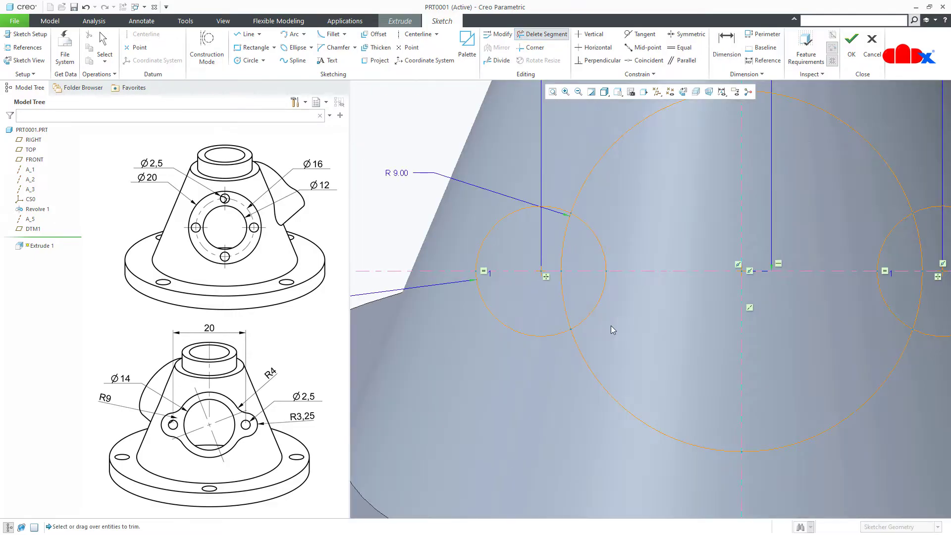
pyautogui.moveTo(584, 306); pyautogui.dragTo(607, 296)
pyautogui.scroll(3, 602, 295)
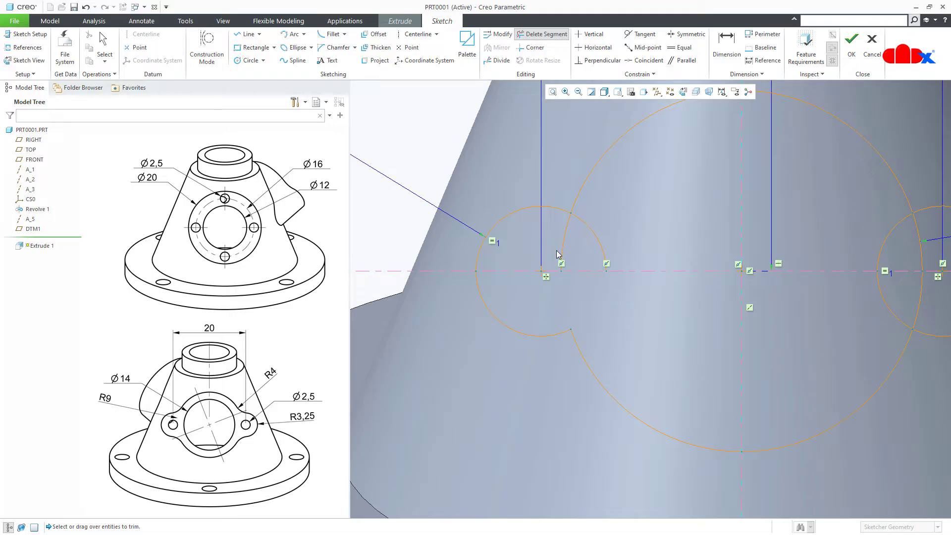
pyautogui.scroll(-2, 594, 278)
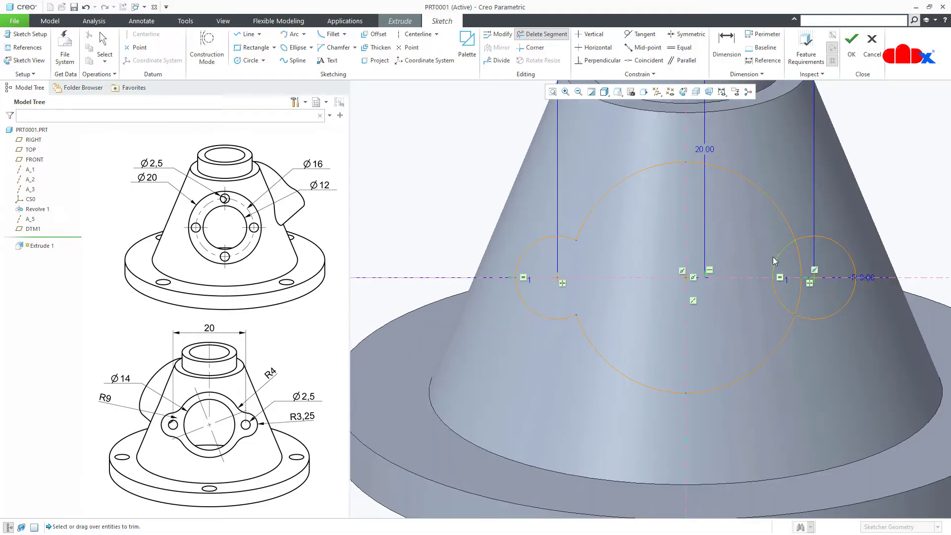
pyautogui.moveTo(812, 268); pyautogui.dragTo(813, 269)
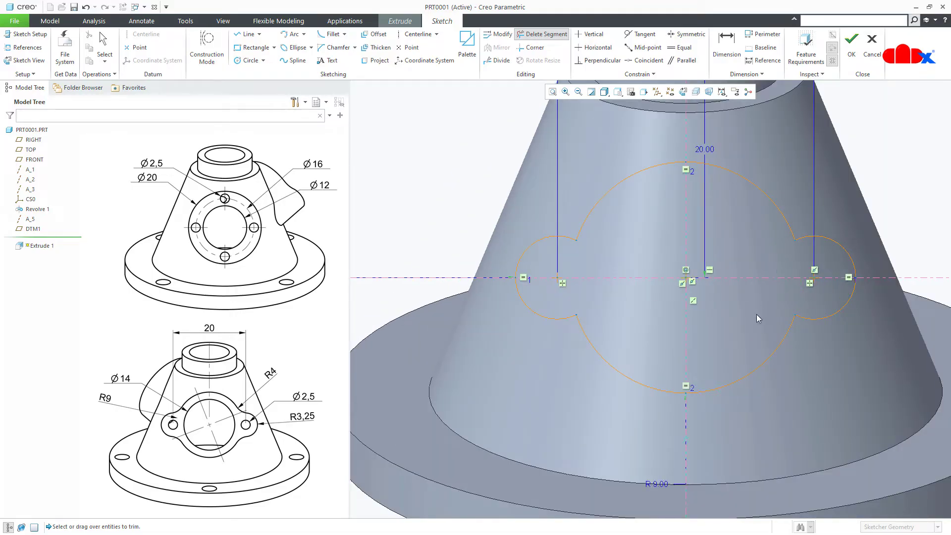
pyautogui.middleClick(756, 314)
# Fillet the four concave corners where the two side arcs meet the large arcs
pyautogui.rightClick(755, 314)
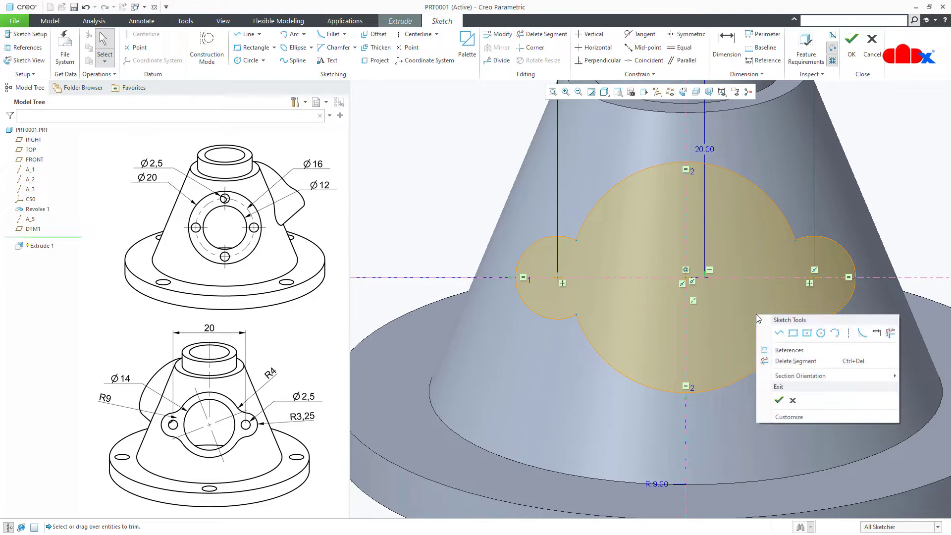
pyautogui.click(862, 333)
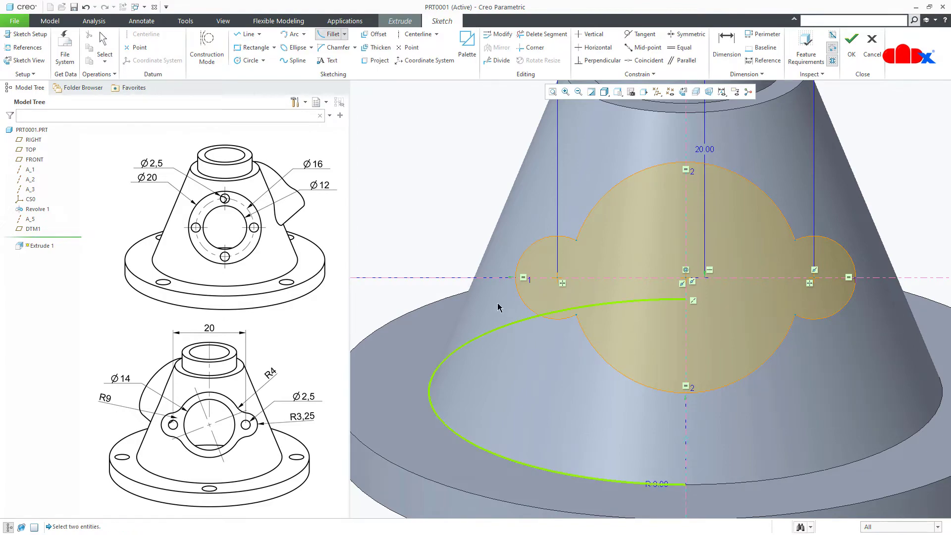
pyautogui.click(550, 241)
pyautogui.click(585, 228)
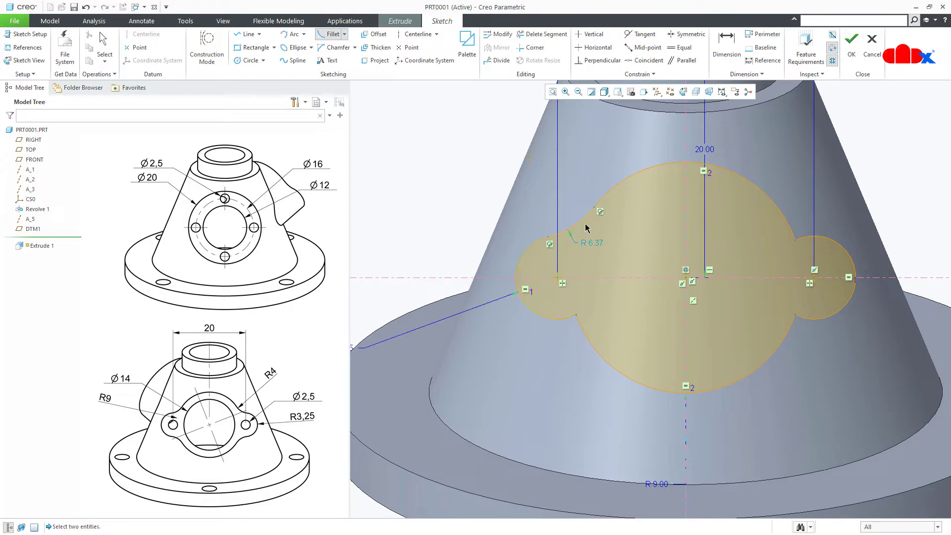
pyautogui.click(557, 320)
pyautogui.click(584, 338)
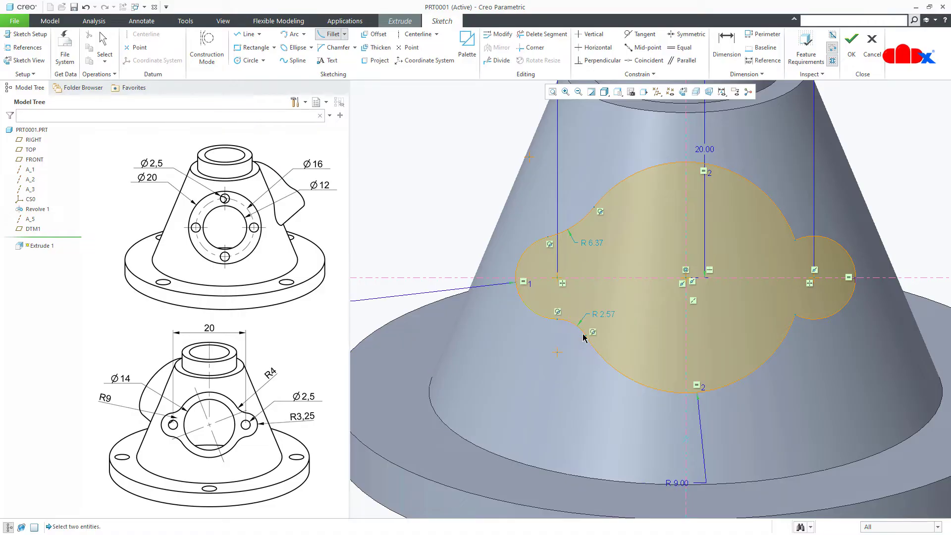
pyautogui.click(787, 338)
pyautogui.click(820, 322)
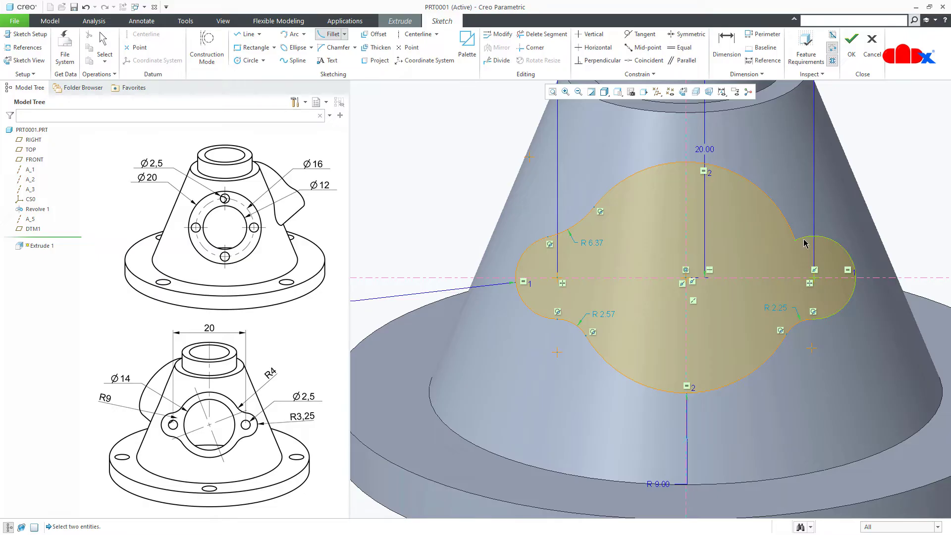
pyautogui.click(791, 231)
pyautogui.middleClick(757, 245)
# Constrain the four corner fillets to equal radii and set their radius to 4 mm
pyautogui.rightClick(756, 242)
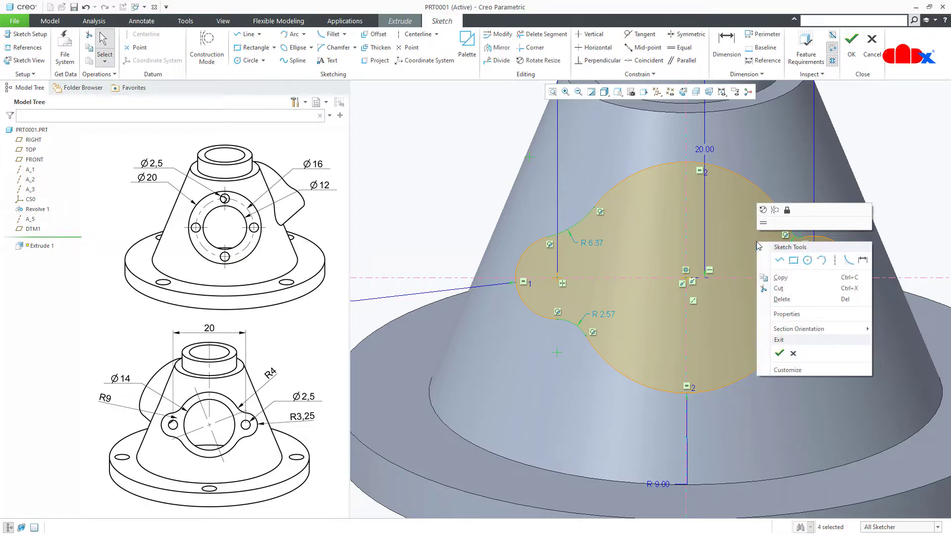
pyautogui.press('Escape')
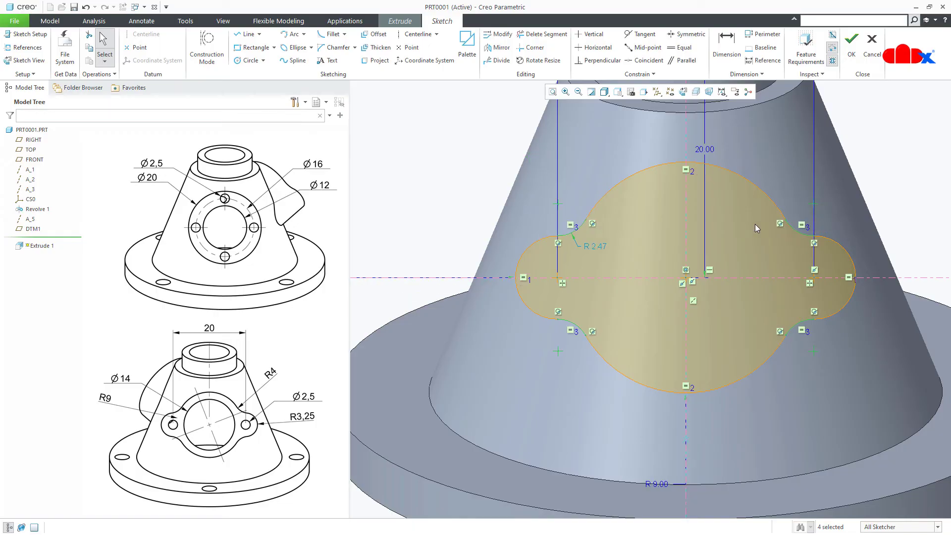
pyautogui.doubleClick(598, 245)
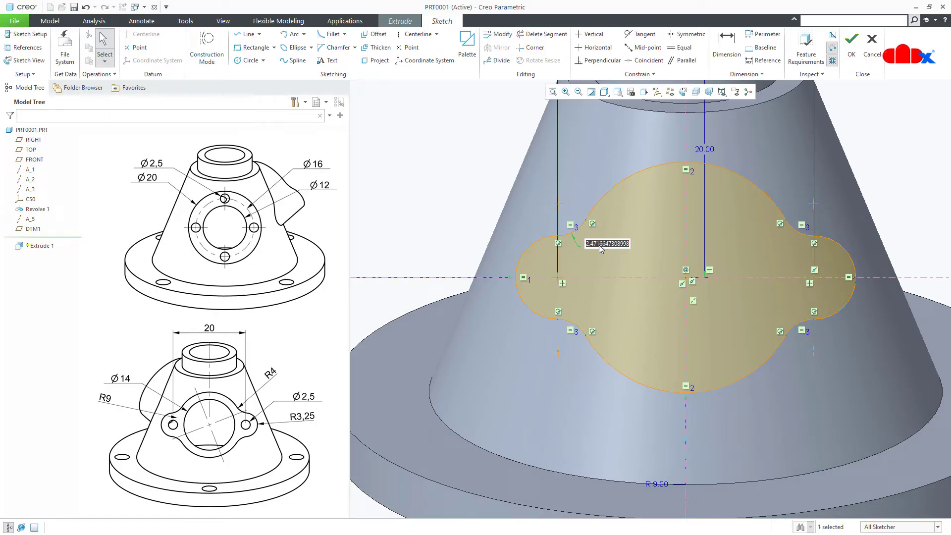
pyautogui.write('4')
pyautogui.press('Return')
# Finish the sketch and extrude the two-lug profile 11 mm outward as added solid material
pyautogui.scroll(2, 578, 269)
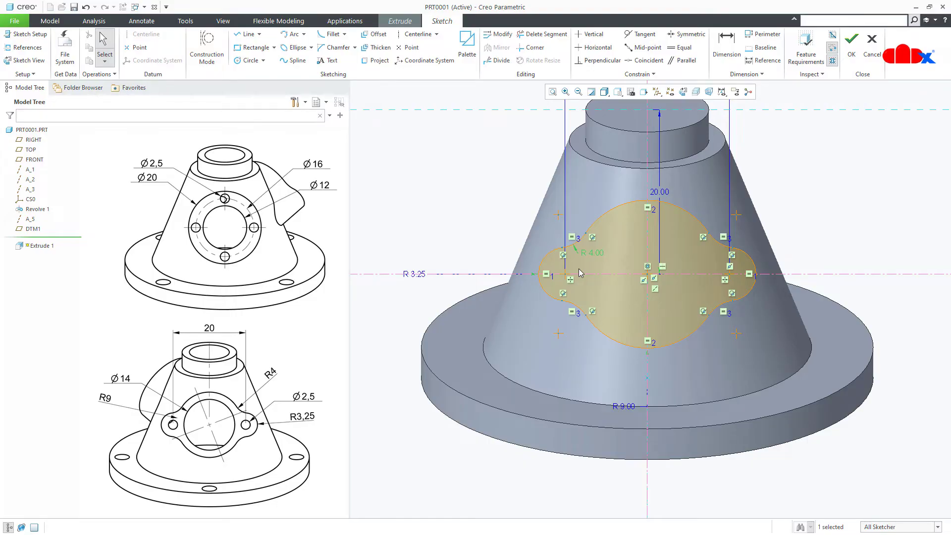
pyautogui.rightClick(580, 273)
pyautogui.click(599, 362)
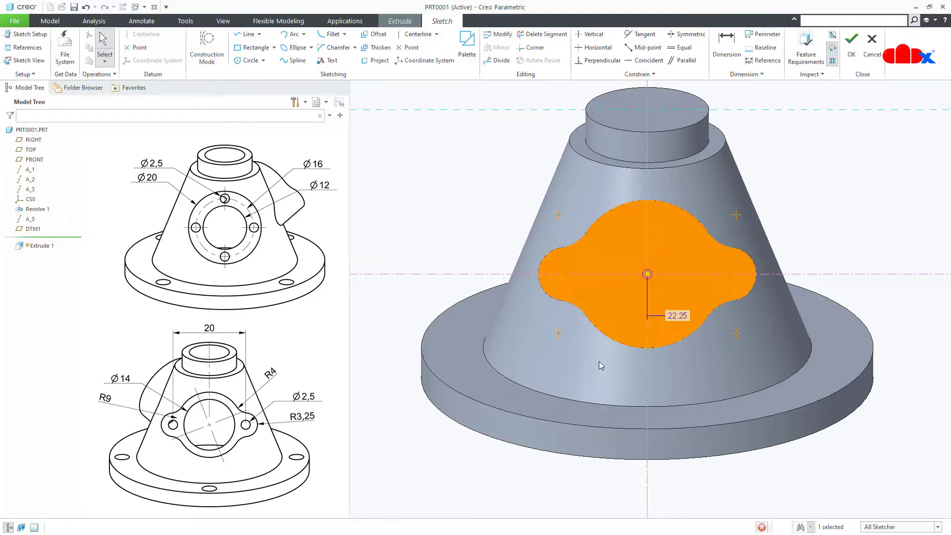
pyautogui.moveTo(602, 367); pyautogui.dragTo(651, 394, button='middle')
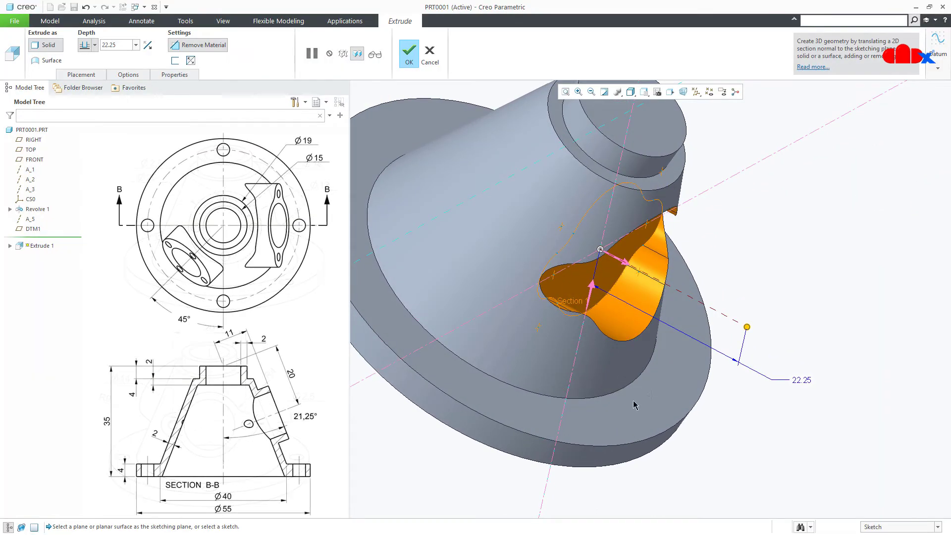
pyautogui.doubleClick(797, 379)
pyautogui.write('11')
pyautogui.press('Return')
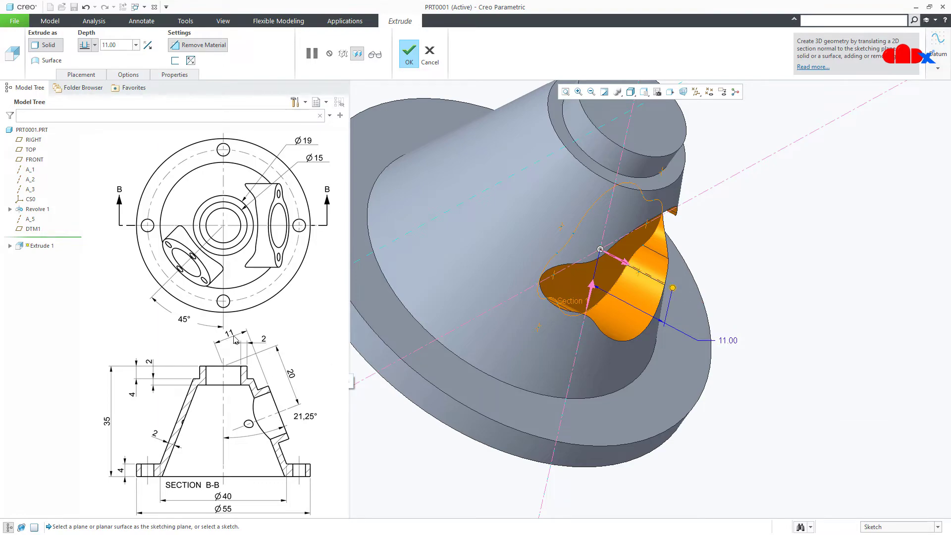
pyautogui.click(211, 50)
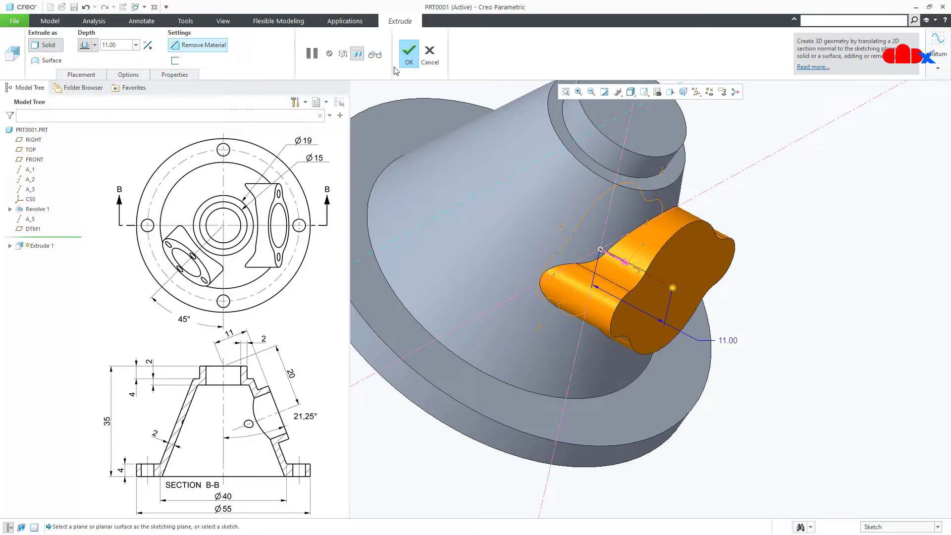
pyautogui.click(409, 52)
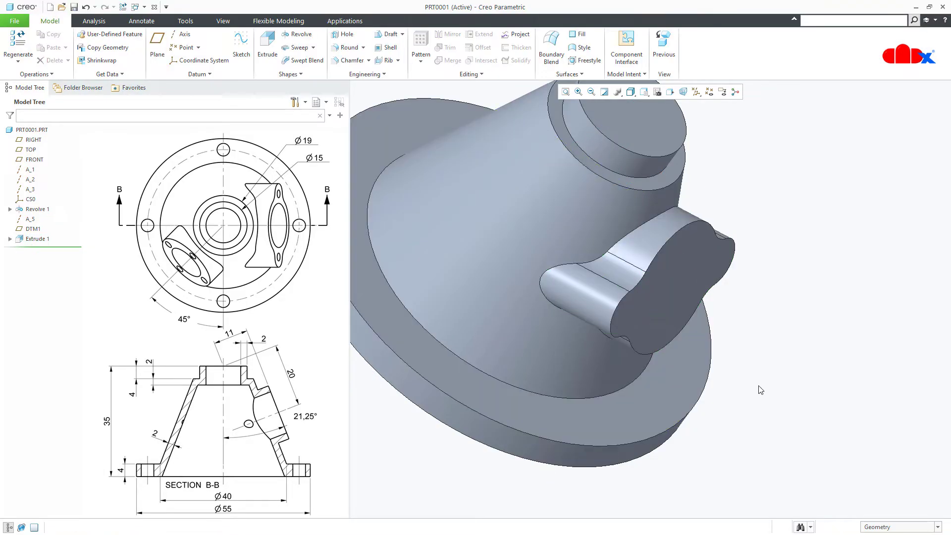
# Display the datum planes in the default view and hide datum axis A_5 and tilted plane DTM1
pyautogui.hotkey('ctrl', 'd')
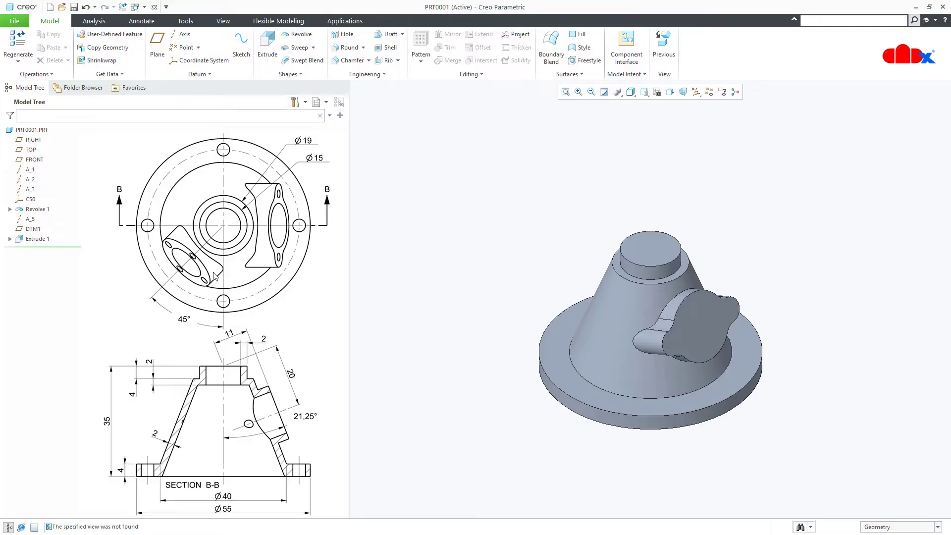
pyautogui.press('d')
pyautogui.press('p')
pyautogui.press('d')
pyautogui.press('p')
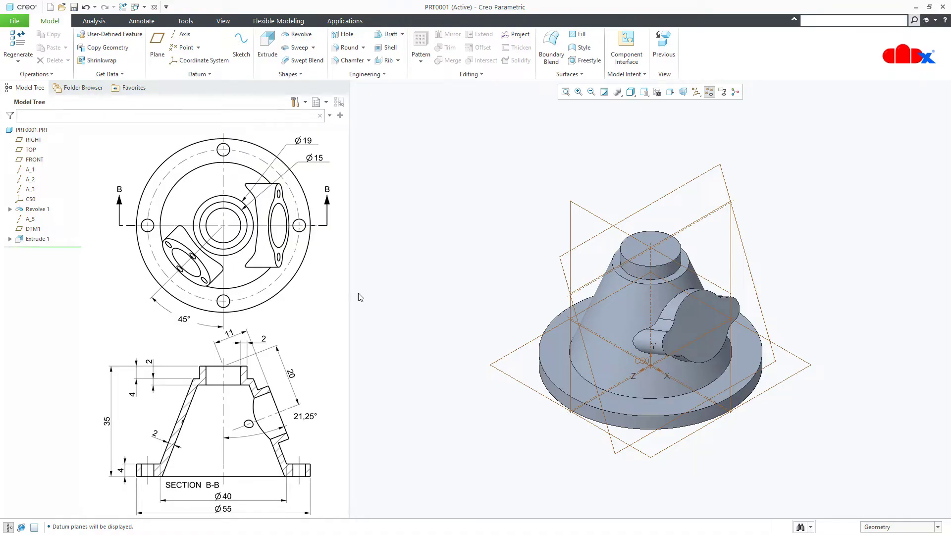
pyautogui.click(29, 228)
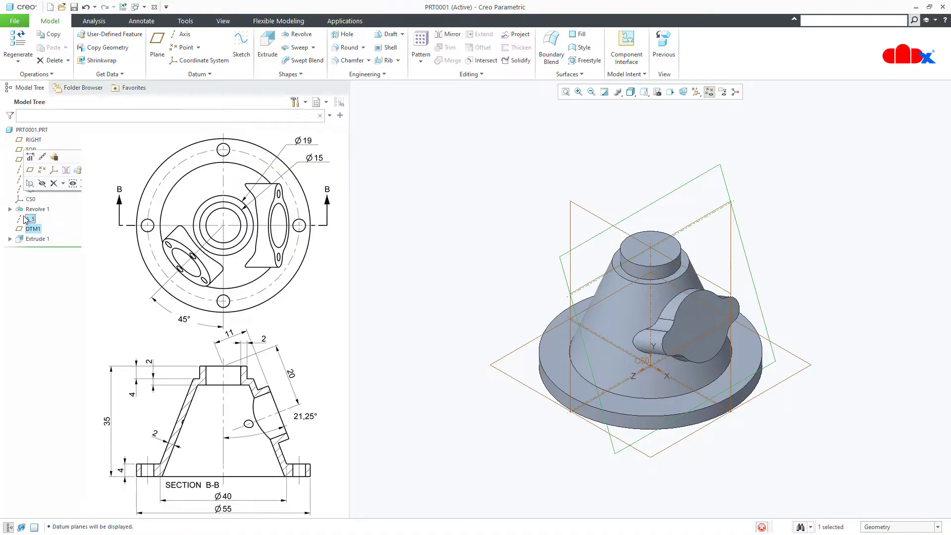
pyautogui.click(42, 183)
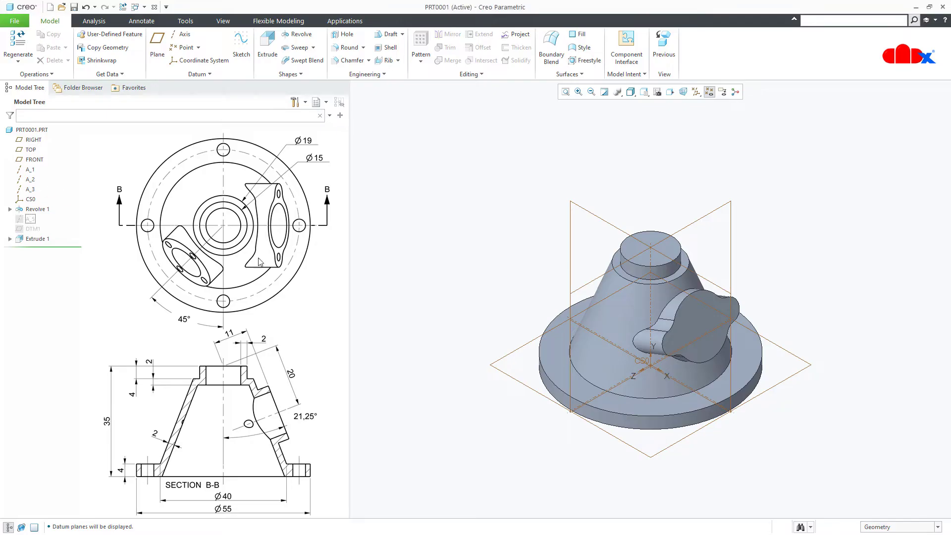
# Create a datum plane through the vertical axis A_2, rotated 45° from the FRONT plane
pyautogui.moveTo(515, 311); pyautogui.dragTo(523, 352, button='middle')
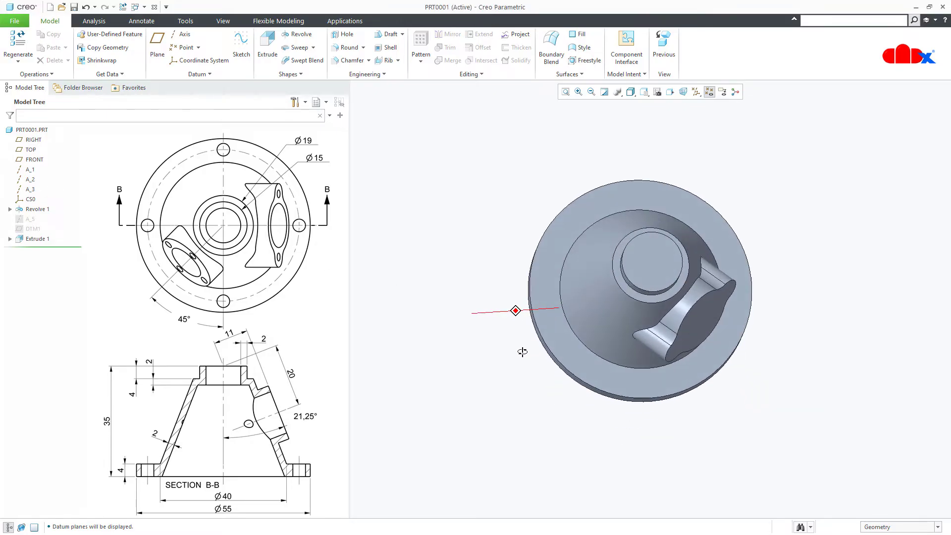
pyautogui.click(158, 60)
pyautogui.moveTo(492, 315); pyautogui.dragTo(494, 302, button='middle')
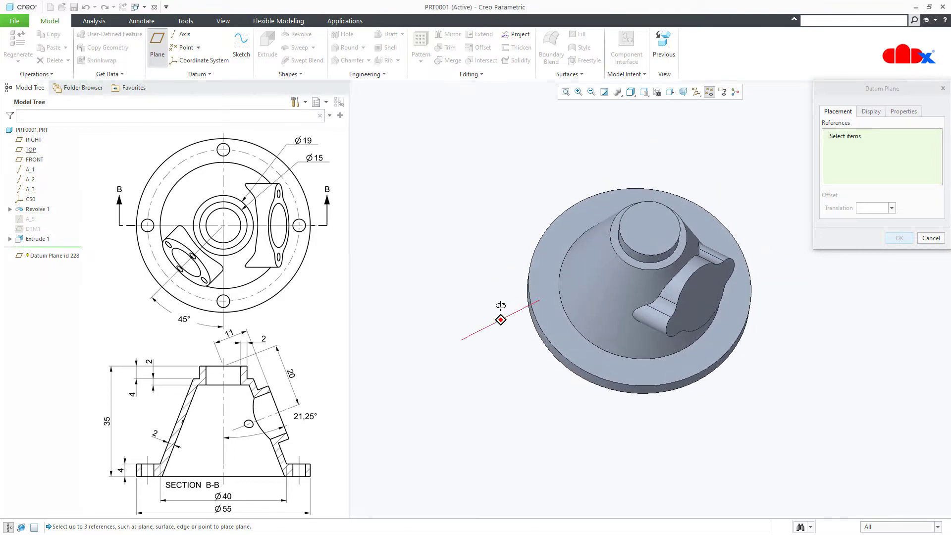
pyautogui.click(644, 253)
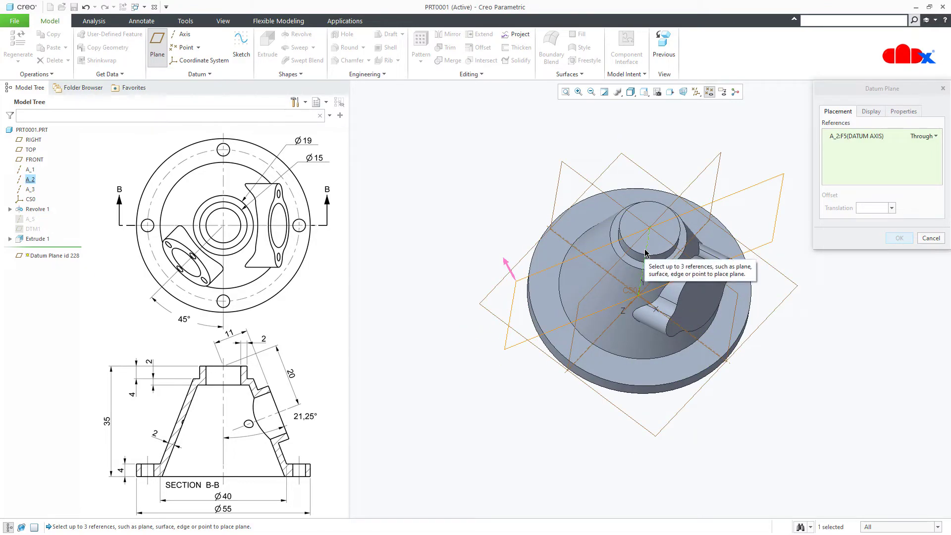
pyautogui.keyDown('ctrl'); pyautogui.click(617, 203); pyautogui.keyUp('ctrl')
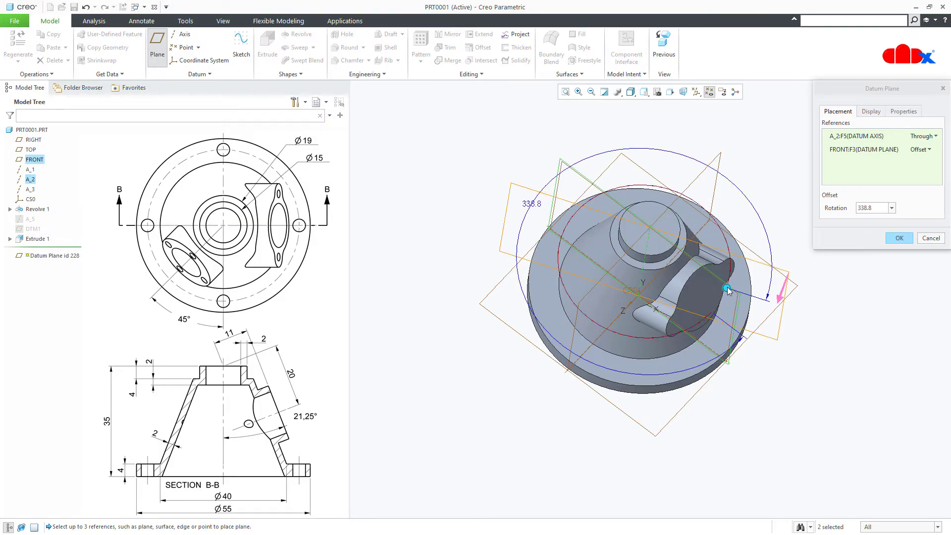
pyautogui.moveTo(726, 287); pyautogui.dragTo(637, 356)
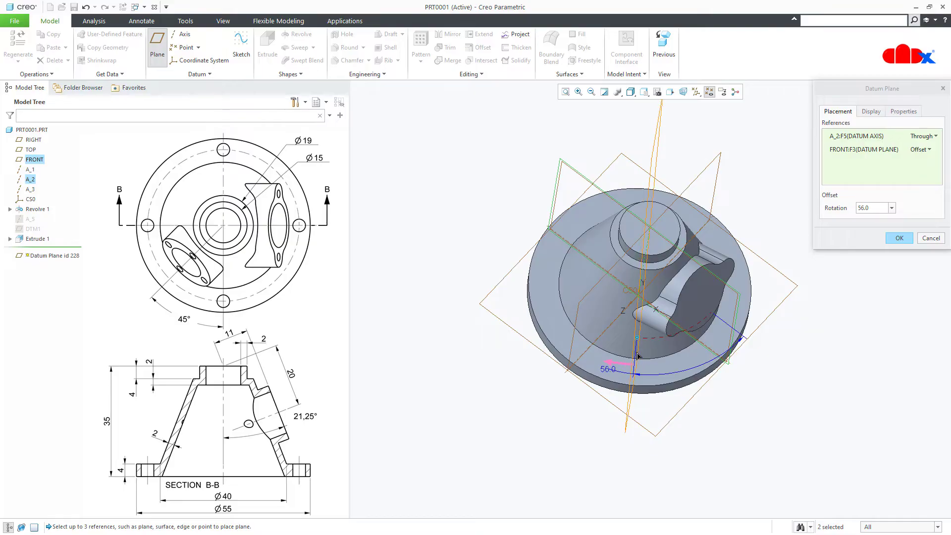
pyautogui.doubleClick(610, 368)
pyautogui.write('45')
pyautogui.press('Return')
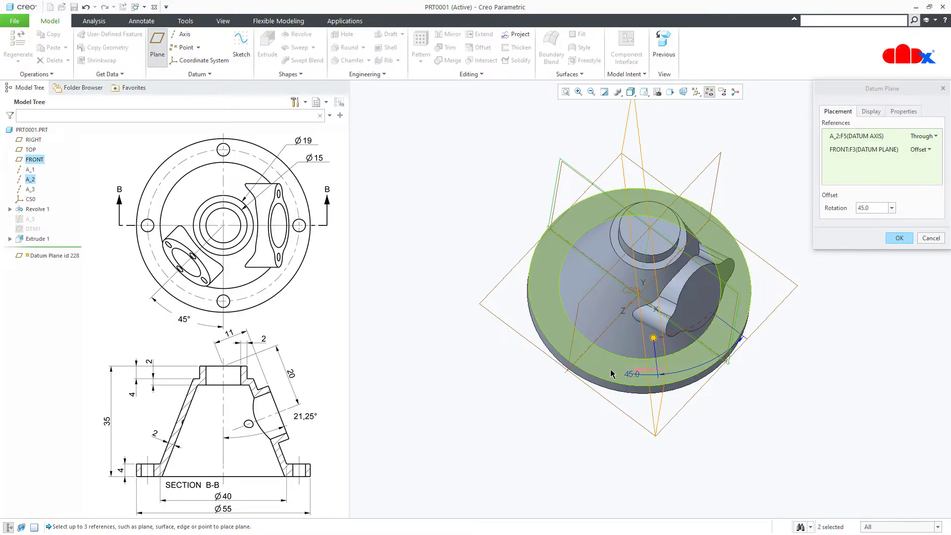
pyautogui.click(899, 238)
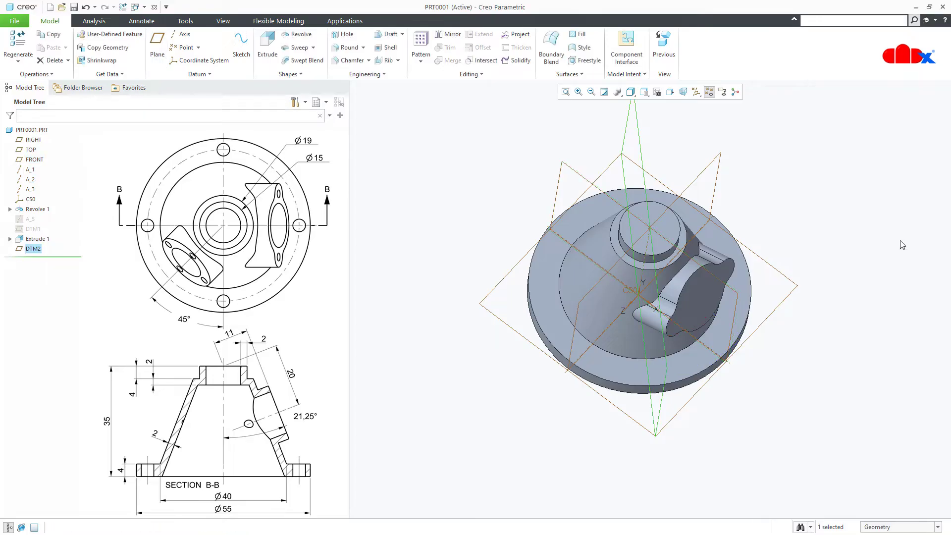
pyautogui.click(889, 272)
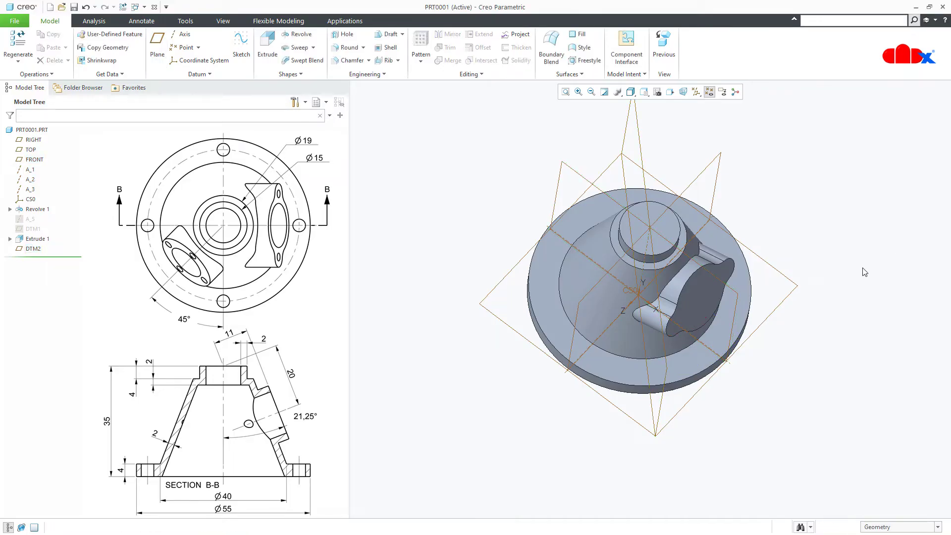
# Create a datum axis where the top face of the central boss meets the 45° plane DTM2
pyautogui.click(181, 34)
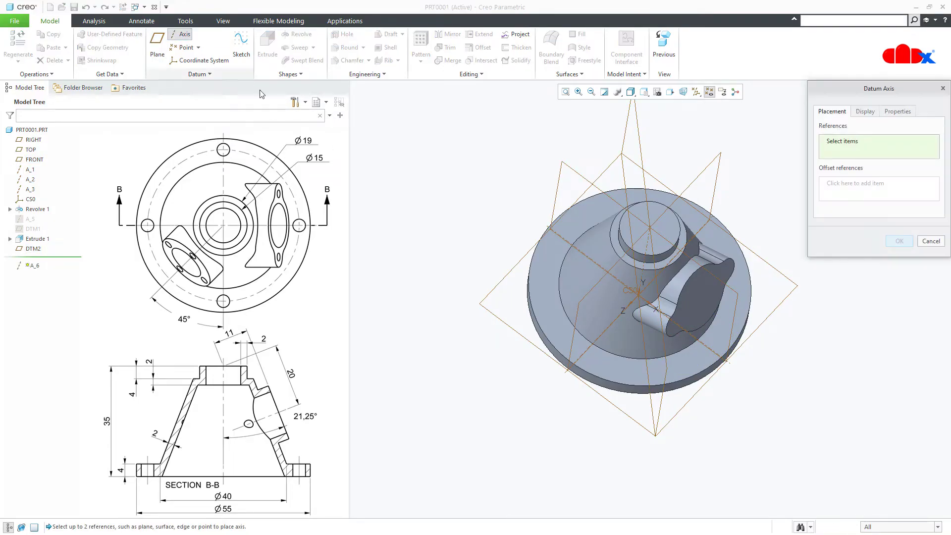
pyautogui.click(671, 234)
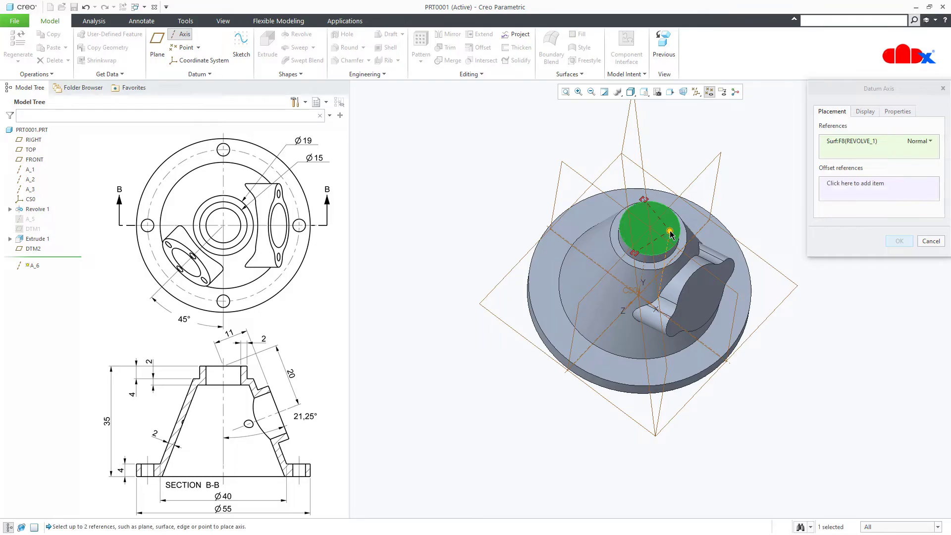
pyautogui.keyDown('ctrl'); pyautogui.click(642, 139); pyautogui.keyUp('ctrl')
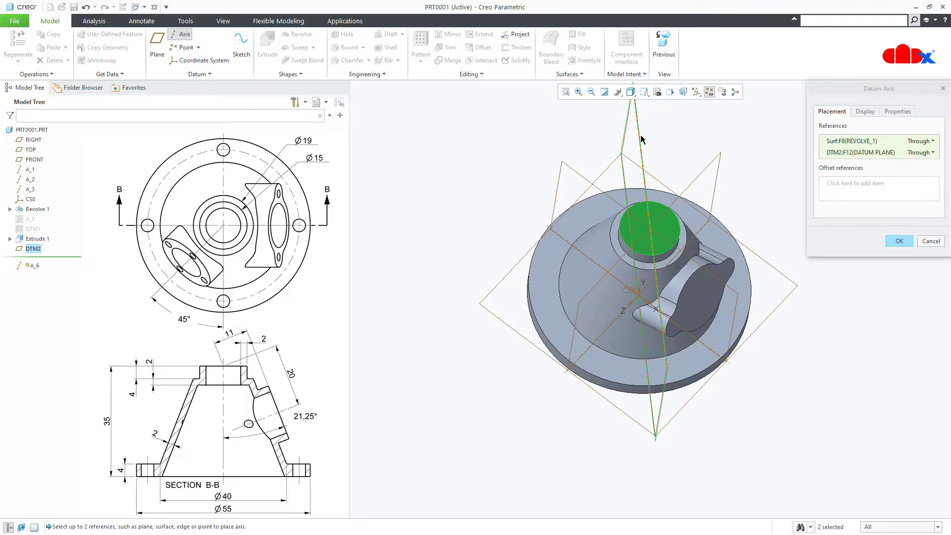
pyautogui.click(899, 240)
pyautogui.moveTo(741, 430); pyautogui.dragTo(786, 386, button='middle')
pyautogui.click(784, 393)
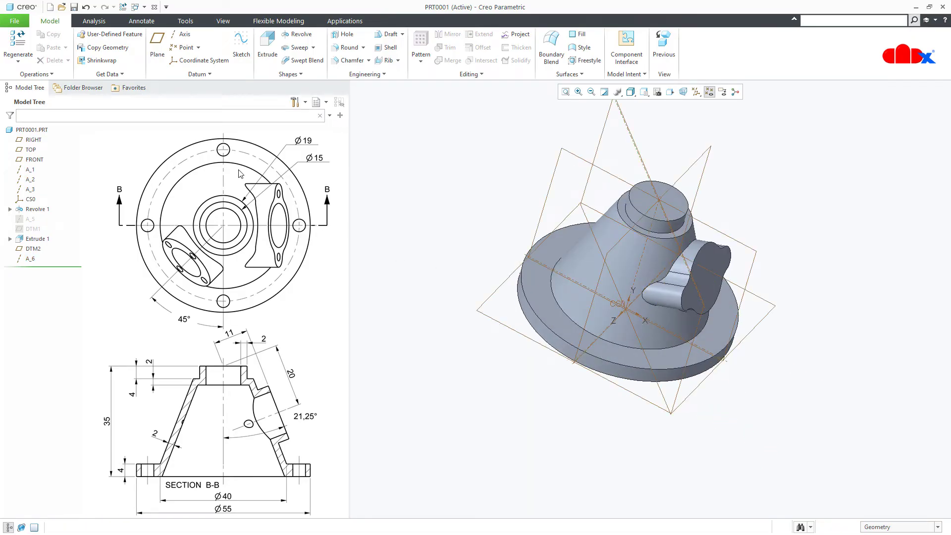
# Start a datum plane through axis A_6, with the base flange's upper face as its angular reference
pyautogui.click(157, 47)
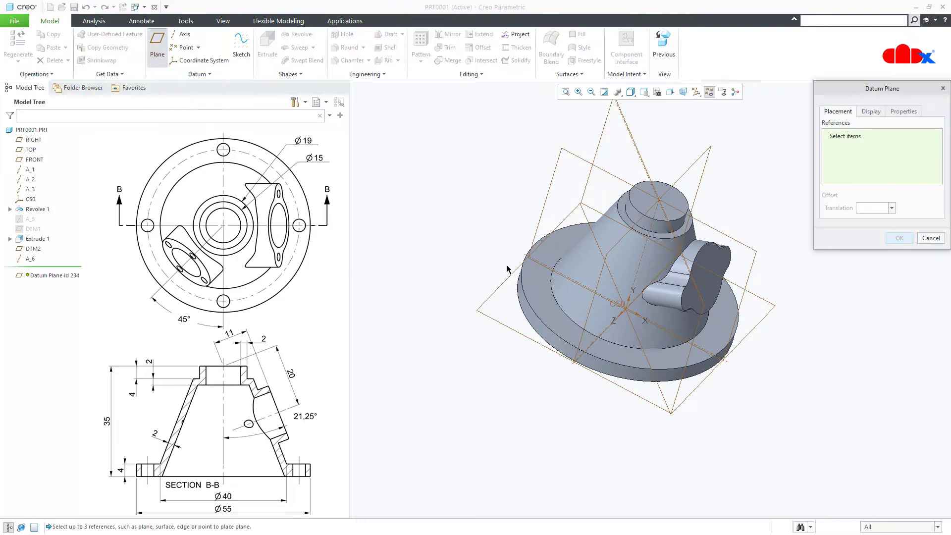
pyautogui.click(677, 249)
pyautogui.scroll(-2, 664, 307)
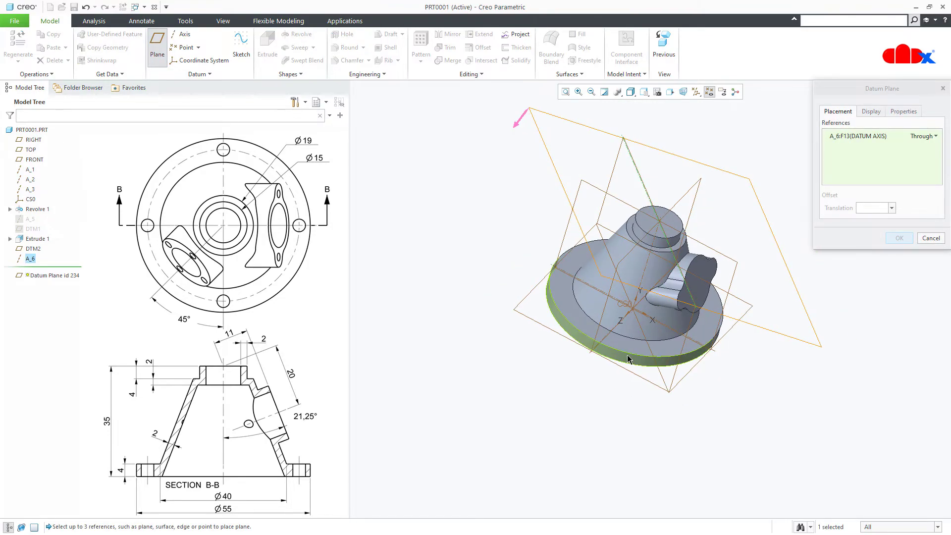
pyautogui.keyDown('ctrl'); pyautogui.click(567, 296); pyautogui.keyUp('ctrl')
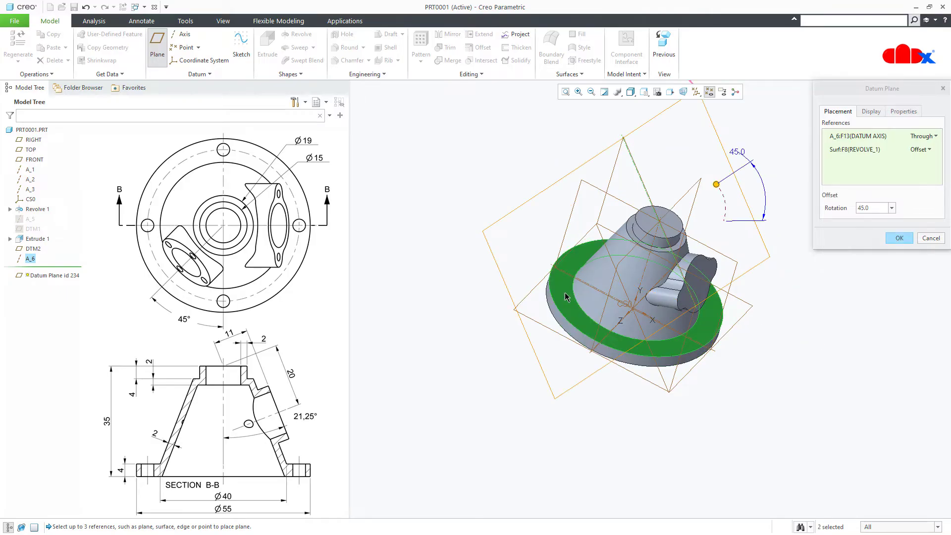
pyautogui.moveTo(695, 391); pyautogui.dragTo(688, 317, button='middle')
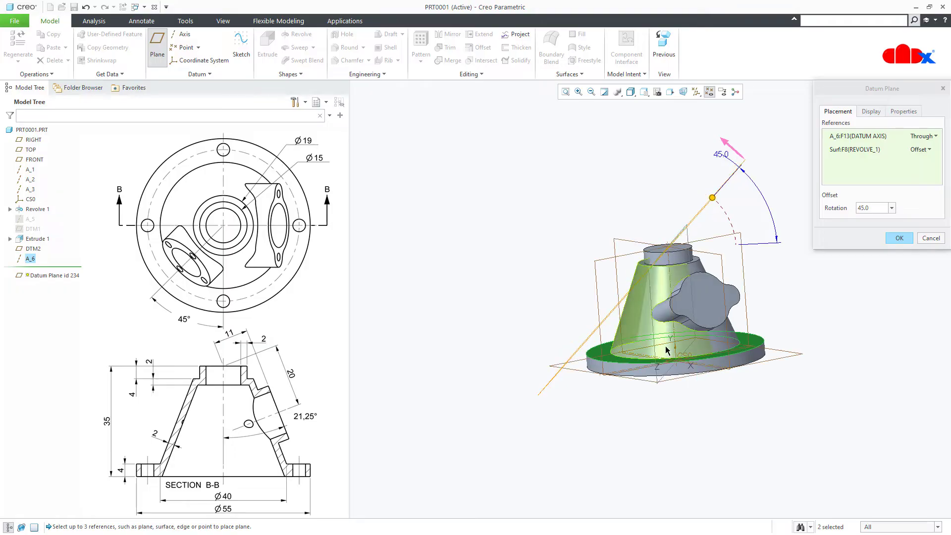
# Set the datum plane's rotation to 90-21.25° so it tilts along the cone's side, and create it
pyautogui.moveTo(712, 198); pyautogui.dragTo(693, 196)
pyautogui.moveTo(718, 281); pyautogui.dragTo(724, 273, button='middle')
pyautogui.doubleClick(687, 146)
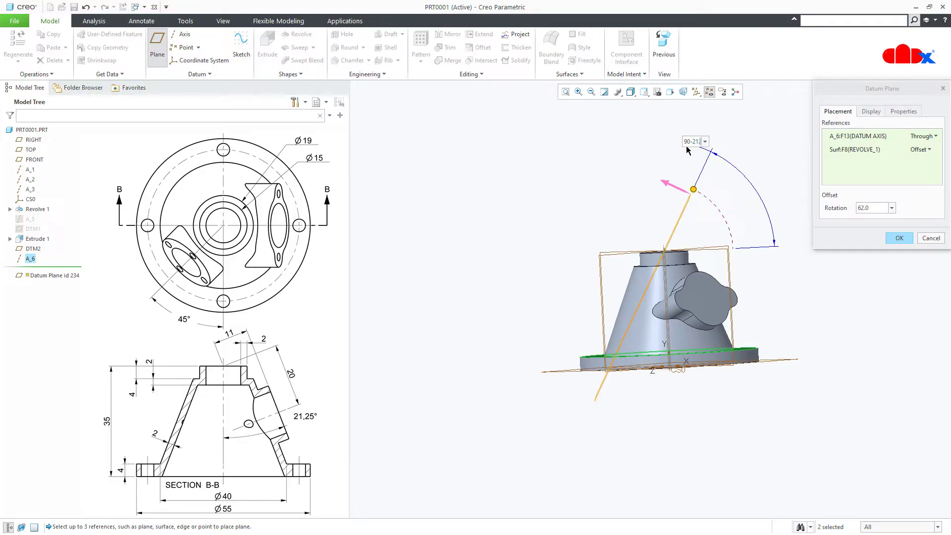
pyautogui.press('Return')
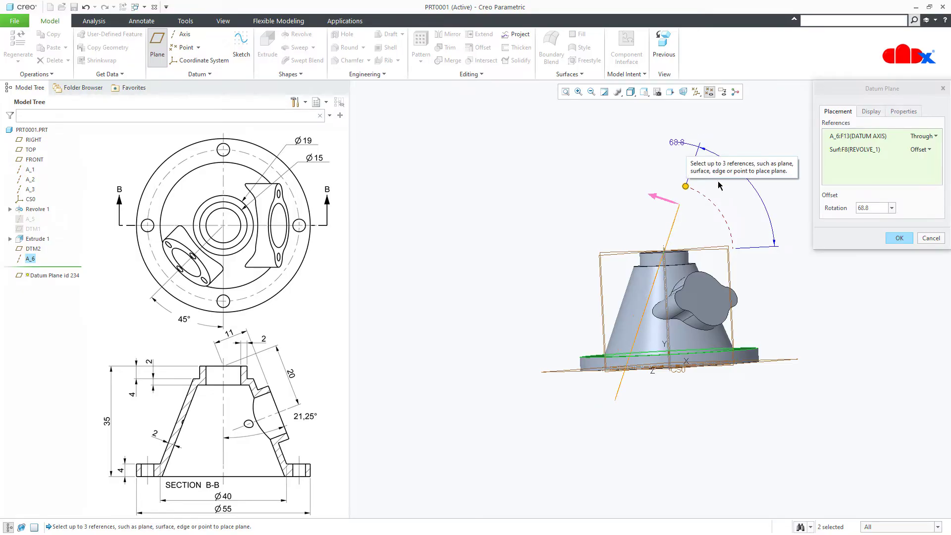
pyautogui.click(899, 238)
pyautogui.moveTo(789, 299); pyautogui.dragTo(788, 297, button='middle')
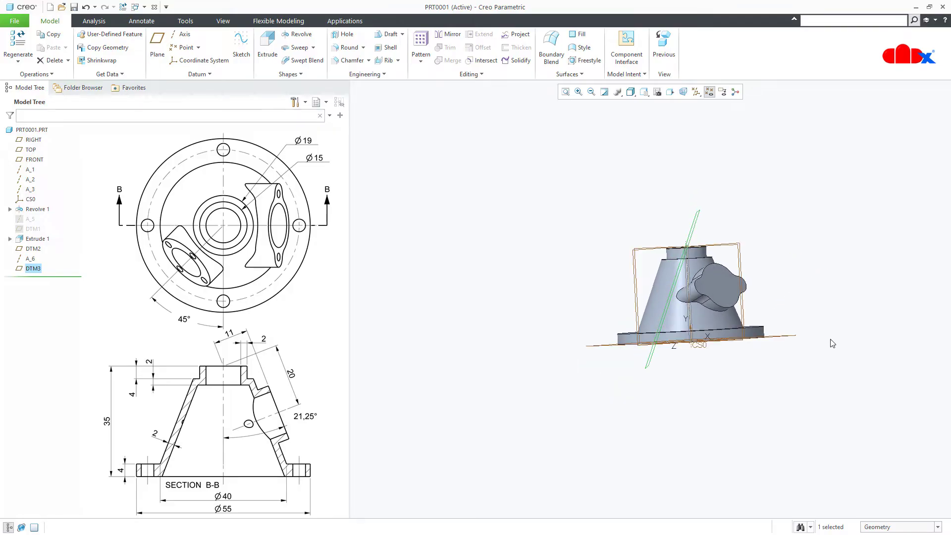
pyautogui.click(827, 347)
# Start an extrude sketch on the tilted plane DTM3
pyautogui.hotkey('ctrl', 'd')
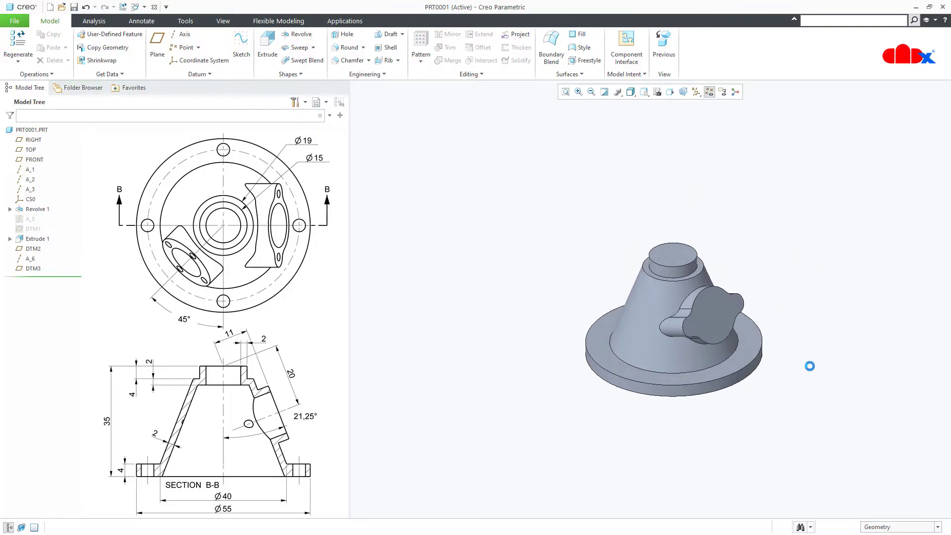
pyautogui.moveTo(792, 443); pyautogui.dragTo(754, 406, button='middle')
pyautogui.moveTo(756, 411)
pyautogui.mouseDown(button='middle')
pyautogui.moveTo(764, 418)
pyautogui.moveTo(778, 372)
pyautogui.mouseUp(button='middle')
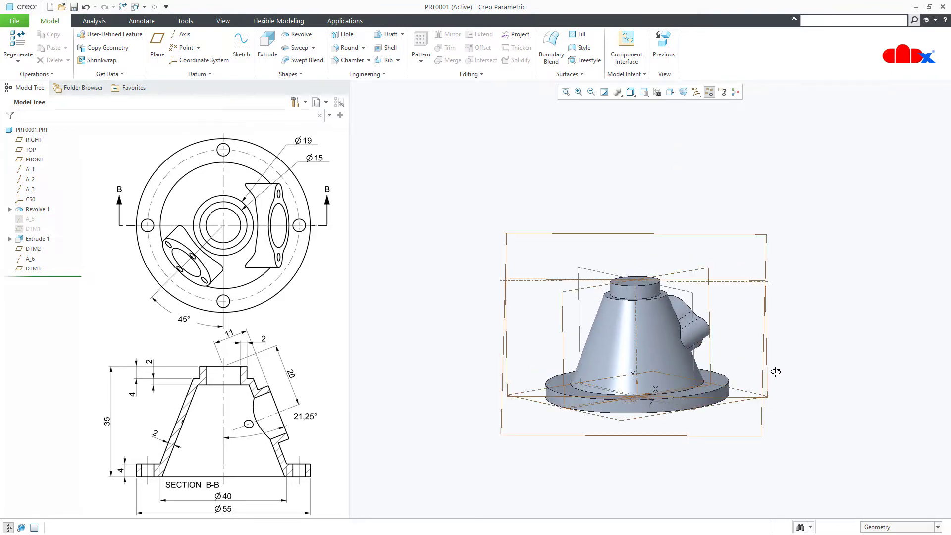
pyautogui.moveTo(777, 414); pyautogui.dragTo(754, 454, button='middle')
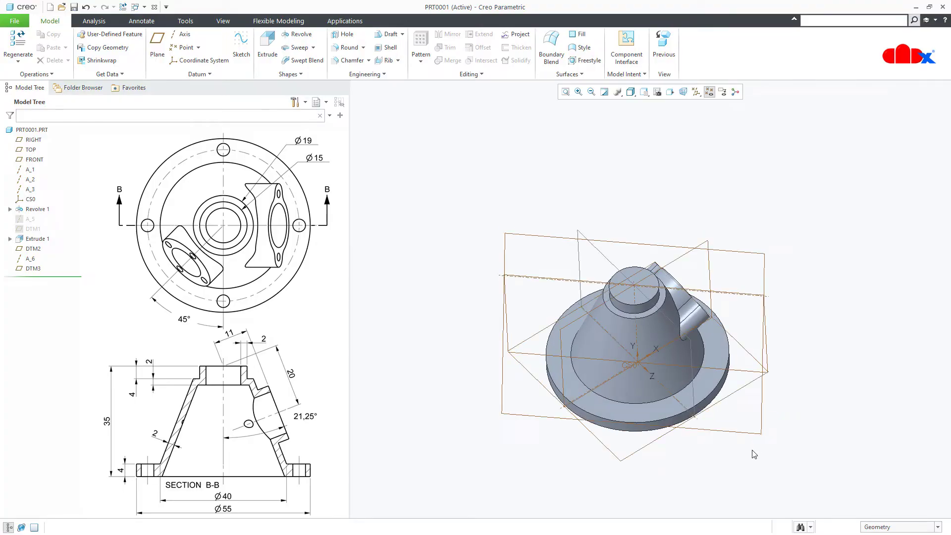
pyautogui.click(762, 420)
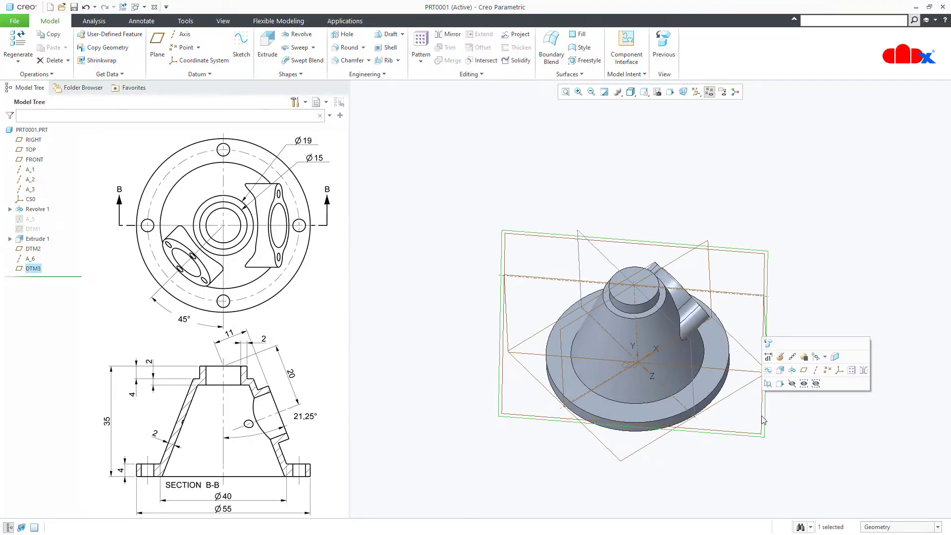
pyautogui.click(781, 371)
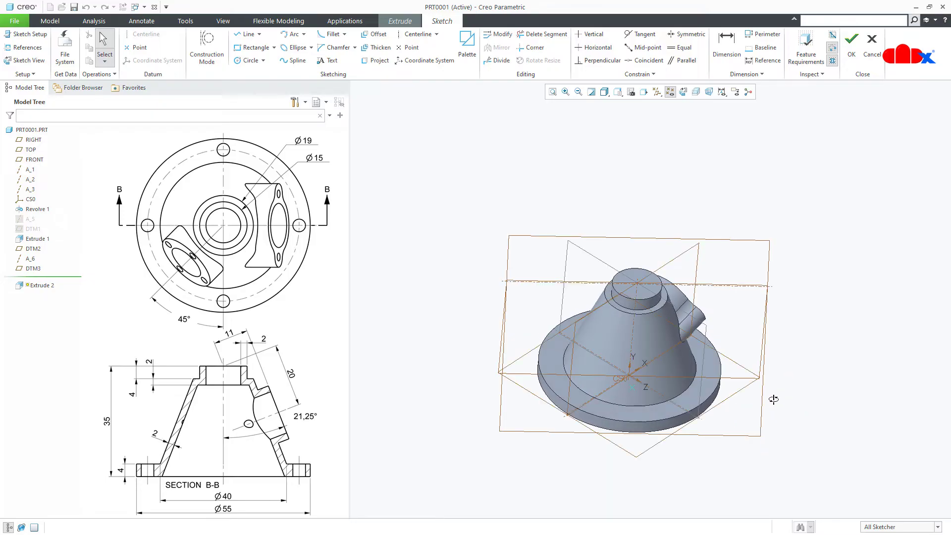
pyautogui.click(644, 92)
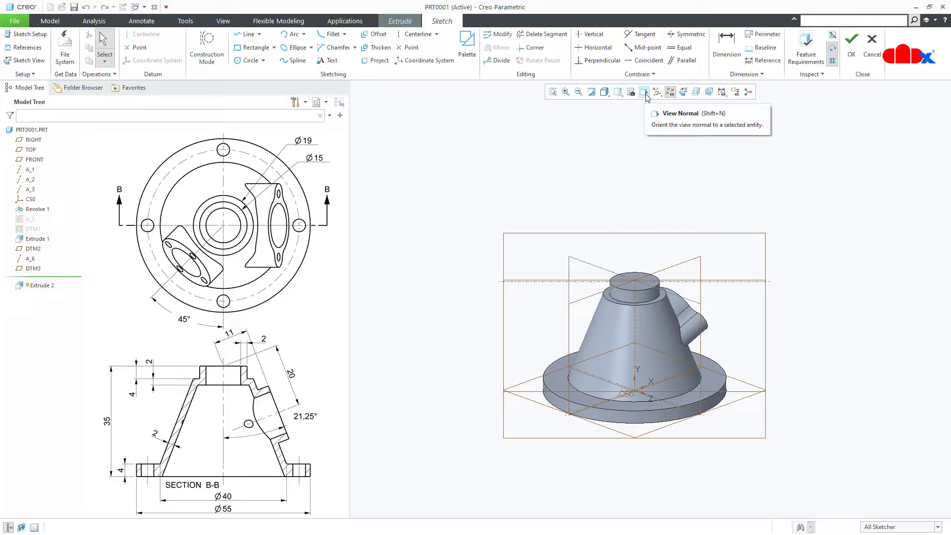
# Add datum axes A_2 and A_6 as sketch references and hide the datum planes
pyautogui.click(28, 47)
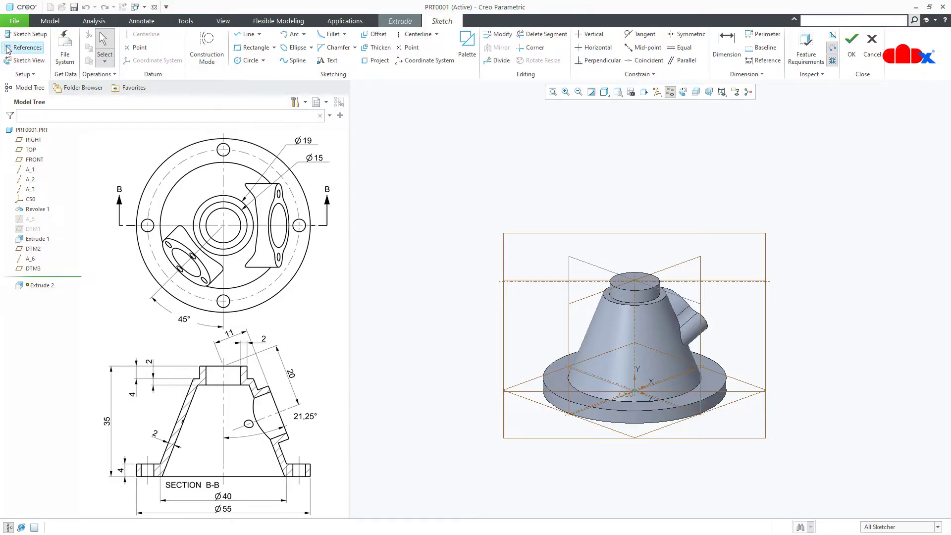
pyautogui.click(634, 322)
pyautogui.click(732, 283)
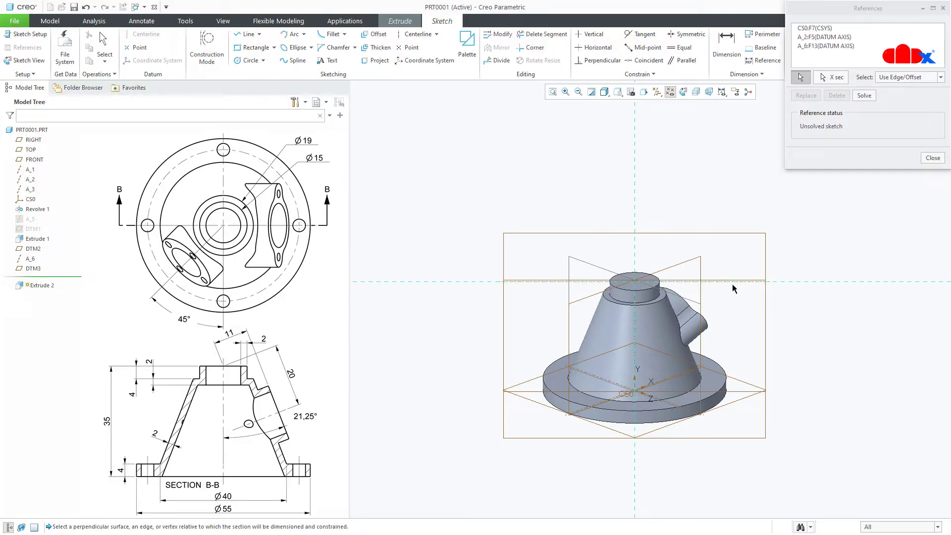
pyautogui.middleClick(728, 305)
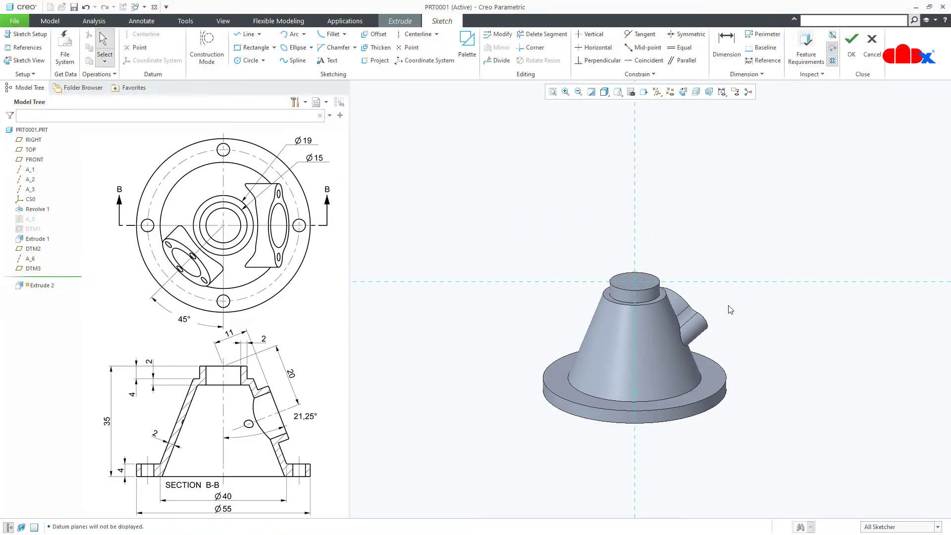
# Sketch a circle about 31 mm in diameter, centred on the vertical reference about 26 mm below the horizontal reference
pyautogui.rightClick(729, 309)
pyautogui.click(797, 331)
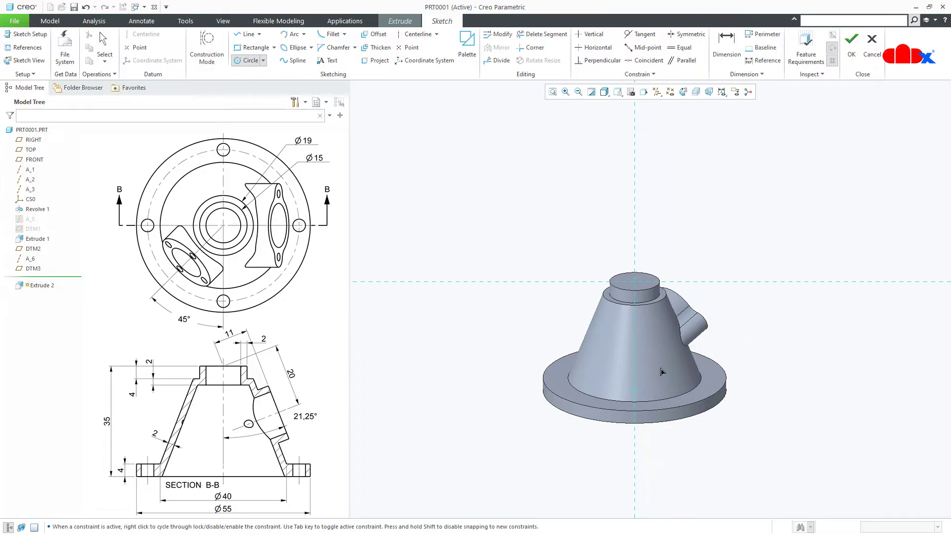
pyautogui.click(636, 370)
pyautogui.click(654, 419)
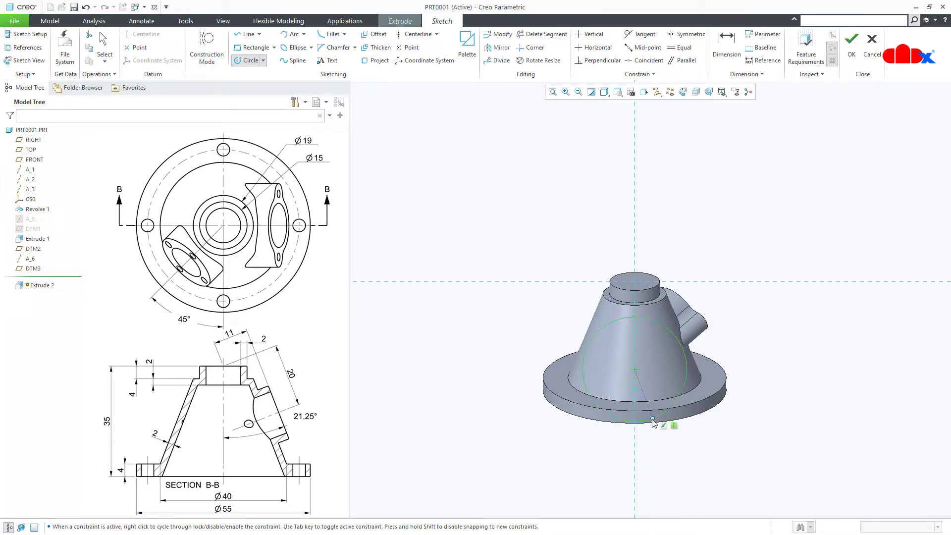
pyautogui.middleClick(665, 439)
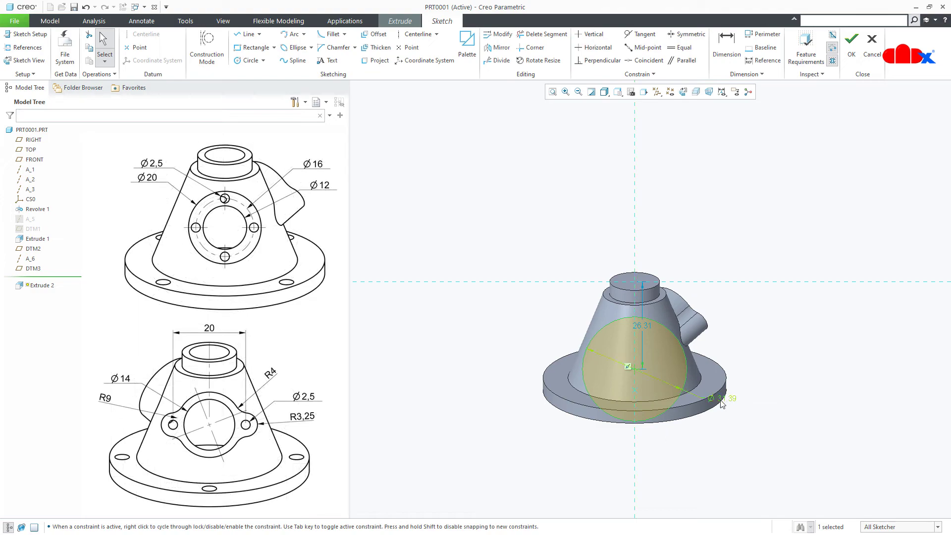
# Set the circle's diameter to 20 mm and its centre's distance from the horizontal reference to 20 mm
pyautogui.doubleClick(724, 402)
pyautogui.write('20')
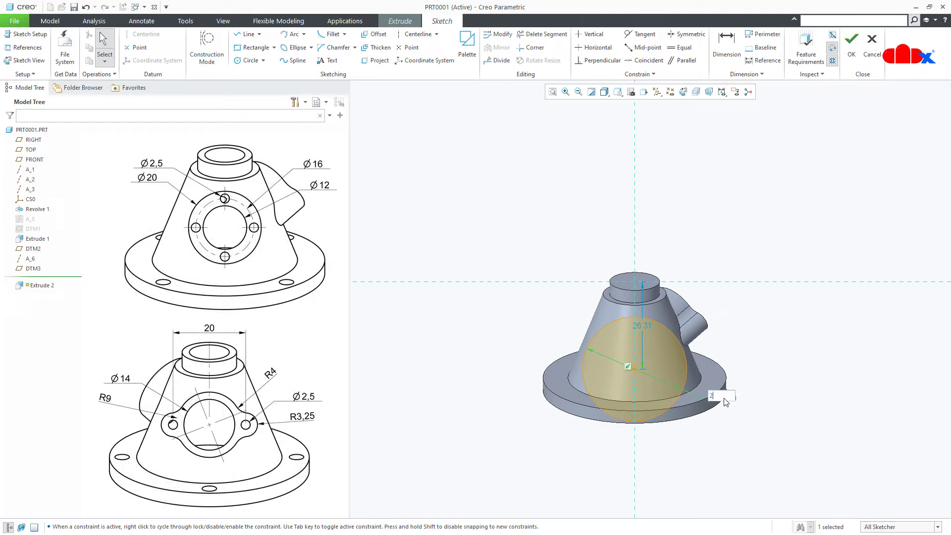
pyautogui.press('Return')
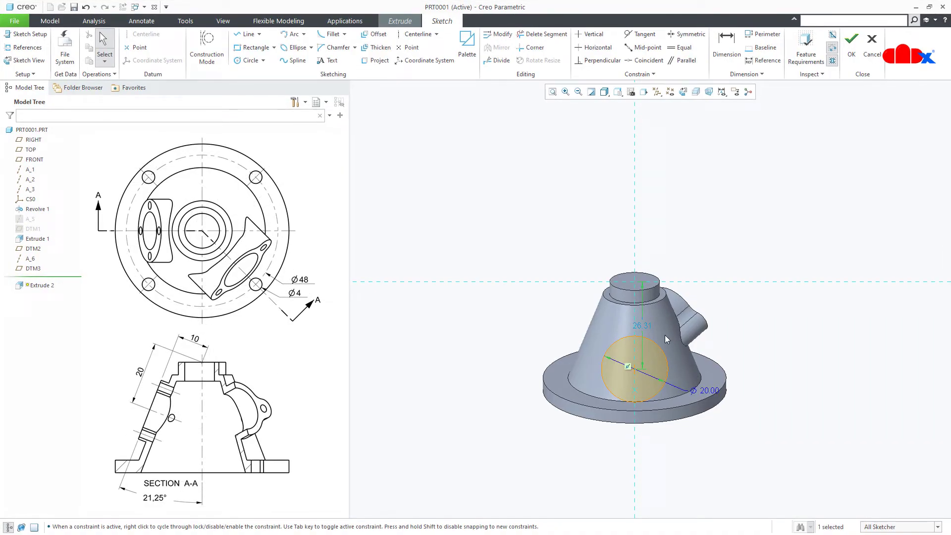
pyautogui.doubleClick(644, 325)
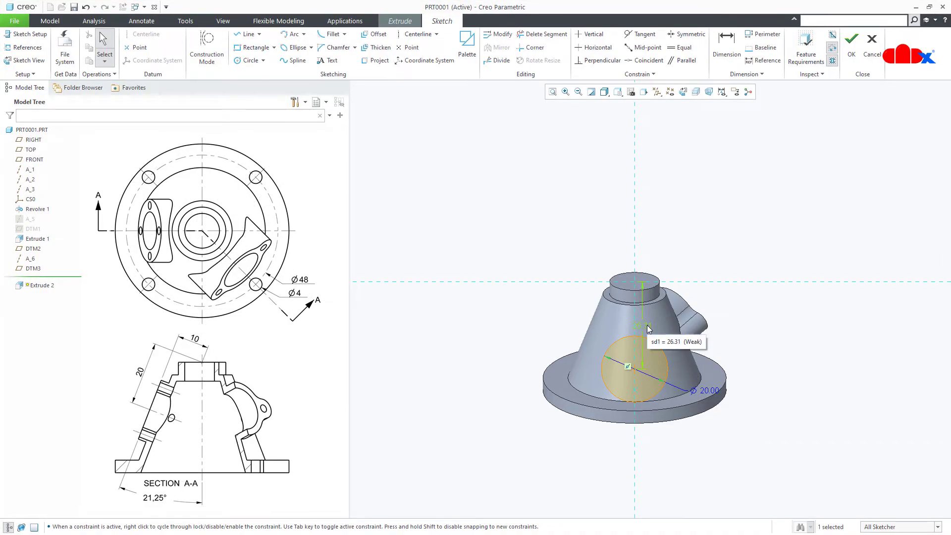
pyautogui.write('20')
pyautogui.press('Return')
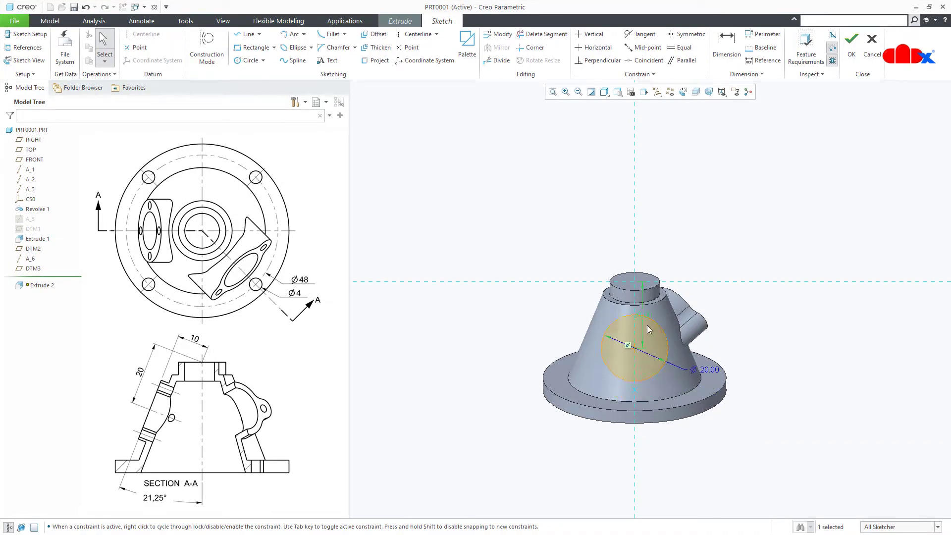
# Finish the sketch and extrude the circle 10 mm outward from the cone as added solid material
pyautogui.rightClick(647, 325)
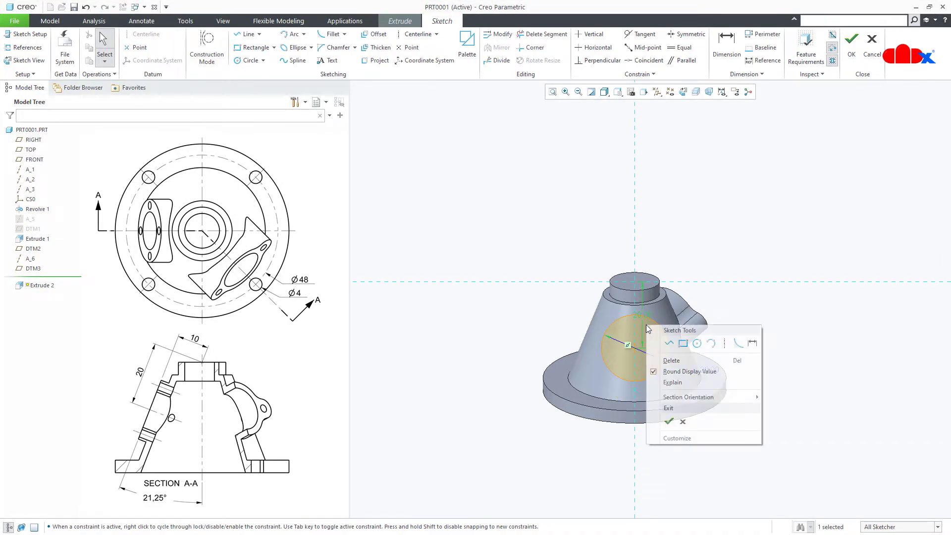
pyautogui.click(668, 421)
pyautogui.moveTo(695, 419); pyautogui.dragTo(675, 388, button='middle')
pyautogui.doubleClick(764, 372)
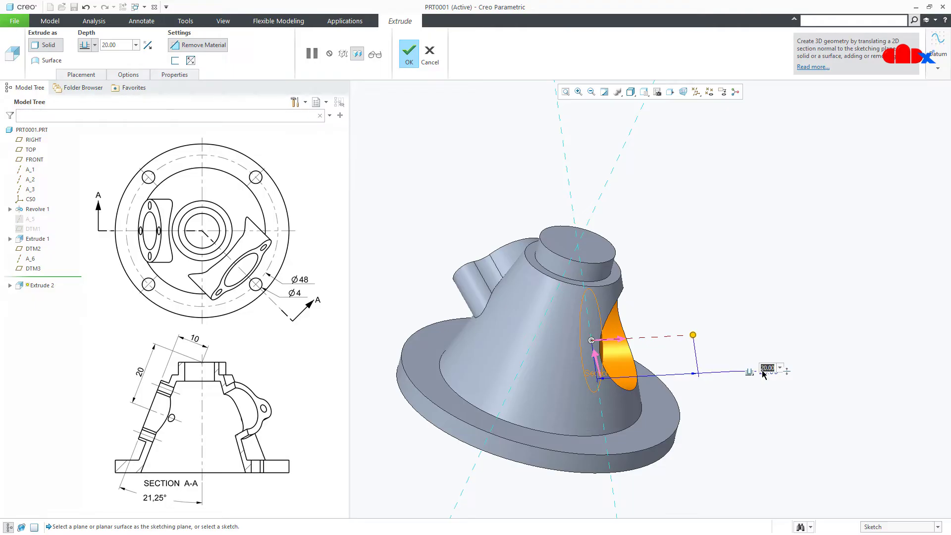
pyautogui.write('10')
pyautogui.press('Return')
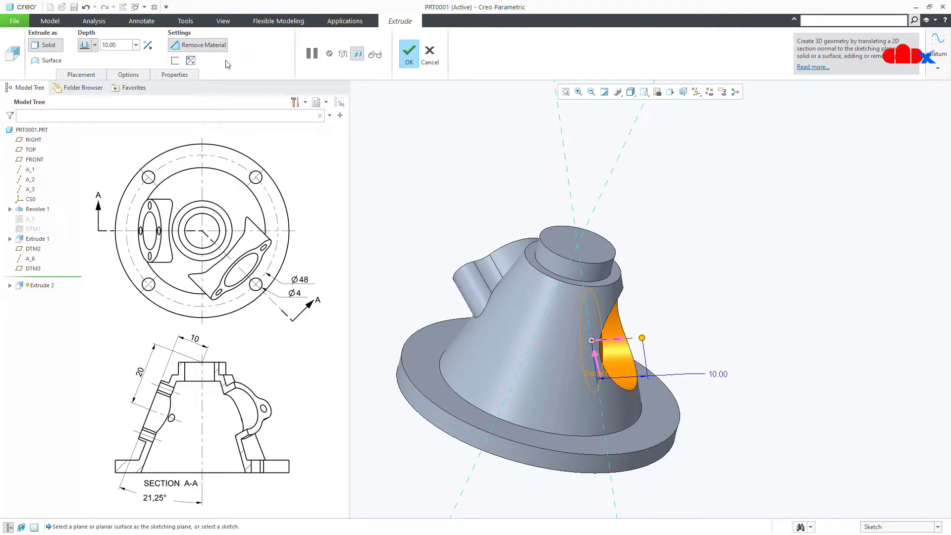
pyautogui.click(198, 45)
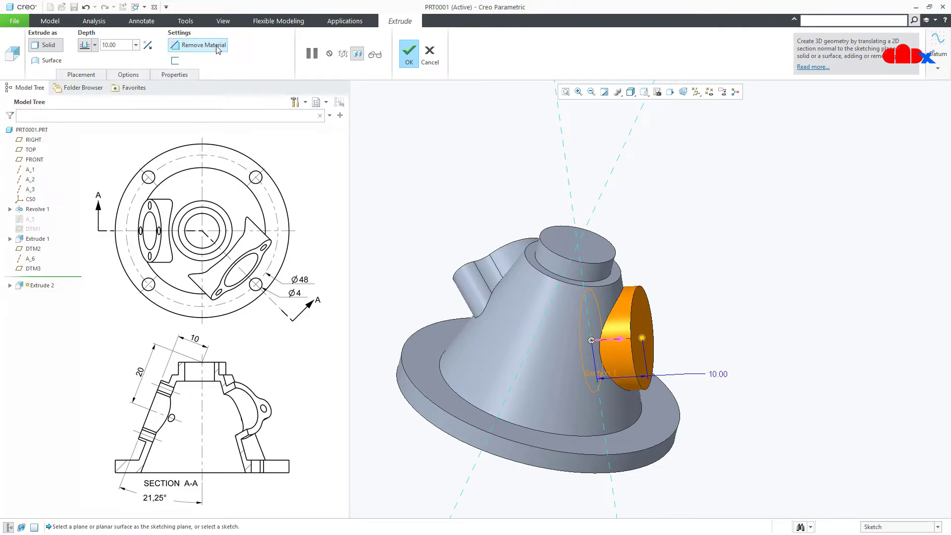
pyautogui.click(408, 54)
pyautogui.click(748, 338)
pyautogui.hotkey('ctrl', 'd')
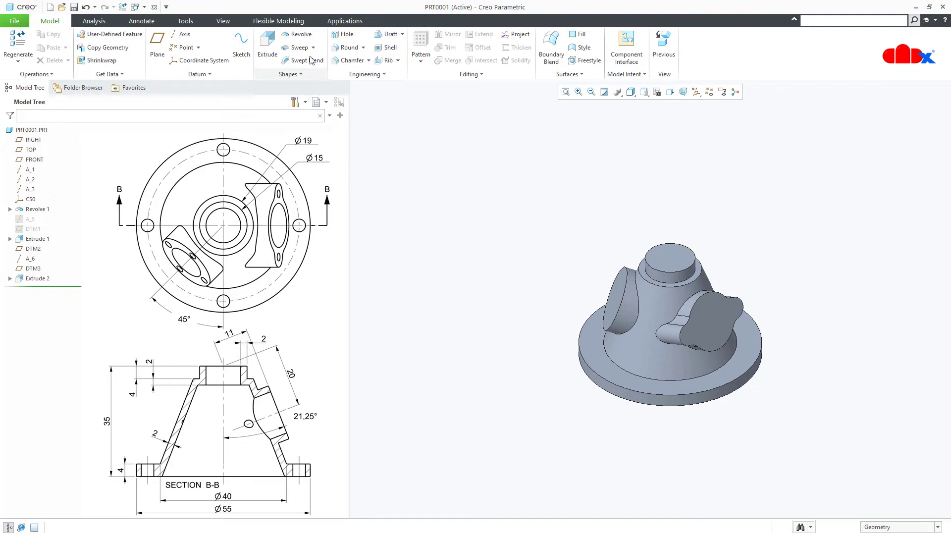
# Start a revolve sketch on the FRONT plane and orient it to the 2D sketch view
pyautogui.click(300, 34)
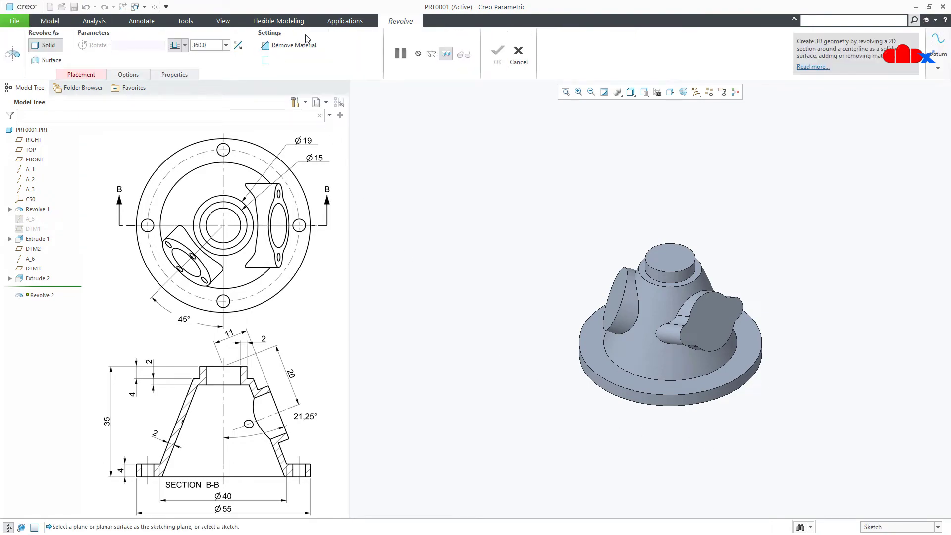
pyautogui.click(34, 160)
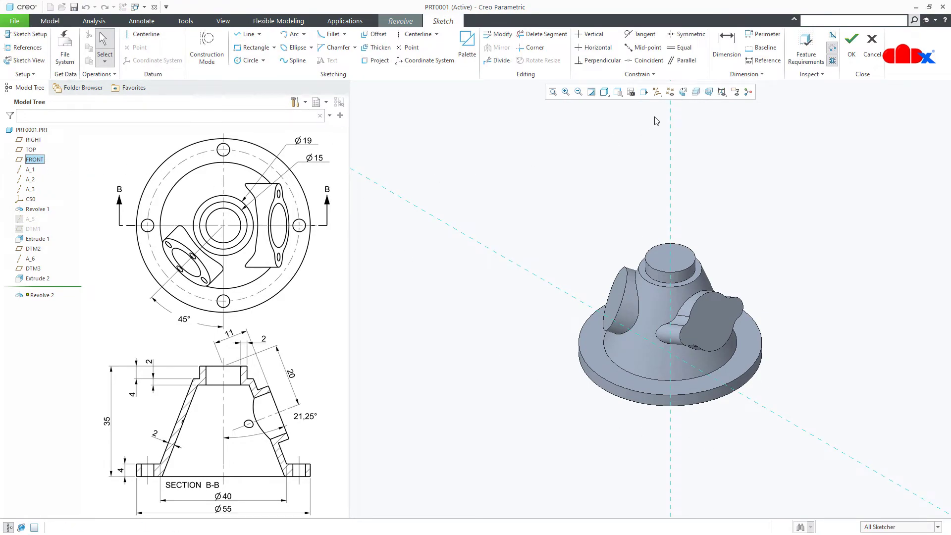
pyautogui.click(682, 93)
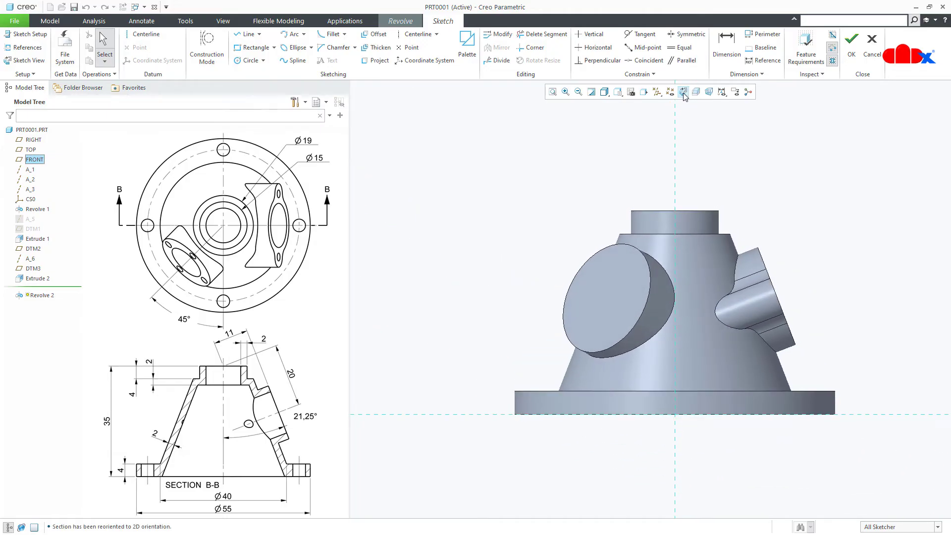
# Place a vertical datum centerline on the vertical reference as the revolve axis
pyautogui.click(143, 34)
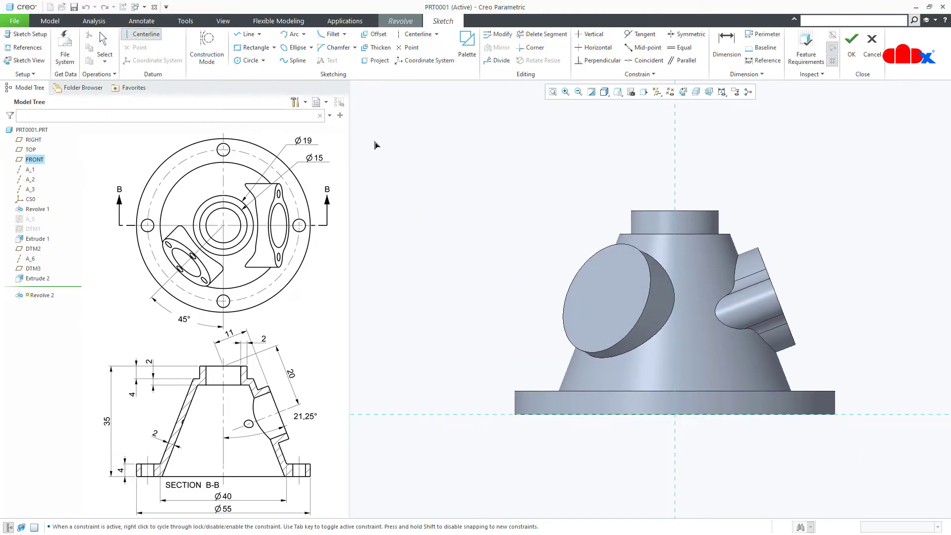
pyautogui.click(674, 148)
pyautogui.click(696, 174)
pyautogui.middleClick(701, 179)
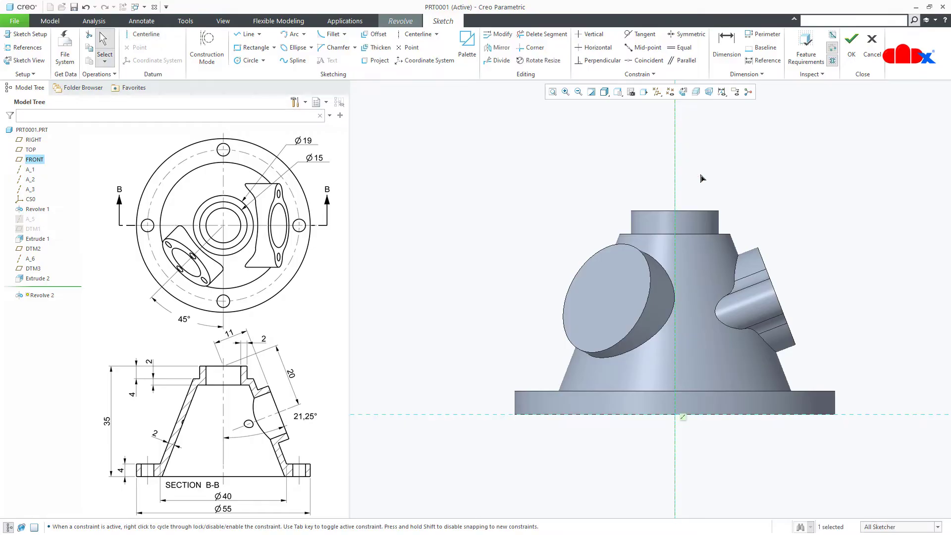
# Add the top boss's upper face and side, the shoulder below it and the cone's slanted silhouette as sketch references
pyautogui.click(35, 50)
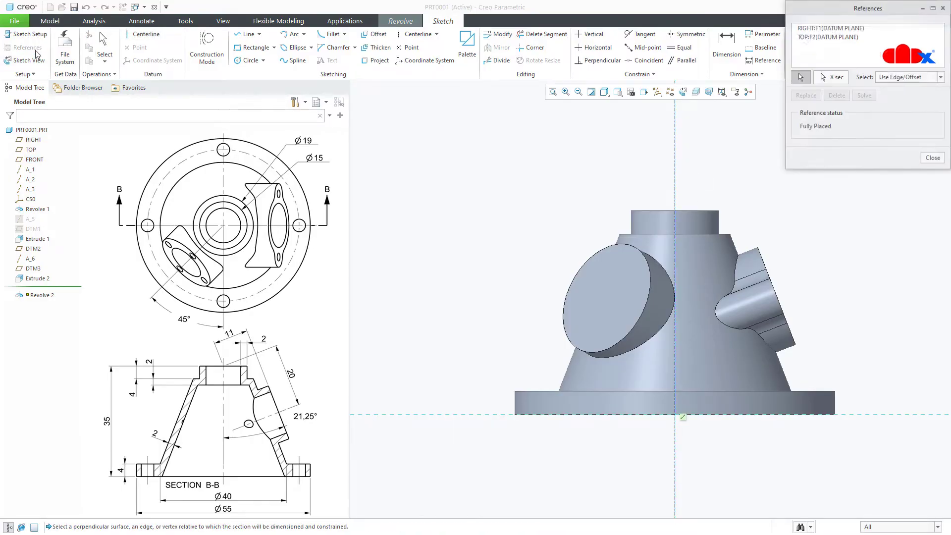
pyautogui.click(649, 211)
pyautogui.scroll(3, 632, 216)
pyautogui.click(632, 219)
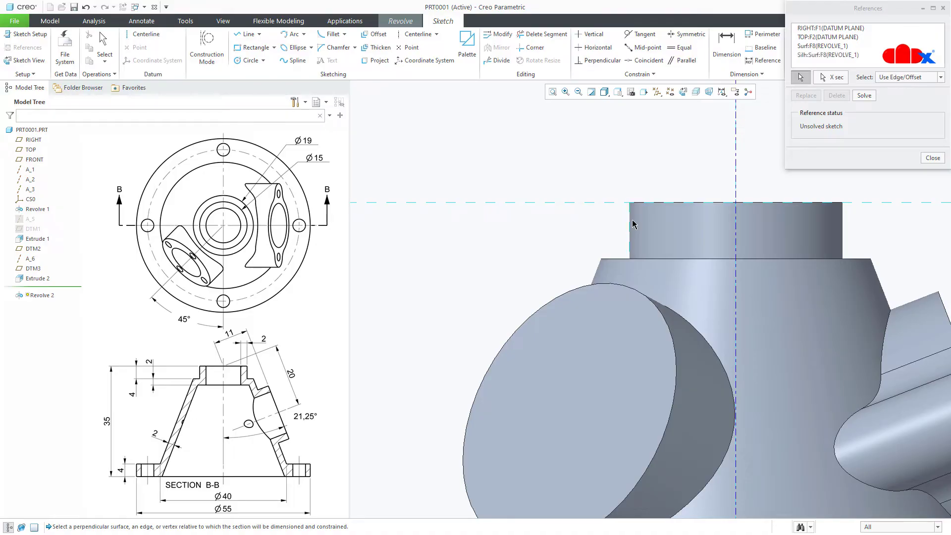
pyautogui.click(622, 259)
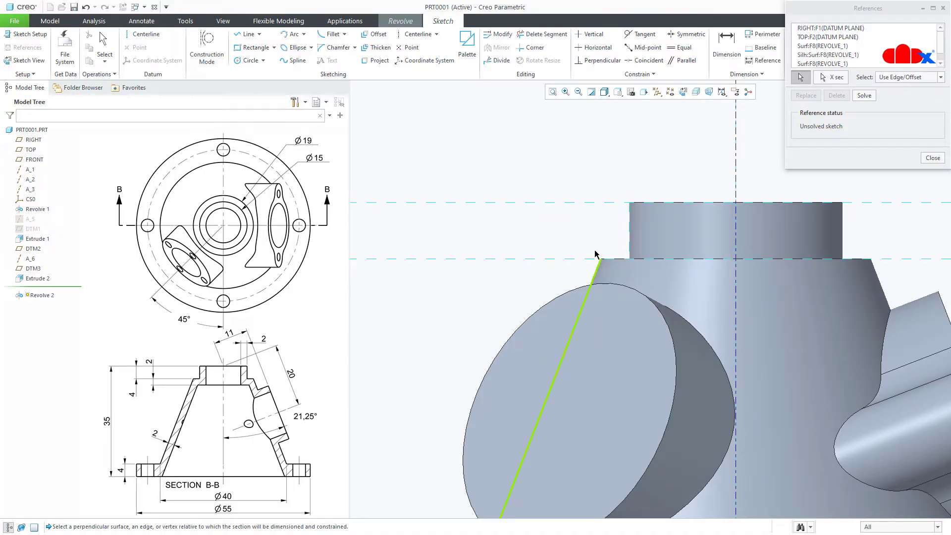
pyautogui.scroll(-2, 563, 227)
pyautogui.middleClick(563, 226)
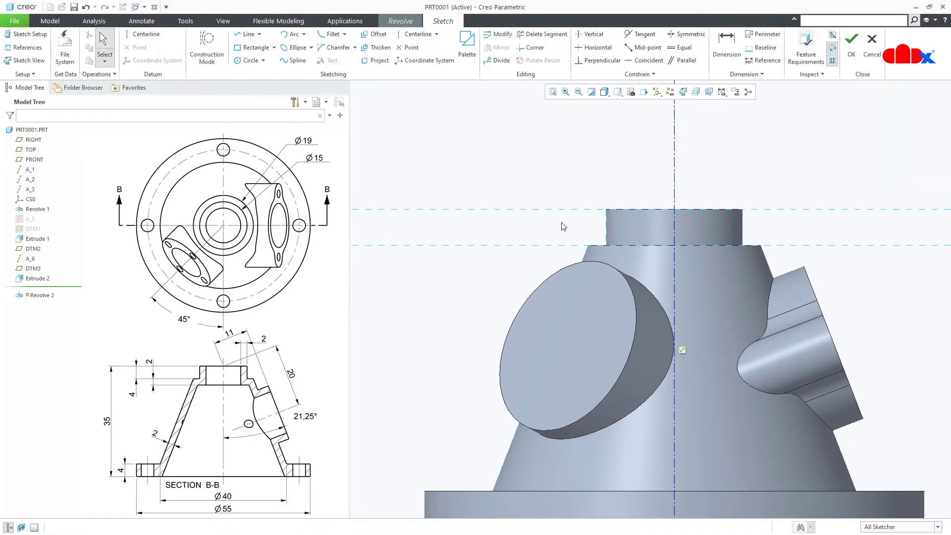
# Sketch a closed half profile to the base: bore about 11.3 mm diameter, 5.1 mm deep, stepping to about 16.8 mm, sloped parallel to the cone
pyautogui.scroll(-1, 563, 227)
pyautogui.rightClick(571, 421)
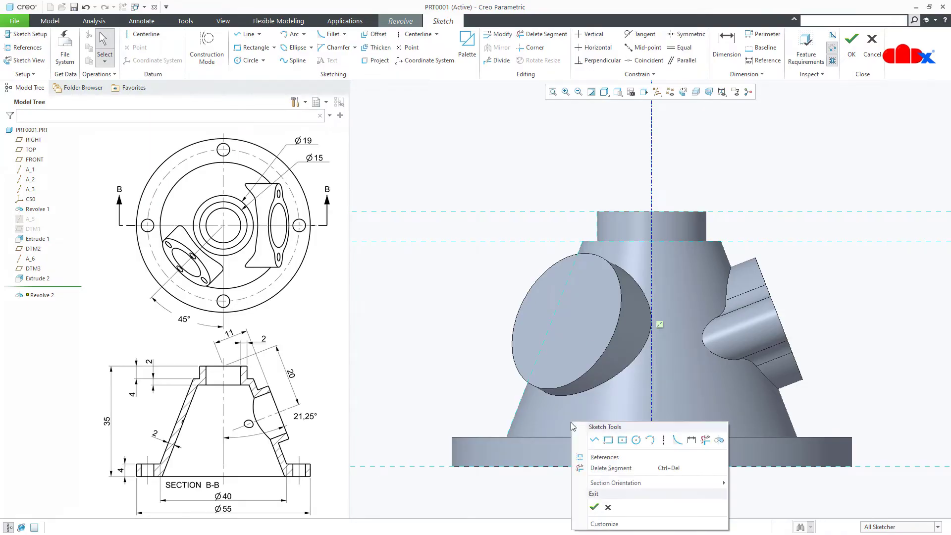
pyautogui.click(594, 442)
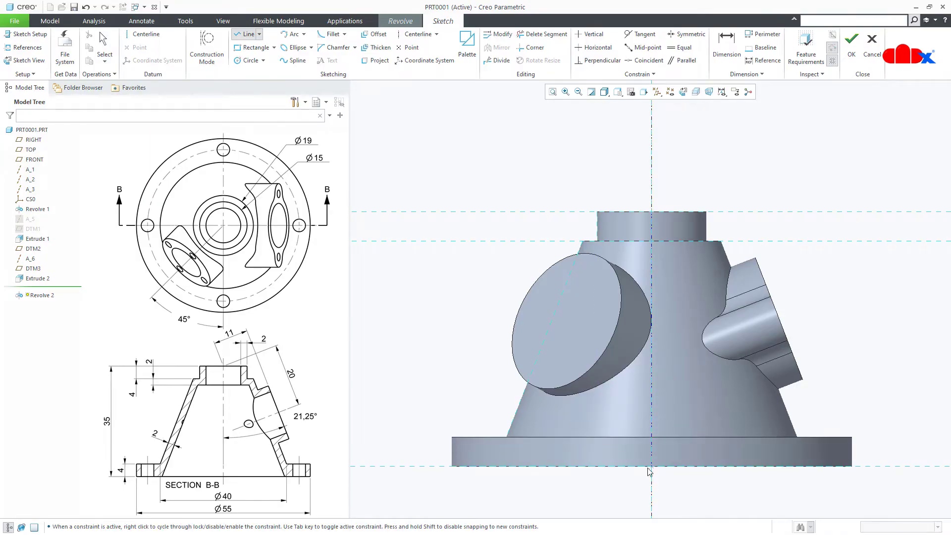
pyautogui.click(658, 220)
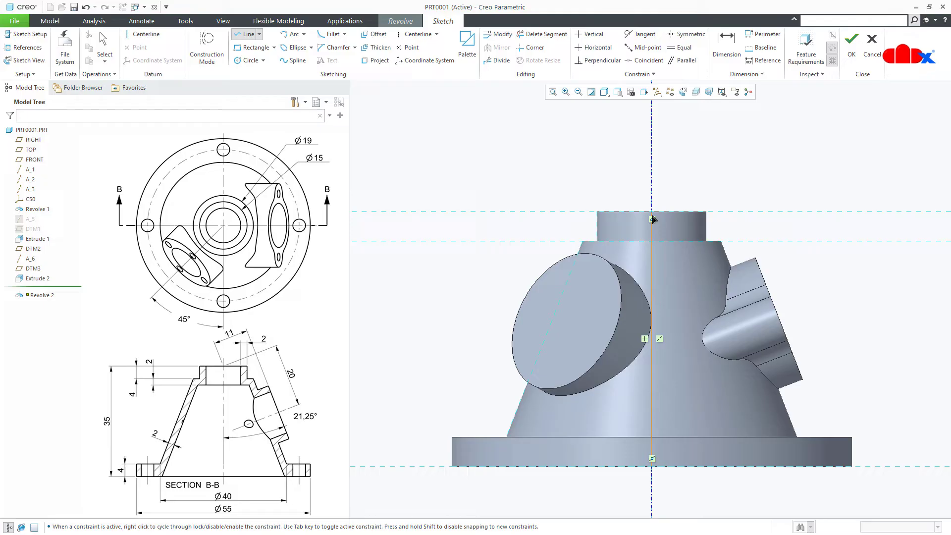
pyautogui.click(613, 219)
pyautogui.scroll(5, 612, 220)
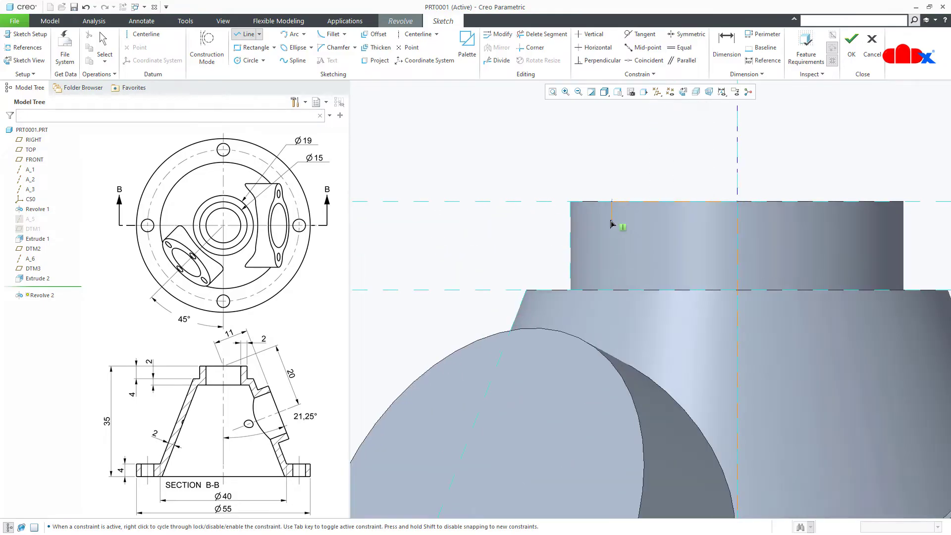
pyautogui.click(613, 316)
pyautogui.click(552, 318)
pyautogui.scroll(-5, 553, 318)
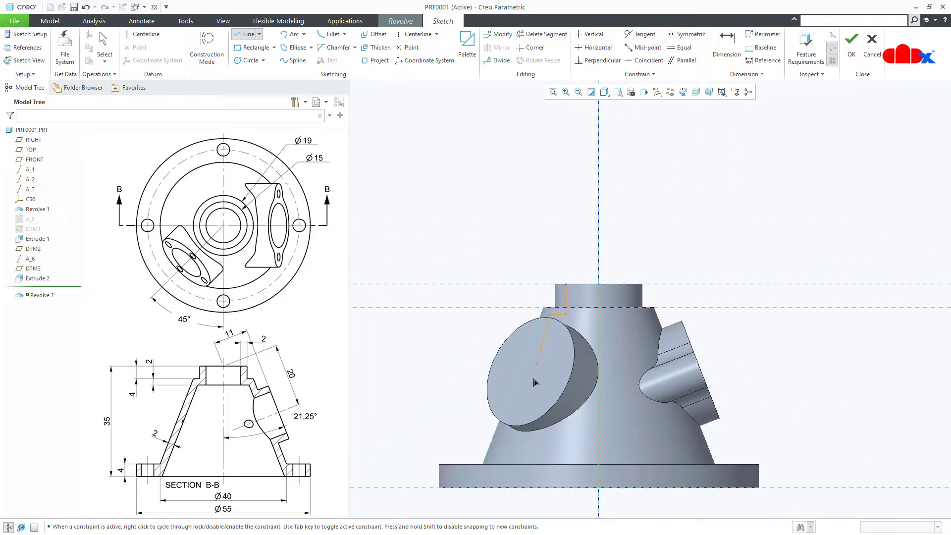
pyautogui.click(483, 487)
pyautogui.click(599, 488)
pyautogui.middleClick(646, 506)
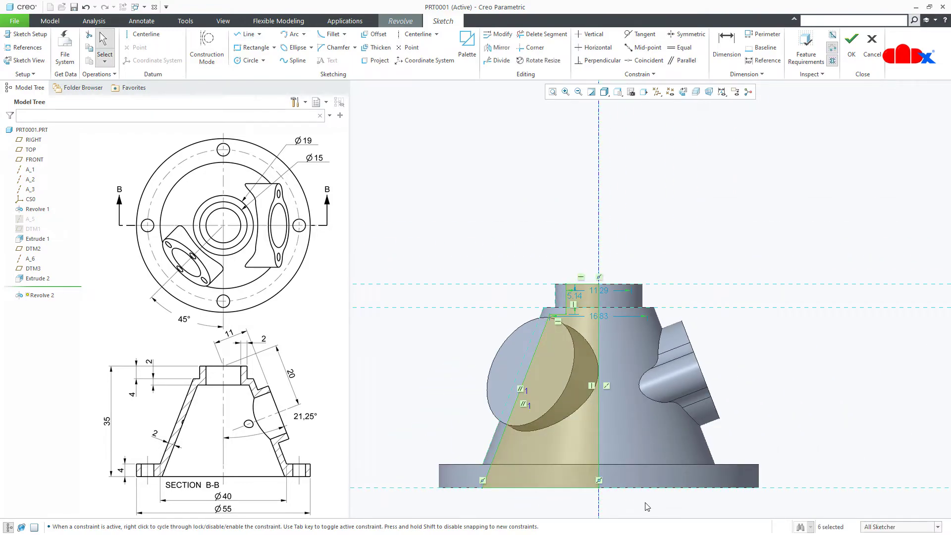
# Dimension the bore line 2 mm from the boss's side and the inner step 2 mm below the shoulder
pyautogui.rightClick(647, 506)
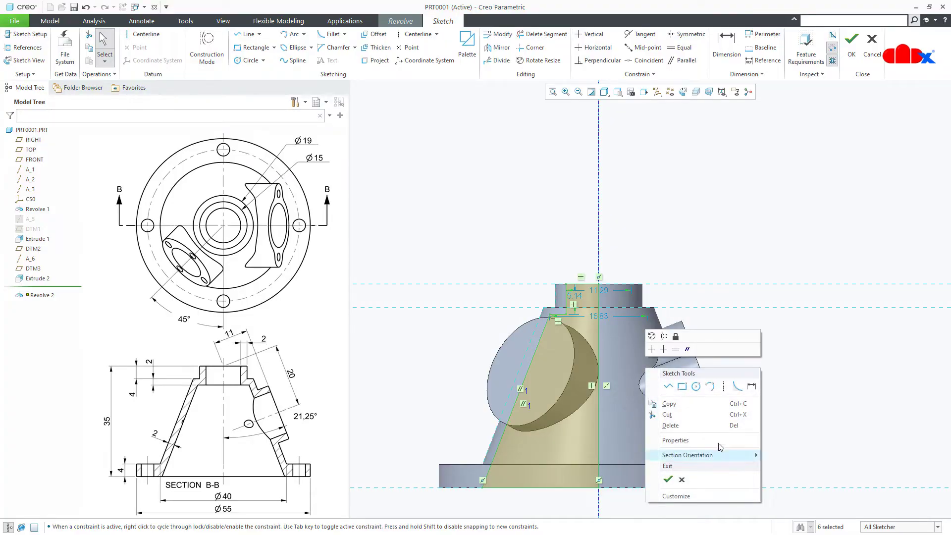
pyautogui.click(755, 386)
pyautogui.scroll(5, 562, 298)
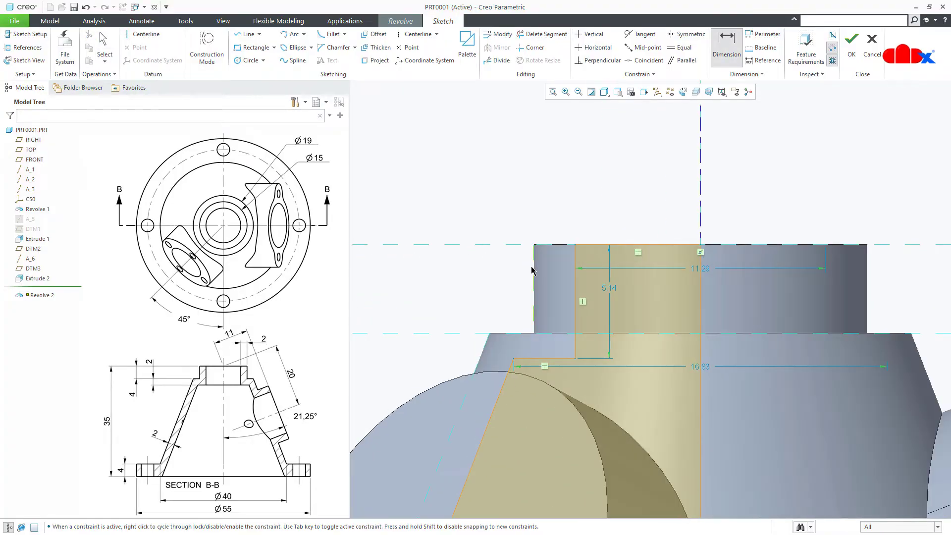
pyautogui.click(574, 281)
pyautogui.click(535, 277)
pyautogui.middleClick(556, 223)
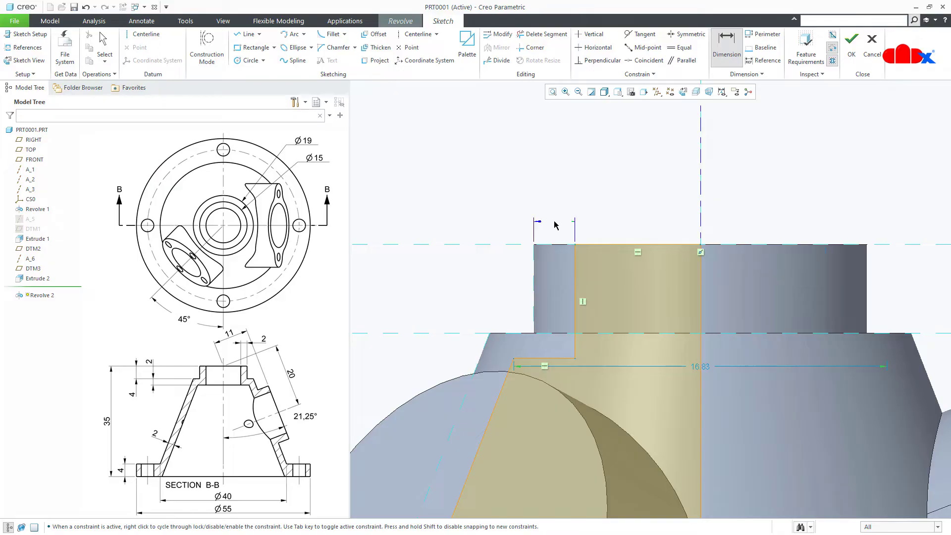
pyautogui.write('2')
pyautogui.press('Return')
pyautogui.middleClick(546, 351)
pyautogui.write('2')
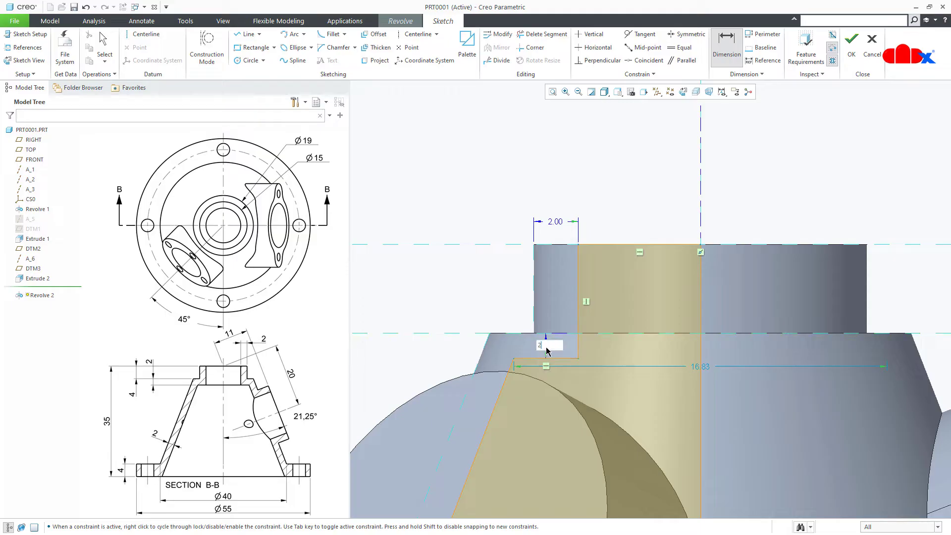
pyautogui.press('Return')
# Dimension the sloped profile line 2 mm from the cone's outer silhouette
pyautogui.scroll(-2, 546, 352)
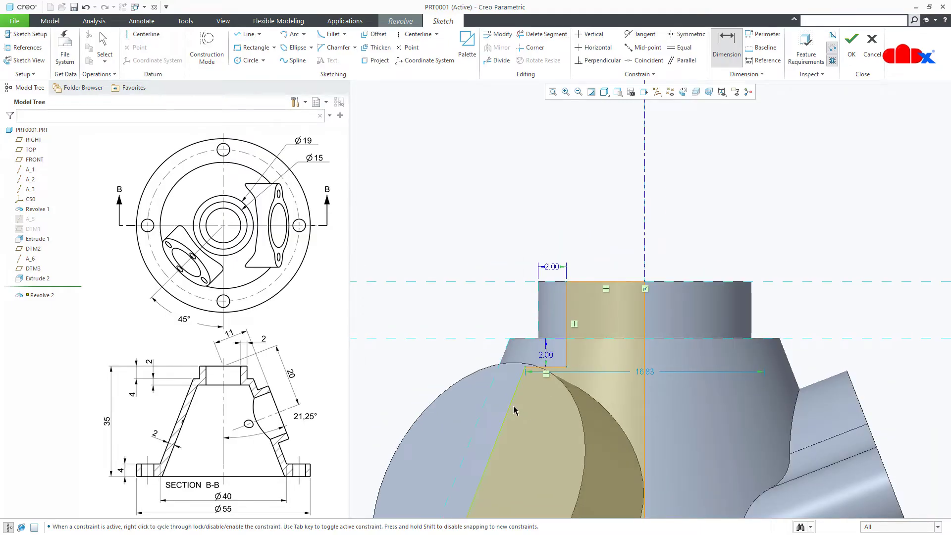
pyautogui.middleClick(492, 404)
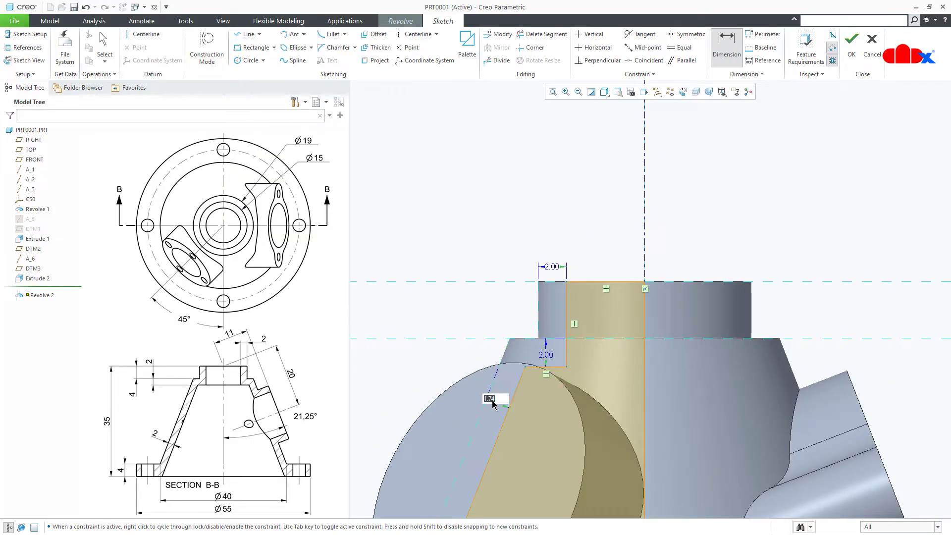
pyautogui.write('2')
pyautogui.press('Return')
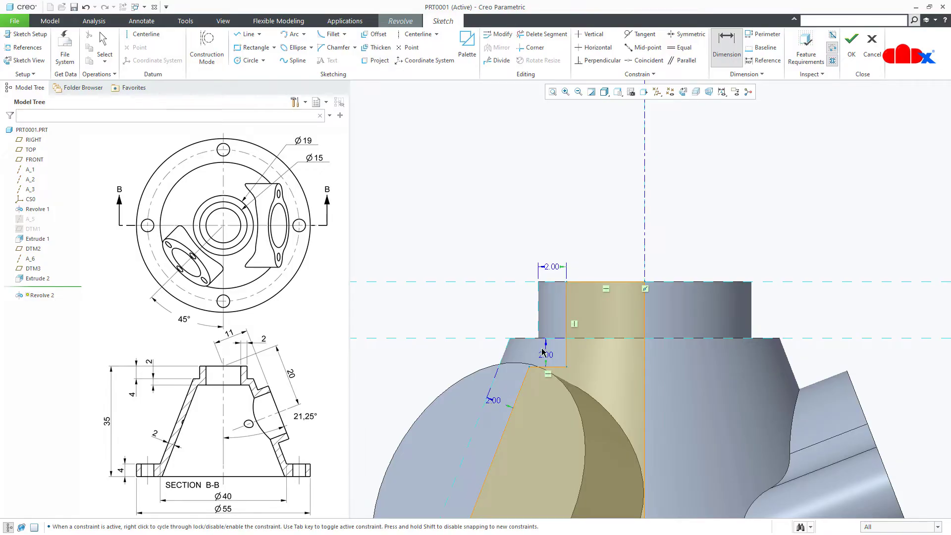
pyautogui.scroll(5, 543, 353)
pyautogui.scroll(-3, 556, 435)
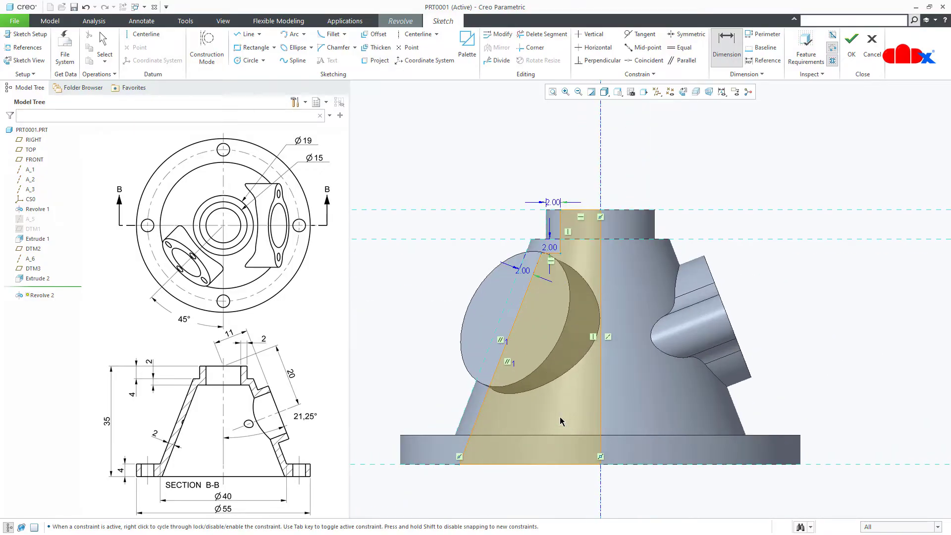
pyautogui.middleClick(560, 418)
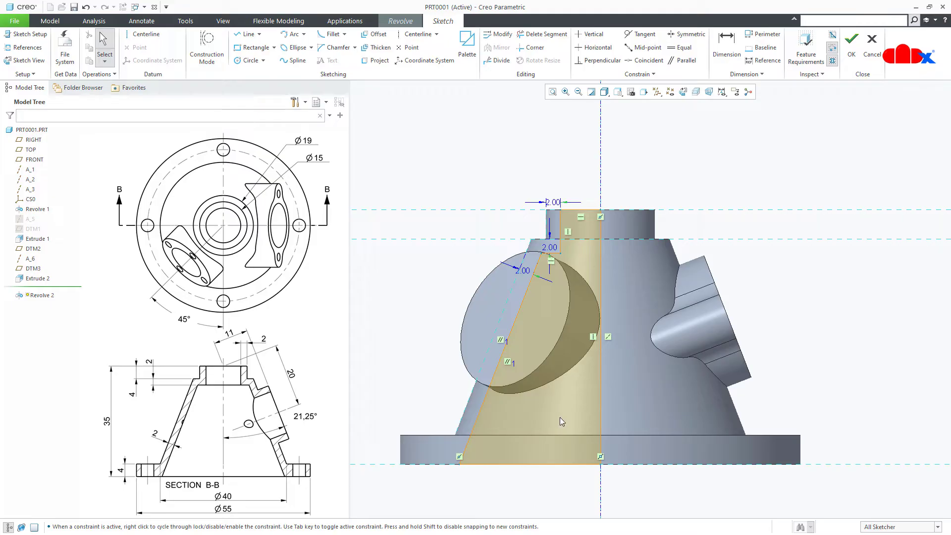
# Finish the sketch, complete the revolve as a cut that hollows the housing, and return to the default orientation
pyautogui.rightClick(560, 417)
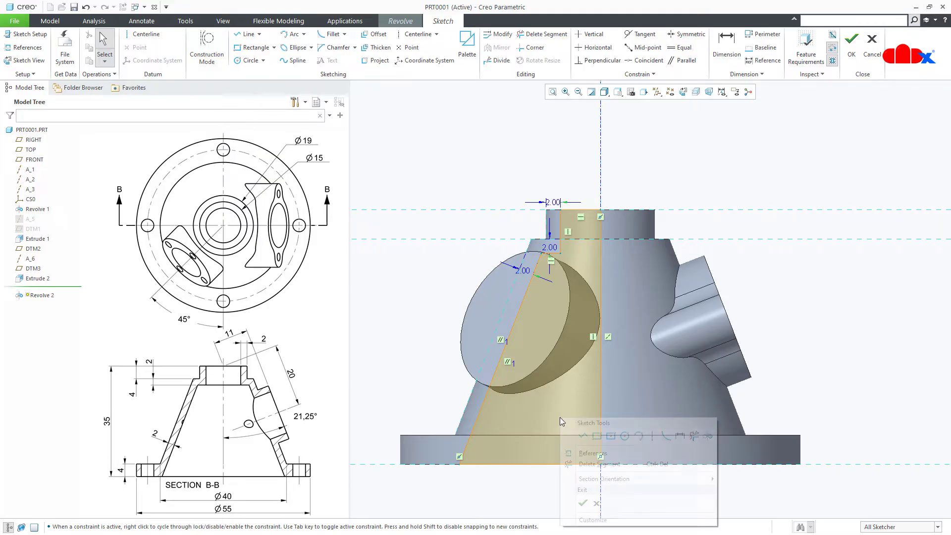
pyautogui.click(586, 505)
pyautogui.moveTo(635, 352); pyautogui.dragTo(638, 387, button='middle')
pyautogui.middleClick(637, 390)
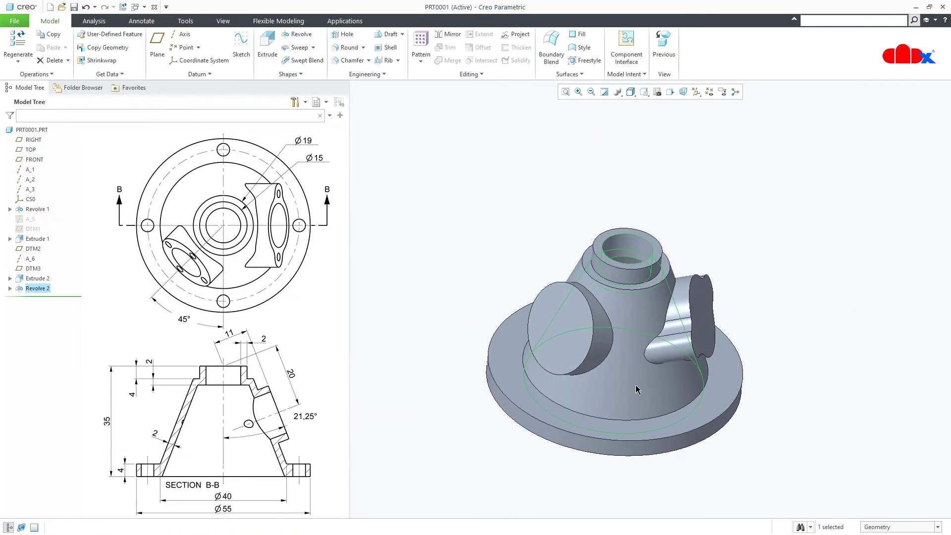
pyautogui.hotkey('ctrl', 'd')
pyautogui.click(637, 445)
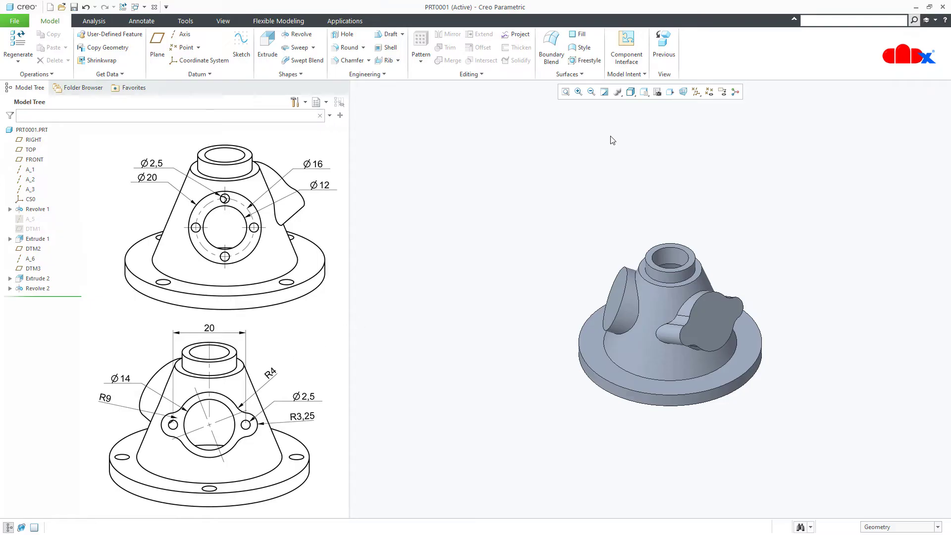
# Turn on axis display in the model and orient the view towards the lobed side flange
pyautogui.click(696, 92)
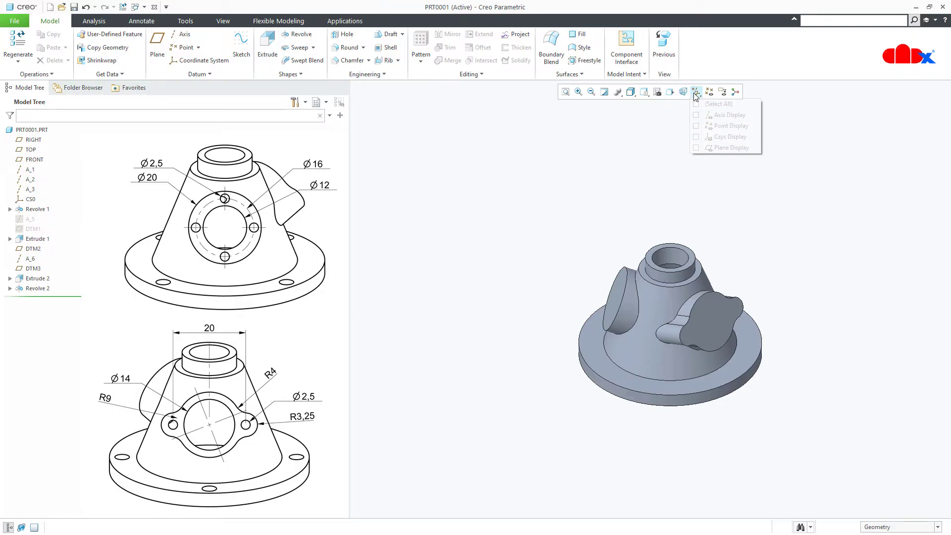
pyautogui.click(726, 115)
pyautogui.scroll(-3, 677, 336)
pyautogui.moveTo(678, 336)
pyautogui.mouseDown(button='middle')
pyautogui.moveTo(628, 321)
pyautogui.moveTo(670, 333)
pyautogui.mouseUp(button='middle')
pyautogui.click(721, 311)
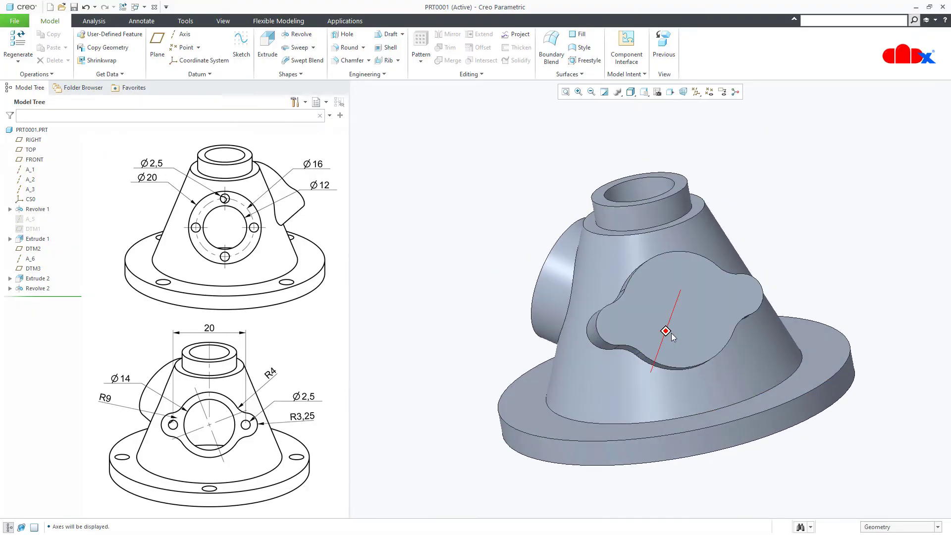
# Edit the definition of the lobed flange's extrusion, Extrude 1, and open its section sketch
pyautogui.click(28, 240)
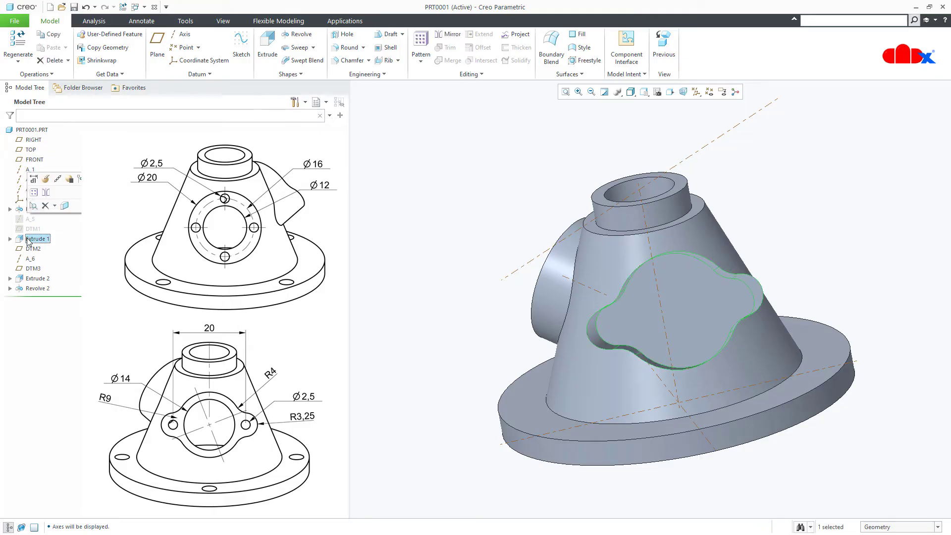
pyautogui.click(46, 179)
pyautogui.rightClick(463, 285)
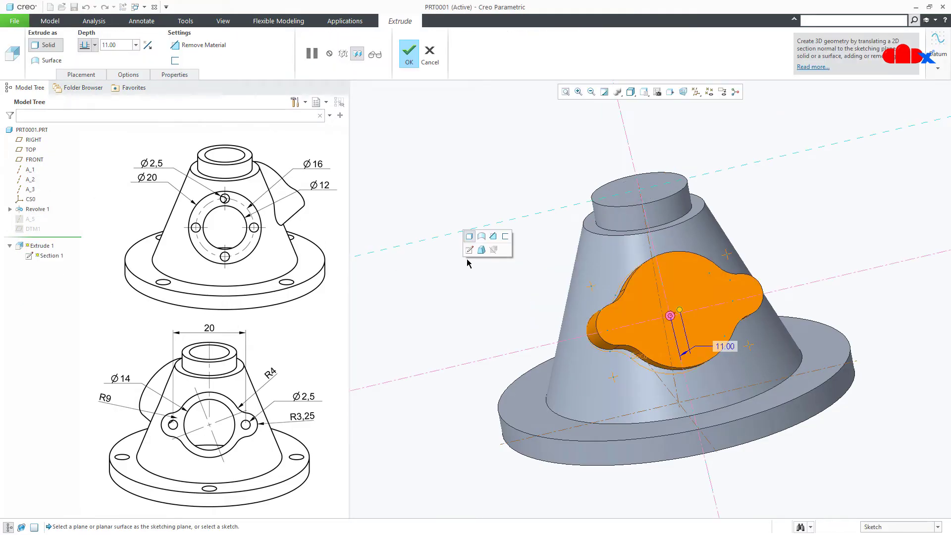
pyautogui.click(468, 254)
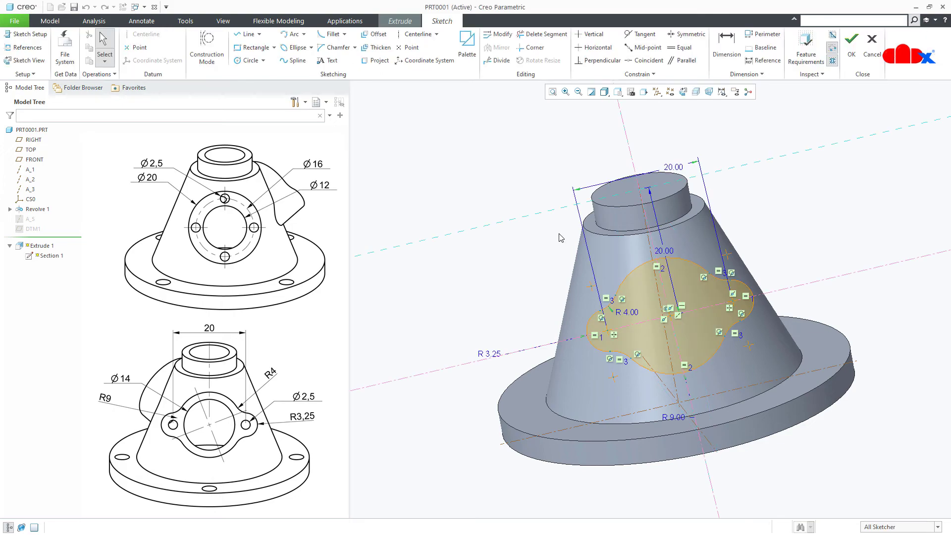
# Orient the flange sketch to the 2D view and hide the constraint symbols
pyautogui.click(683, 92)
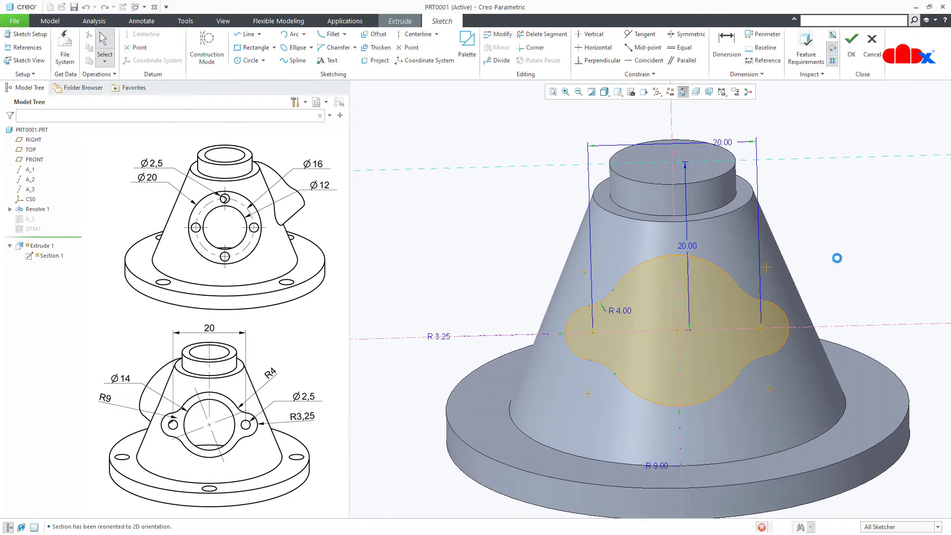
pyautogui.click(721, 92)
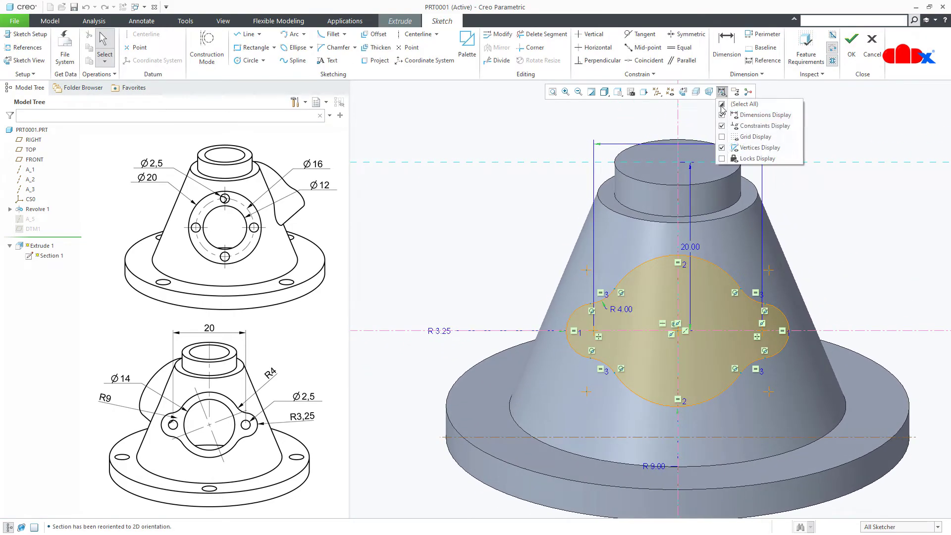
pyautogui.click(748, 125)
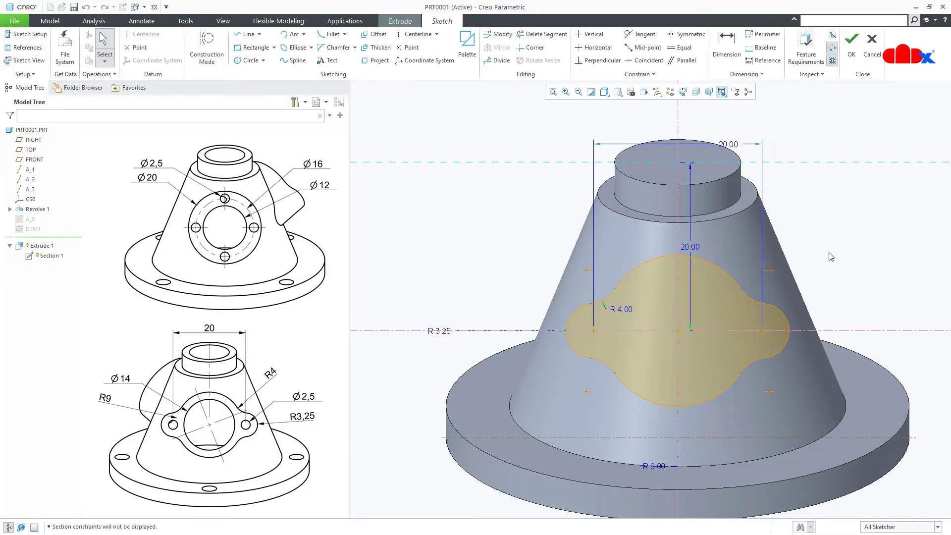
# Add datum points at the centre and both lobe centres of the flange sketch, then finish the sketch and the extrusion
pyautogui.click(144, 49)
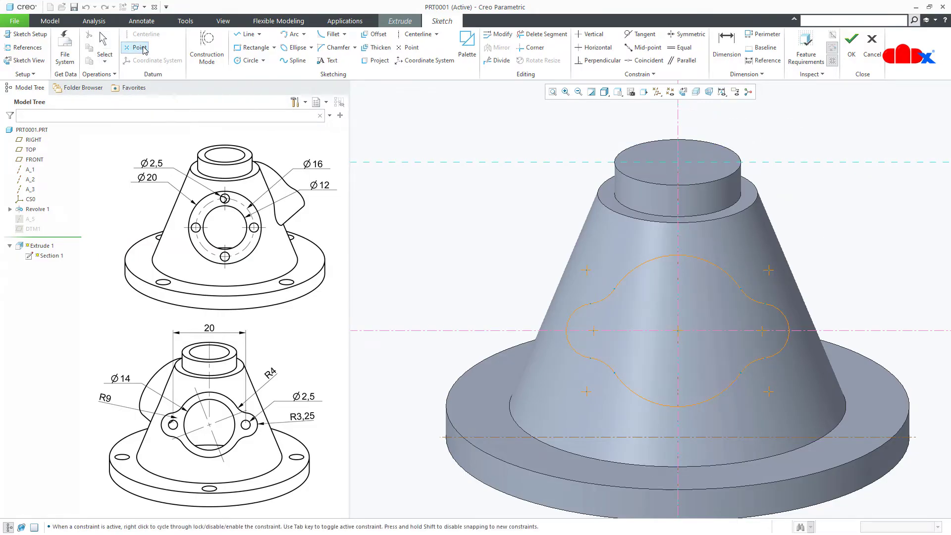
pyautogui.click(604, 336)
pyautogui.click(751, 339)
pyautogui.middleClick(743, 342)
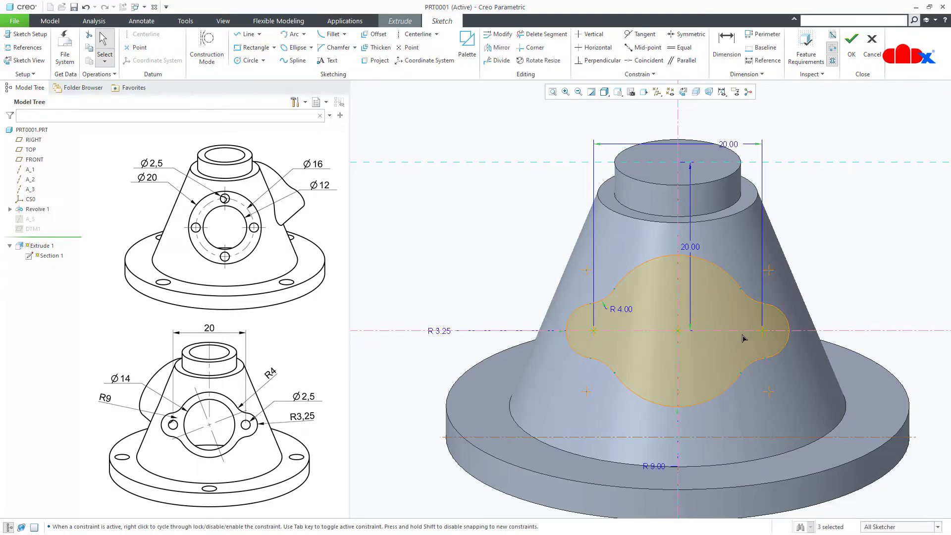
pyautogui.rightClick(742, 338)
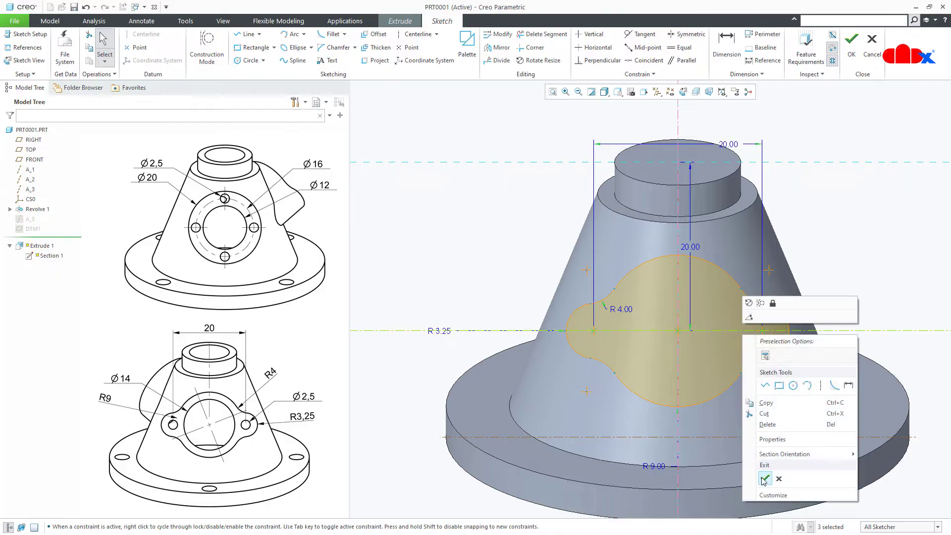
pyautogui.click(764, 482)
pyautogui.middleClick(724, 416)
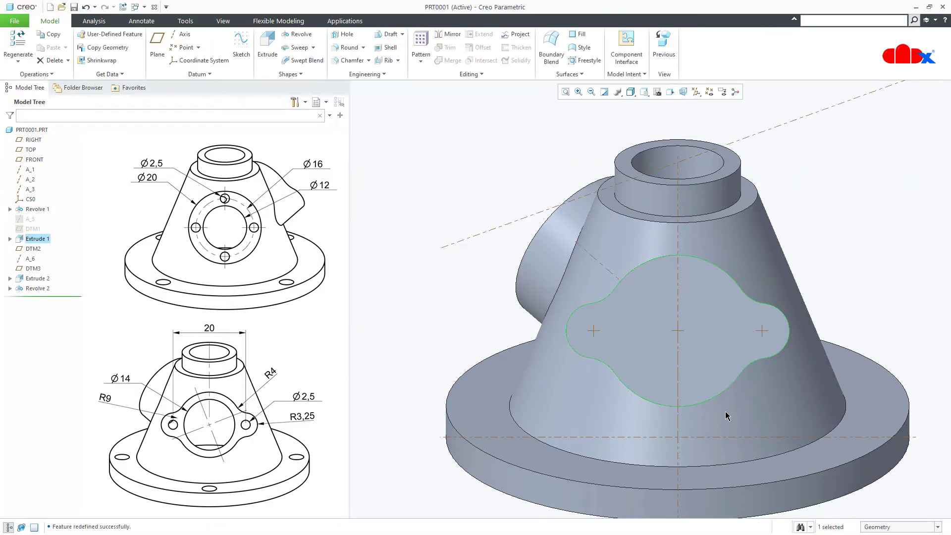
# Place a hole on the lobed flange's face, coaxial with the flange's central axis
pyautogui.moveTo(714, 412); pyautogui.dragTo(730, 438, button='middle')
pyautogui.click(610, 358)
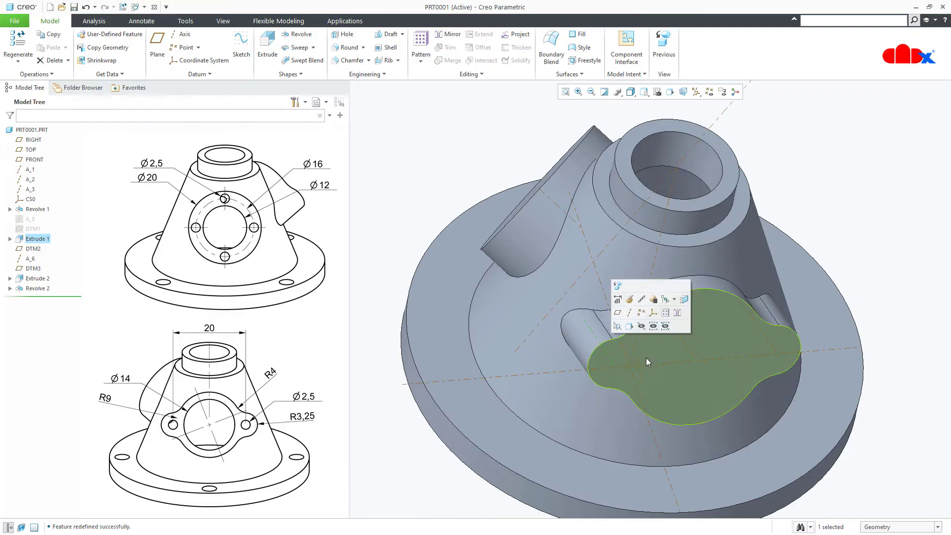
pyautogui.click(684, 345)
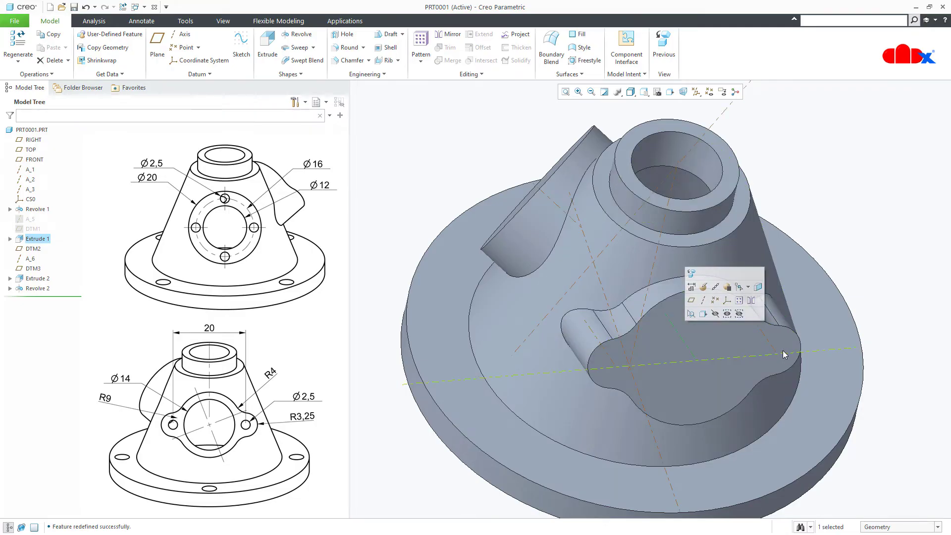
pyautogui.moveTo(713, 412); pyautogui.dragTo(705, 405, button='middle')
pyautogui.click(872, 208)
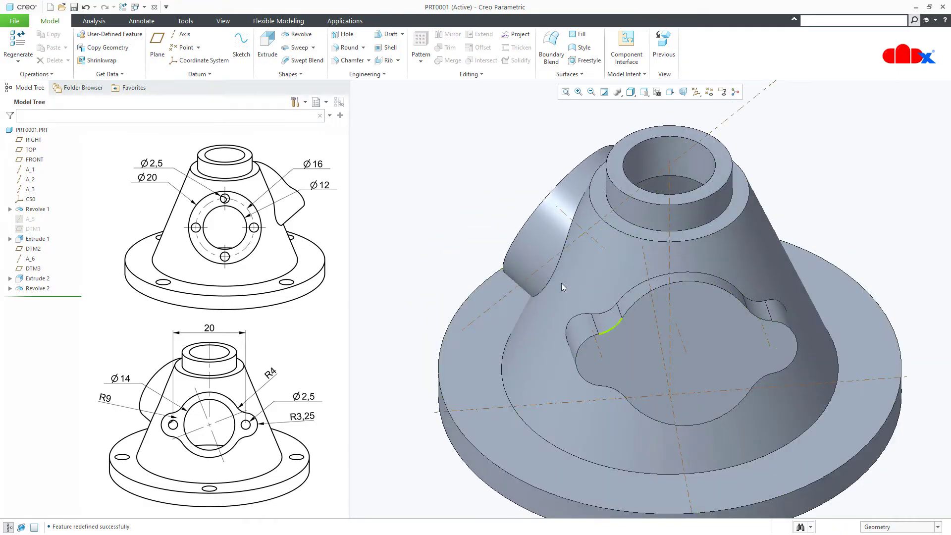
pyautogui.click(345, 35)
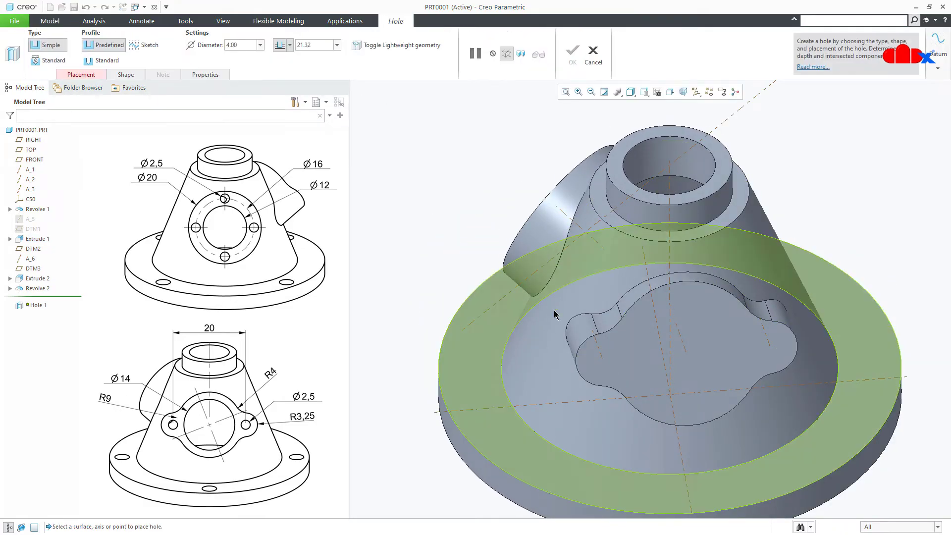
pyautogui.click(708, 360)
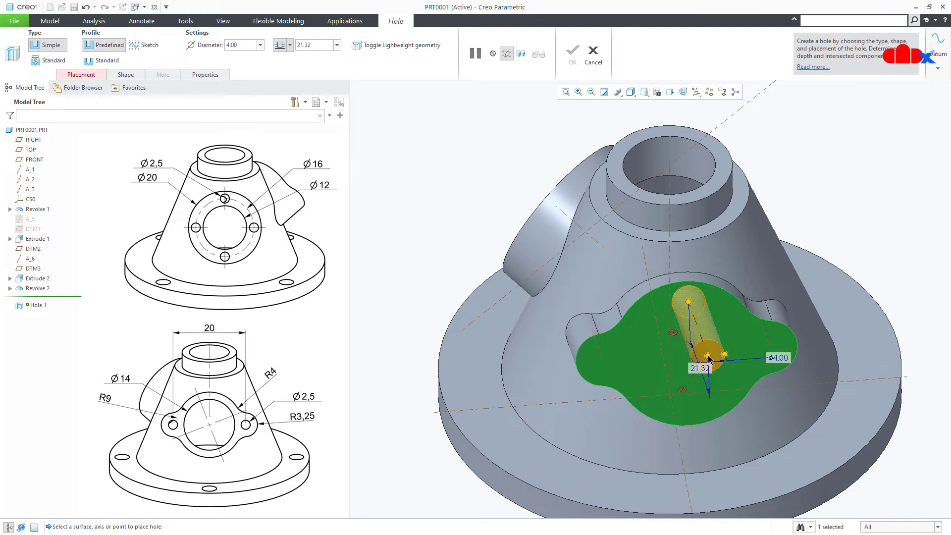
pyautogui.keyDown('ctrl'); pyautogui.click(686, 353); pyautogui.keyUp('ctrl')
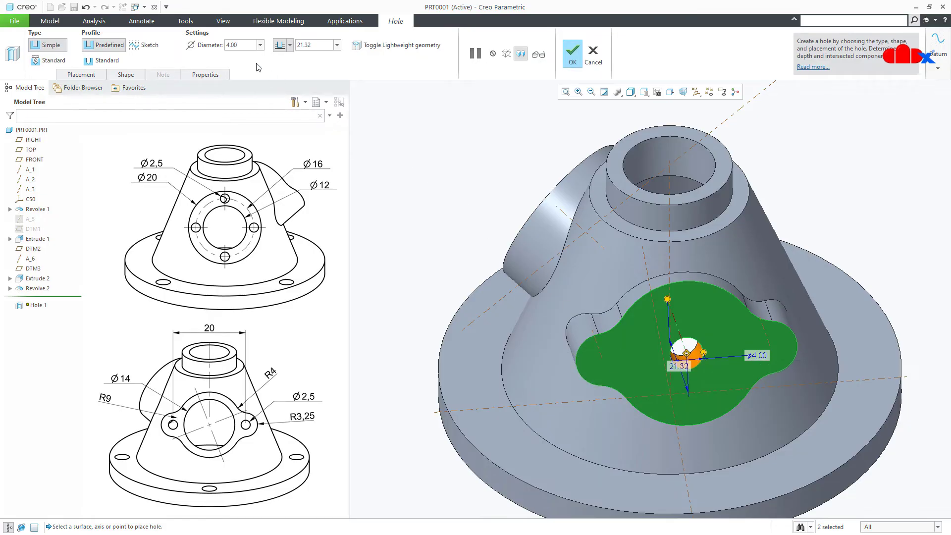
# Set the central hole's diameter to 14, make it cut through the wall instead of to a fixed depth, and complete it
pyautogui.click(246, 45)
pyautogui.write('1')
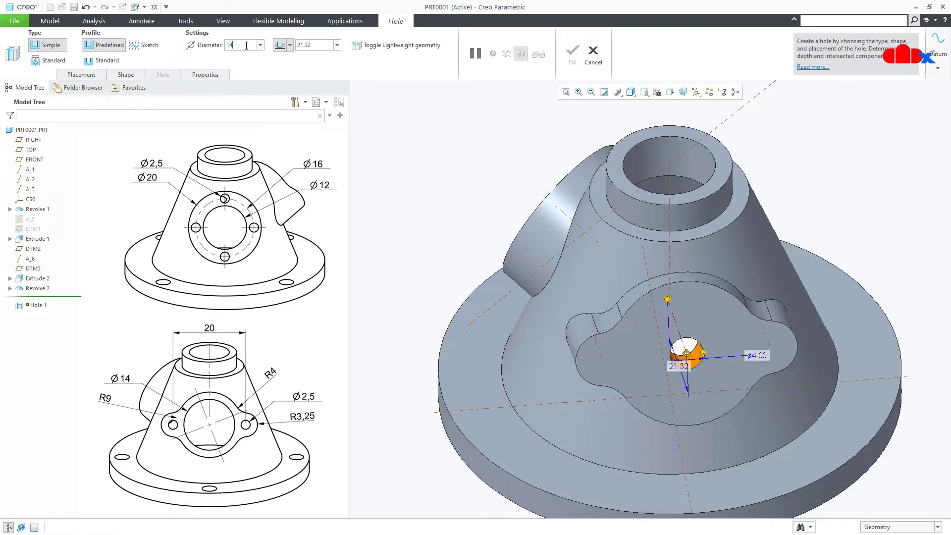
pyautogui.write('4')
pyautogui.press('Return')
pyautogui.click(291, 45)
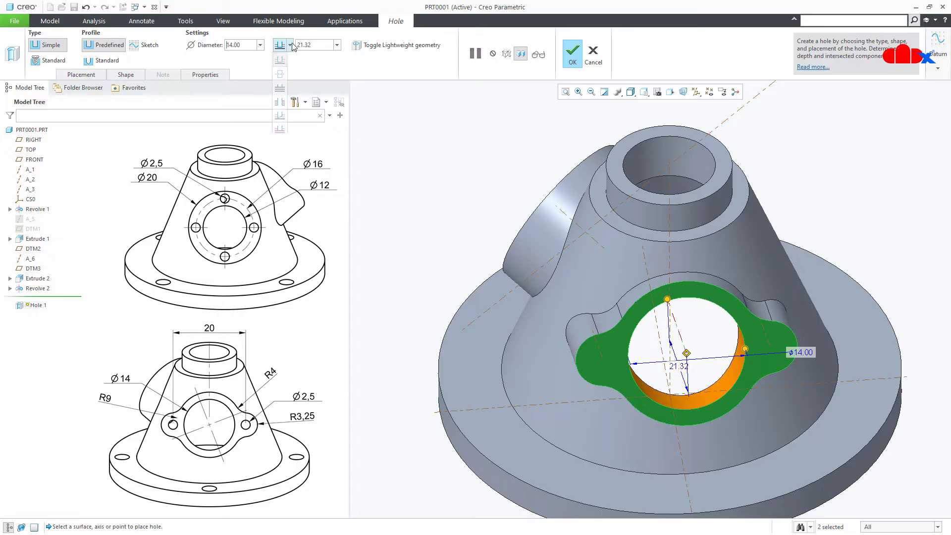
pyautogui.click(283, 91)
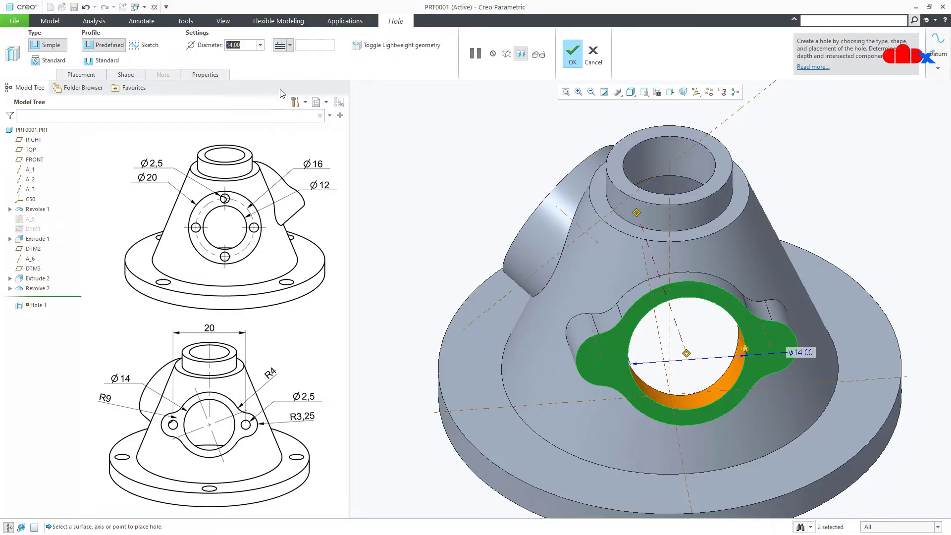
pyautogui.click(570, 59)
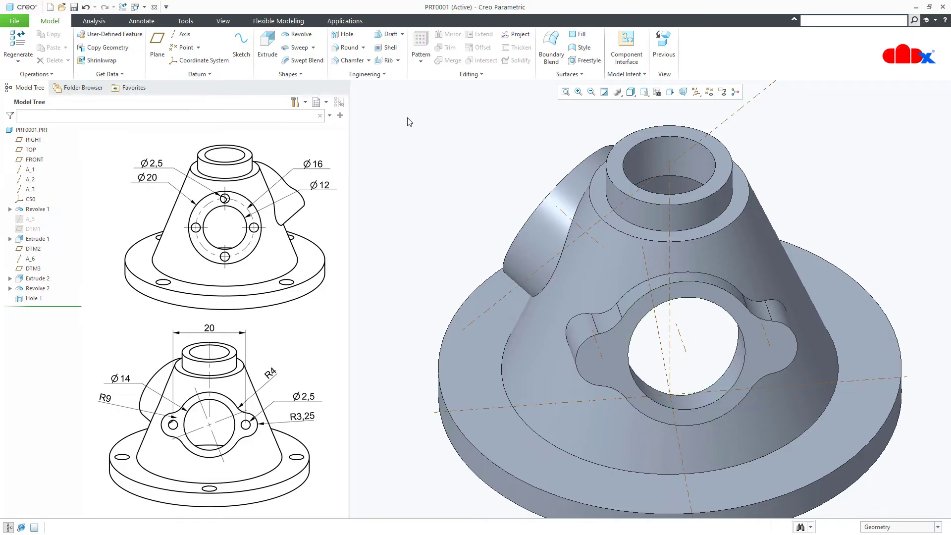
# Create a 2.5 mm diameter hole through the lobed flange, coaxial with the axis of the lobe farther from the round flange
pyautogui.click(346, 34)
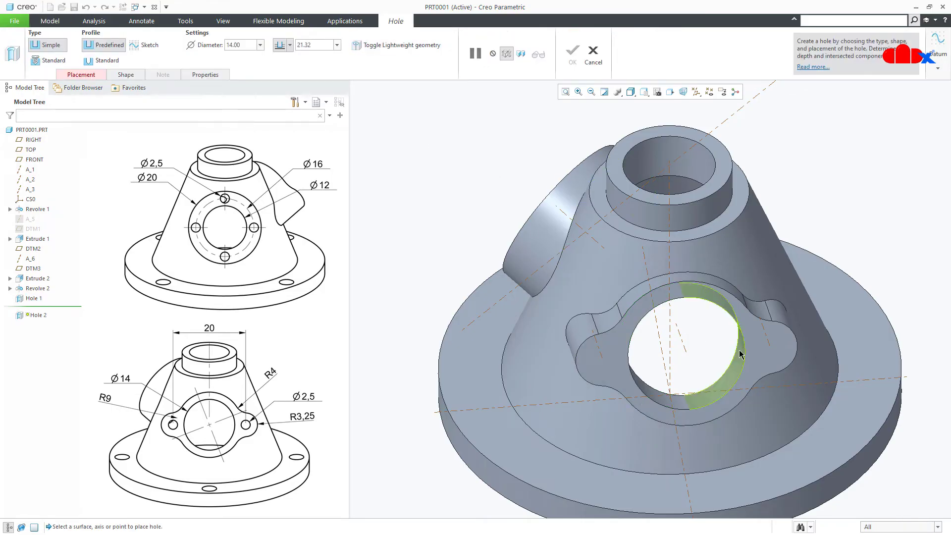
pyautogui.click(760, 352)
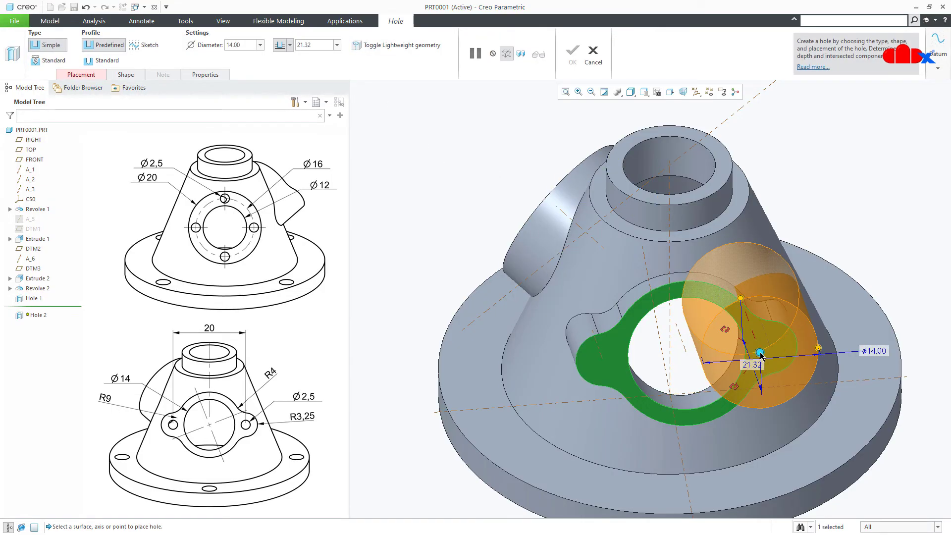
pyautogui.keyDown('ctrl'); pyautogui.click(769, 342); pyautogui.keyUp('ctrl')
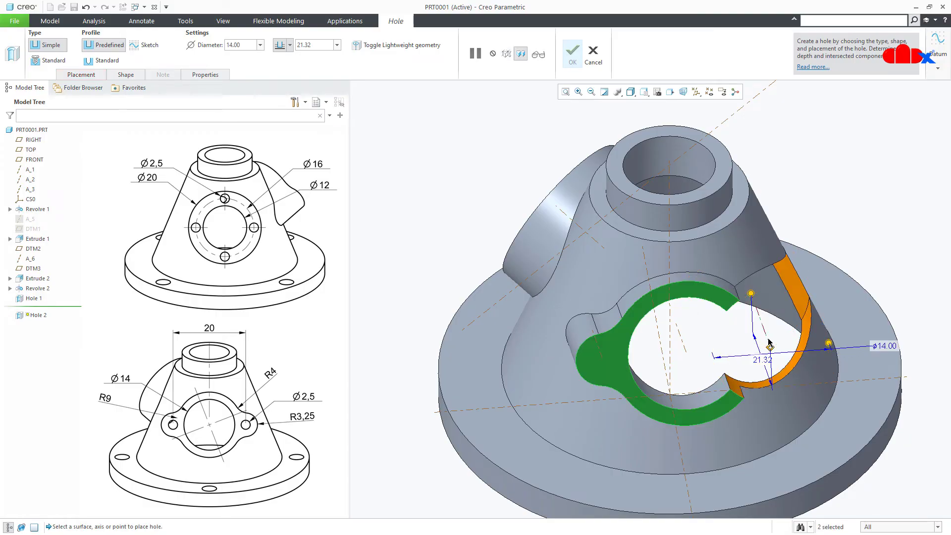
pyautogui.doubleClick(242, 45)
pyautogui.write('2.5')
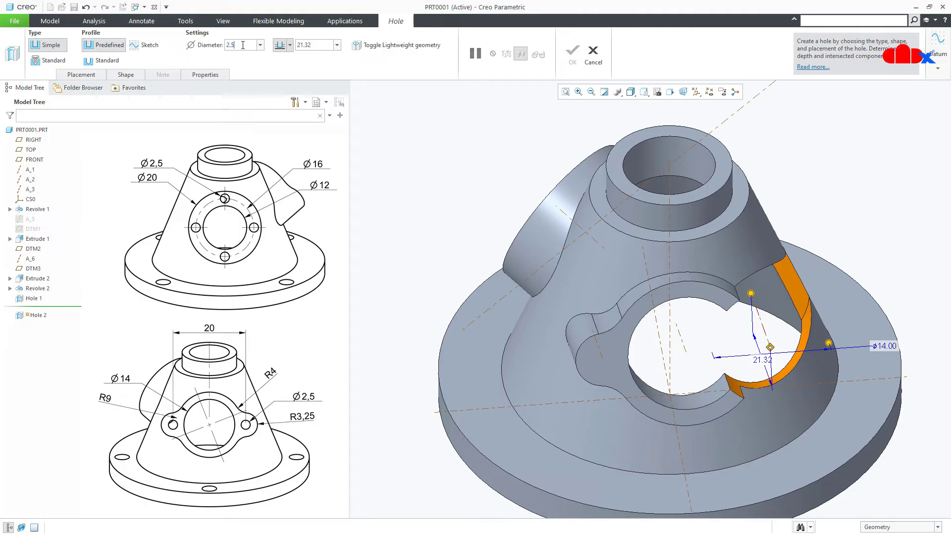
pyautogui.press('Return')
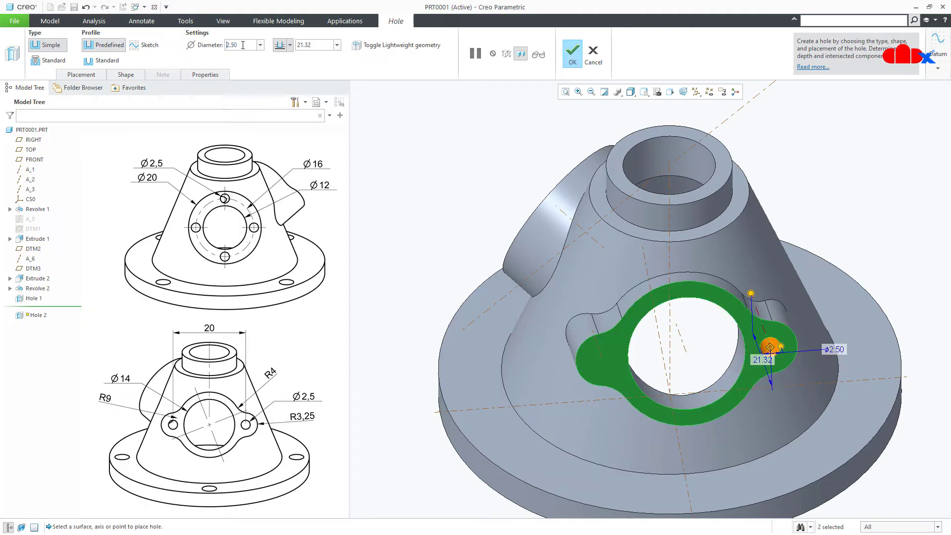
pyautogui.click(290, 45)
pyautogui.click(285, 91)
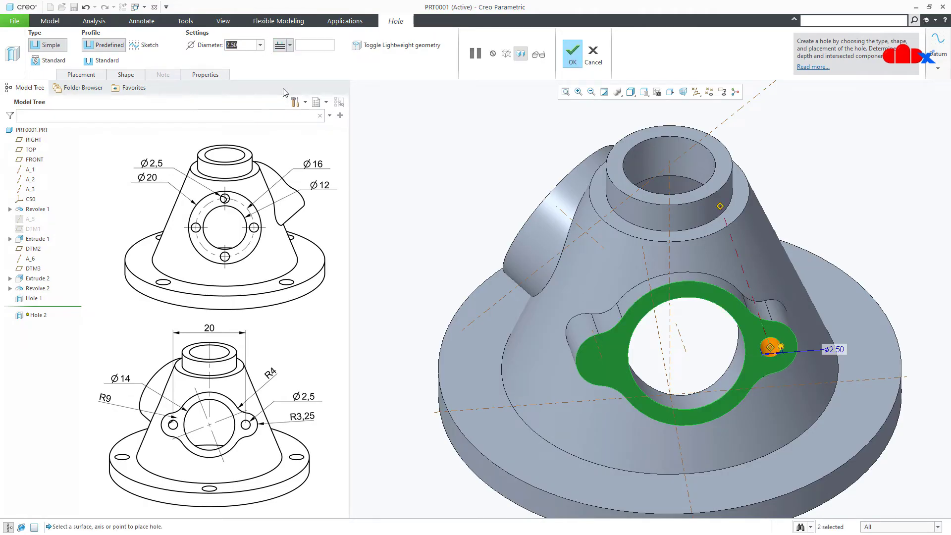
pyautogui.click(572, 54)
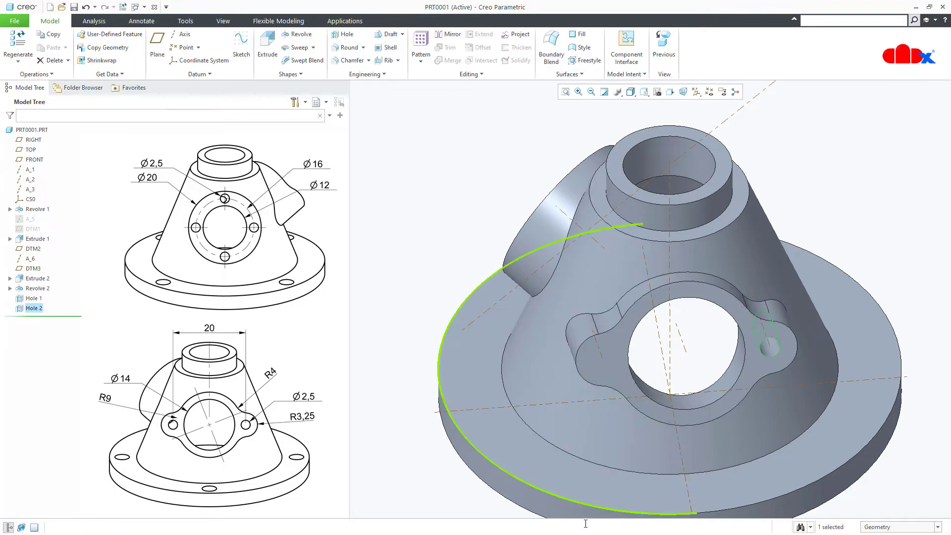
# Mirror the small lobe hole about the FRONT plane, showing the datum planes only for the selection
pyautogui.moveTo(619, 431)
pyautogui.mouseDown(button='middle')
pyautogui.moveTo(609, 403)
pyautogui.moveTo(621, 437)
pyautogui.mouseUp(button='middle')
pyautogui.press('p')
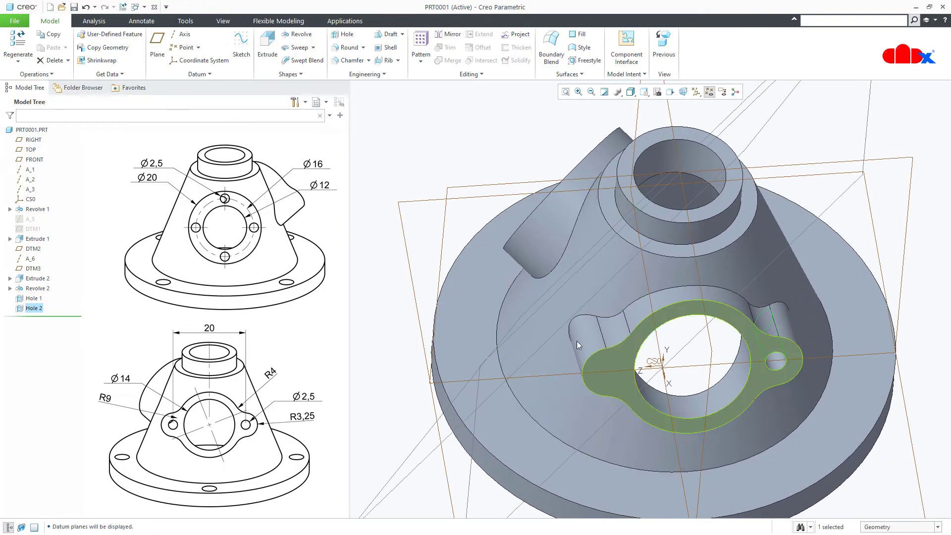
pyautogui.click(447, 36)
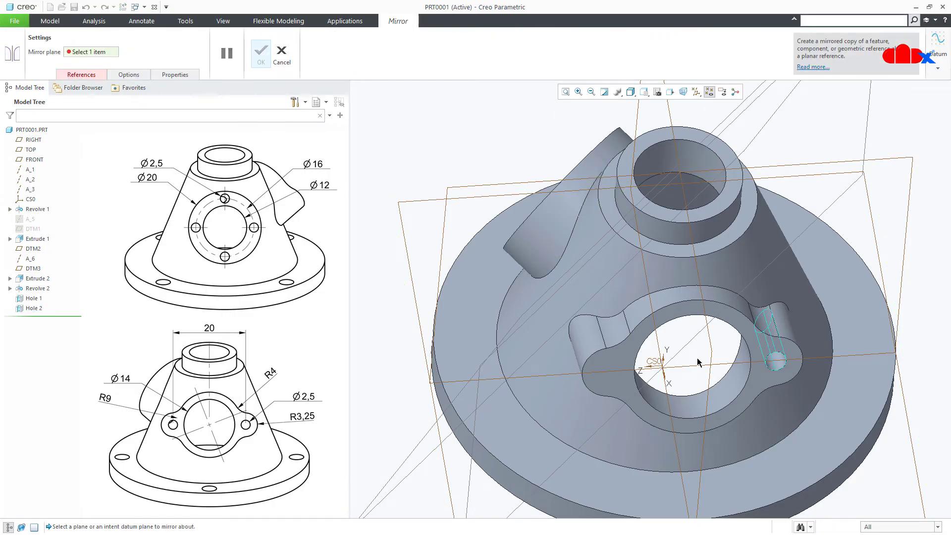
pyautogui.click(714, 357)
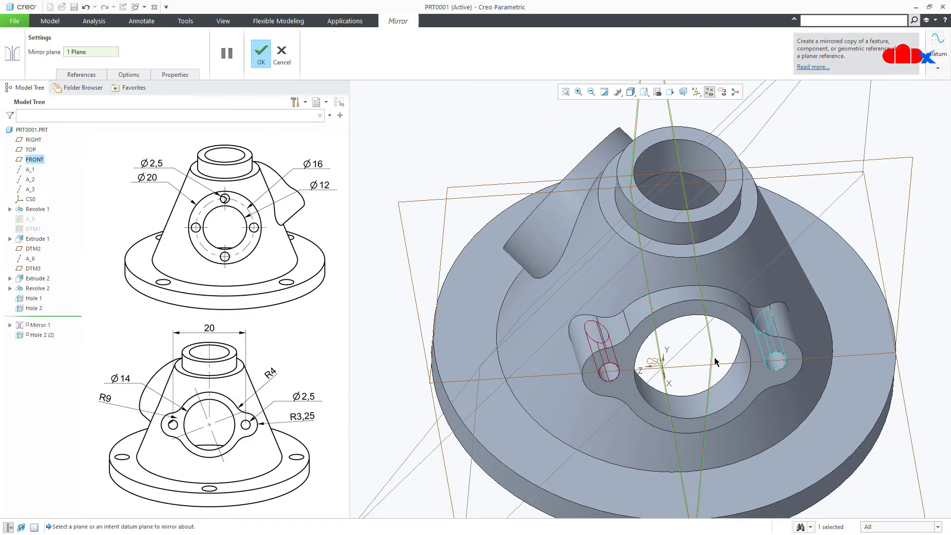
pyautogui.middleClick(714, 358)
pyautogui.click(714, 358)
pyautogui.press('p')
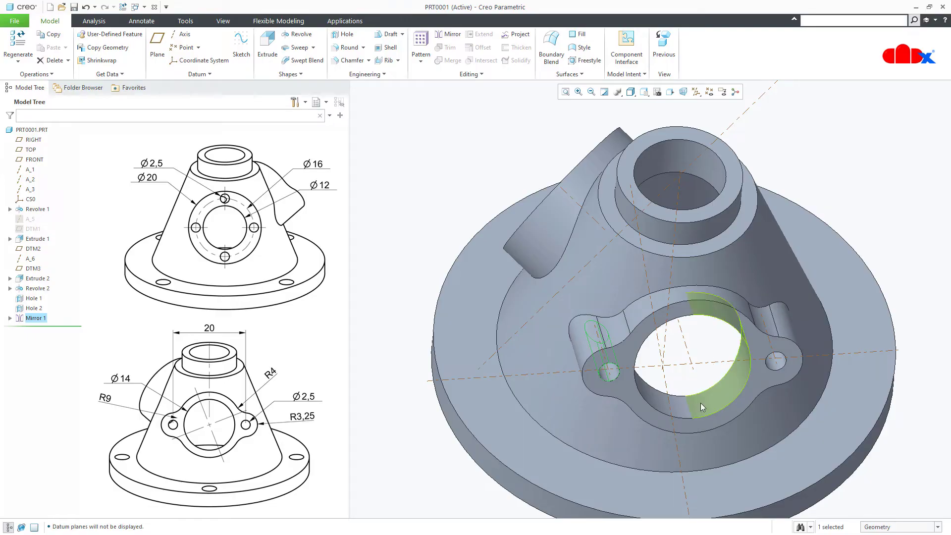
# Place a hole on the round side flange's face, coaxial with that flange's central axis
pyautogui.hotkey('ctrl', 'd')
pyautogui.moveTo(694, 377)
pyautogui.mouseDown(button='middle')
pyautogui.moveTo(746, 344)
pyautogui.moveTo(802, 350)
pyautogui.moveTo(782, 391)
pyautogui.mouseUp(button='middle')
pyautogui.scroll(3, 620, 380)
pyautogui.moveTo(619, 379)
pyautogui.keyDown('ctrl'); pyautogui.mouseDown(button='middle')
pyautogui.moveTo(615, 424)
pyautogui.moveTo(598, 393)
pyautogui.moveTo(578, 394)
pyautogui.mouseUp(button='middle'); pyautogui.keyUp('ctrl')
pyautogui.click(590, 378)
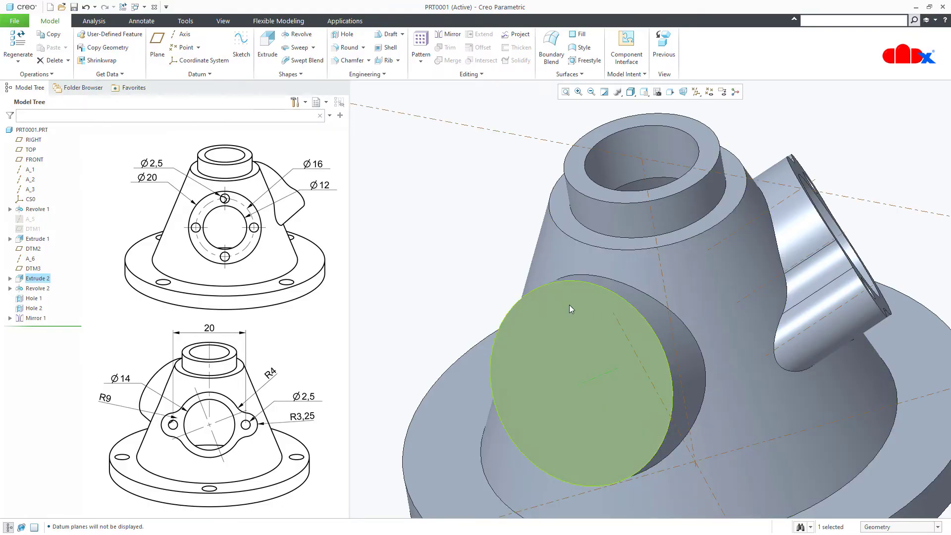
pyautogui.scroll(3, 602, 380)
pyautogui.moveTo(602, 381)
pyautogui.mouseDown(button='middle')
pyautogui.moveTo(614, 397)
pyautogui.moveTo(624, 376)
pyautogui.mouseUp(button='middle')
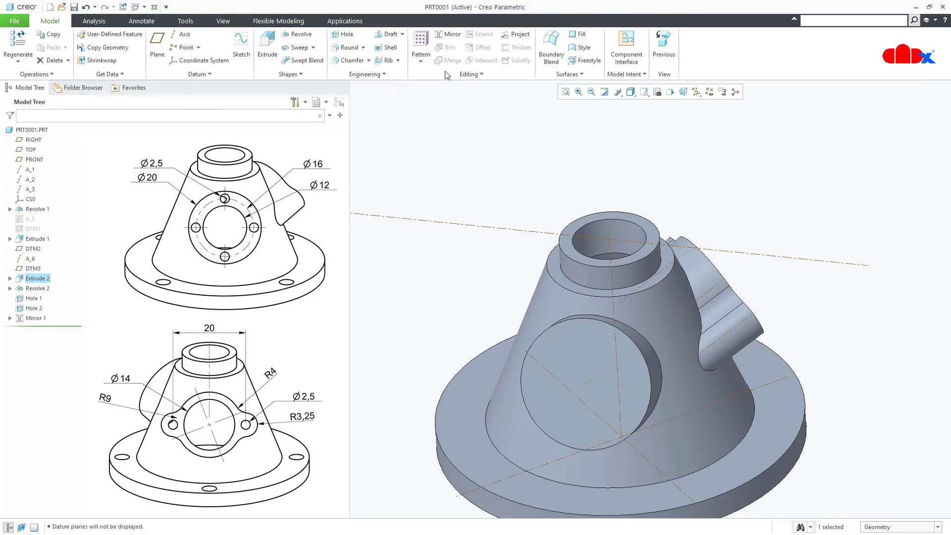
pyautogui.click(346, 34)
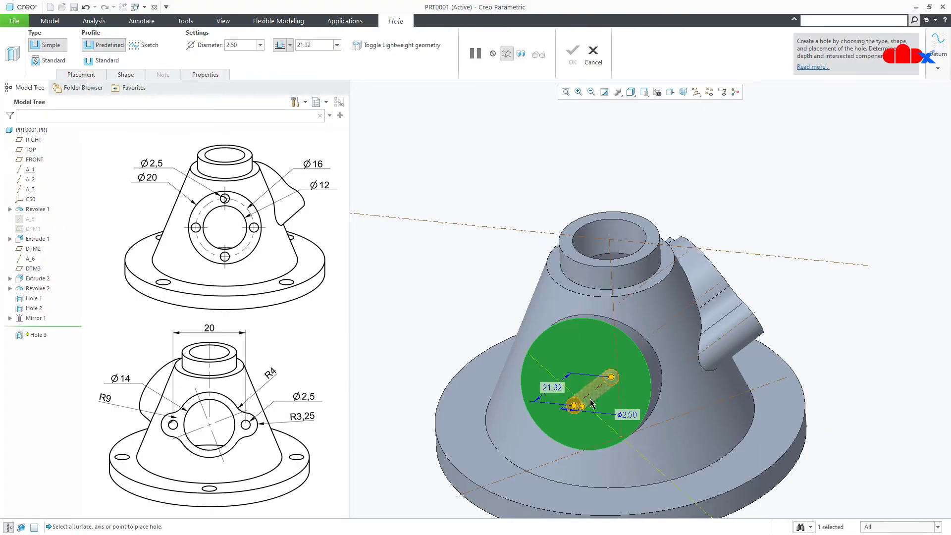
pyautogui.click(589, 388)
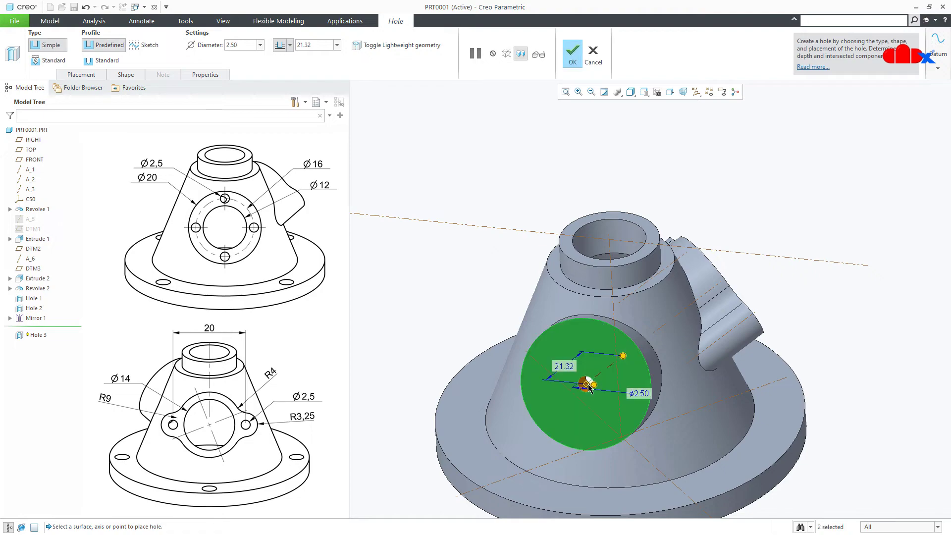
pyautogui.scroll(-3, 577, 394)
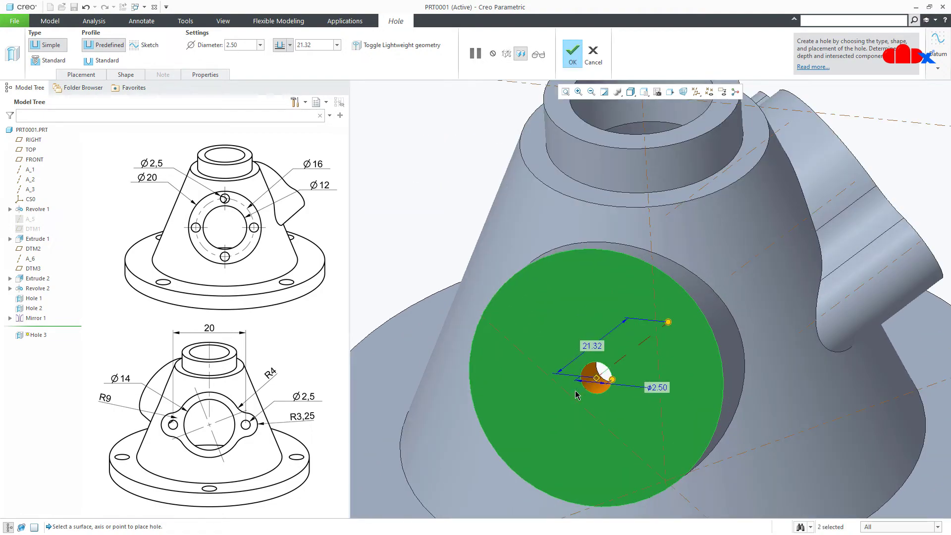
# Set the round flange hole's diameter to 12, make it cut through the wall instead of to a fixed depth, and complete it
pyautogui.click(256, 46)
pyautogui.write('12')
pyautogui.press('Return')
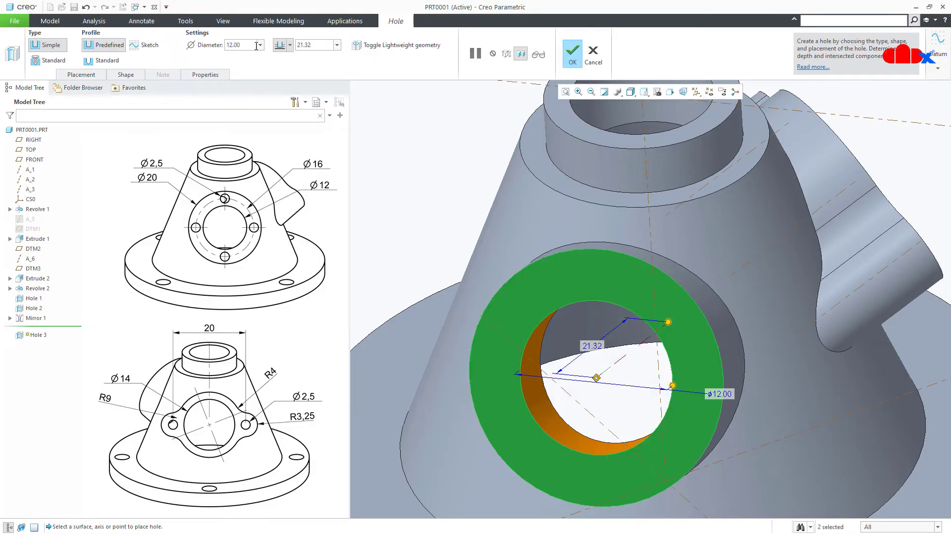
pyautogui.click(290, 45)
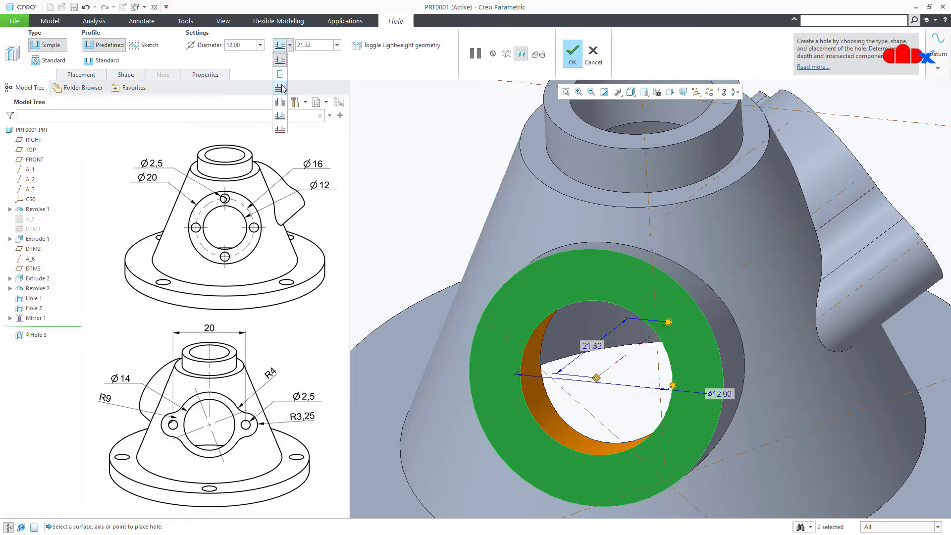
pyautogui.click(280, 87)
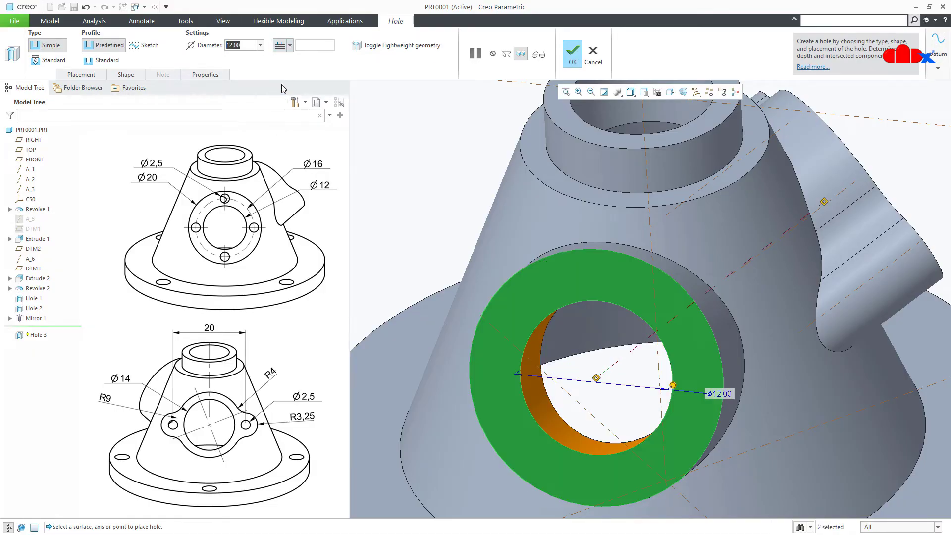
pyautogui.click(572, 56)
pyautogui.scroll(-5, 509, 318)
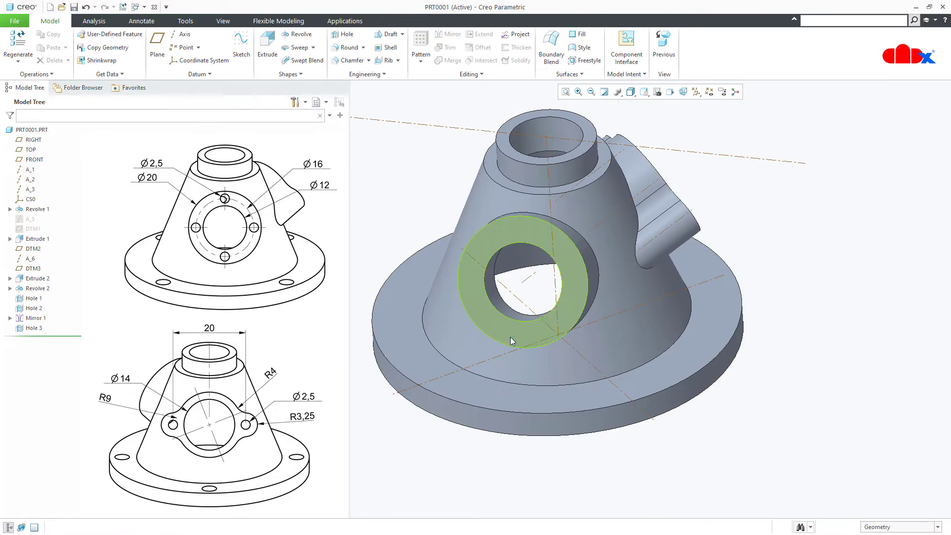
pyautogui.moveTo(509, 318)
pyautogui.mouseDown(button='middle')
pyautogui.moveTo(510, 388)
pyautogui.moveTo(515, 298)
pyautogui.mouseUp(button='middle')
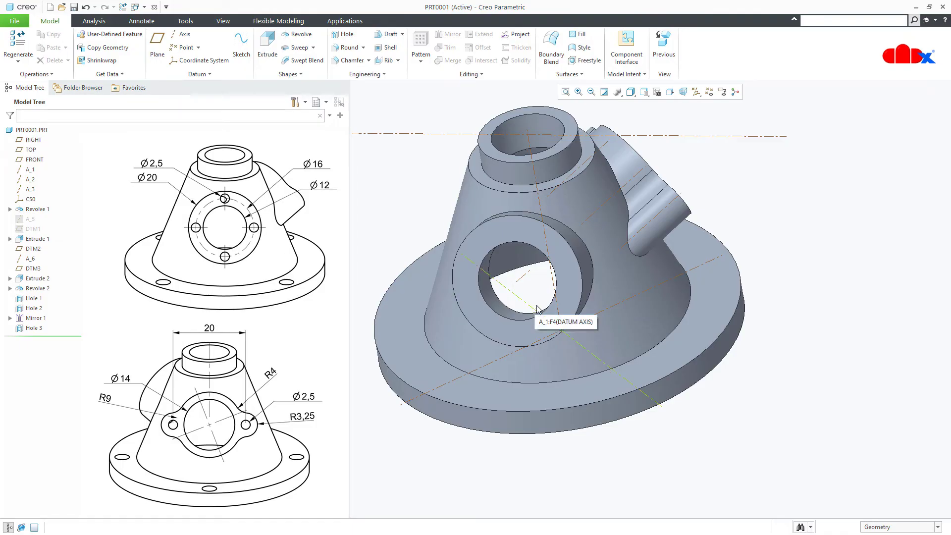
# Redefine the round side flange's extrusion (Extrude 2) and open its section sketch for editing
pyautogui.scroll(4, 574, 309)
pyautogui.moveTo(585, 302); pyautogui.dragTo(587, 303, button='middle')
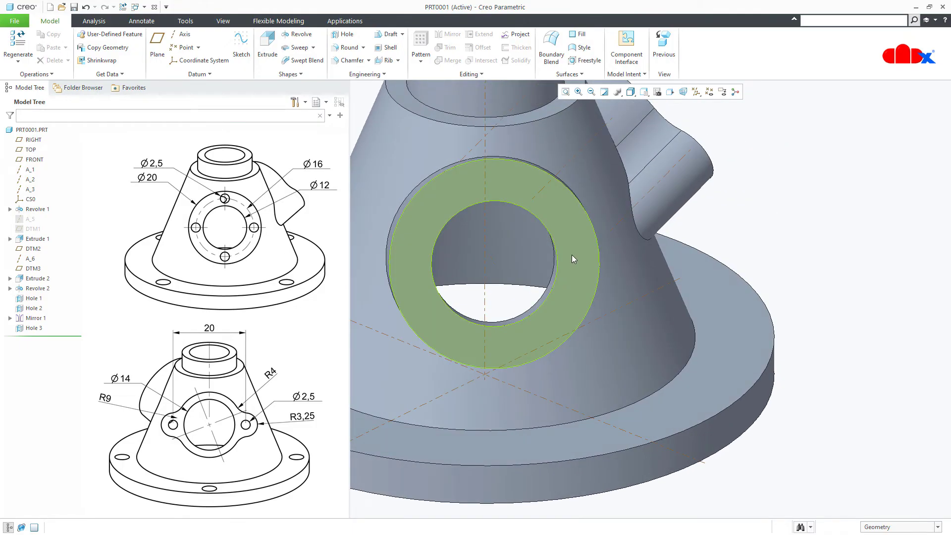
pyautogui.scroll(-4, 578, 258)
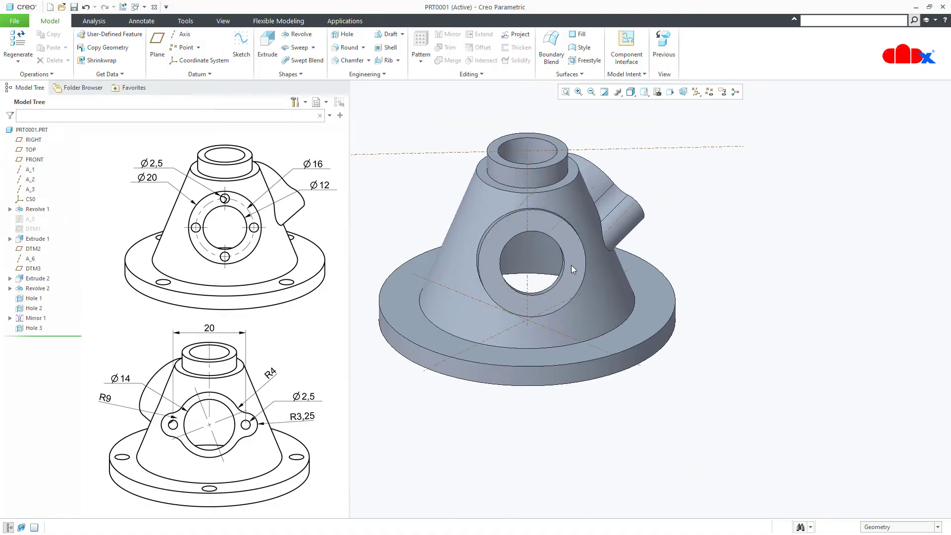
pyautogui.moveTo(571, 266); pyautogui.dragTo(558, 273, button='middle')
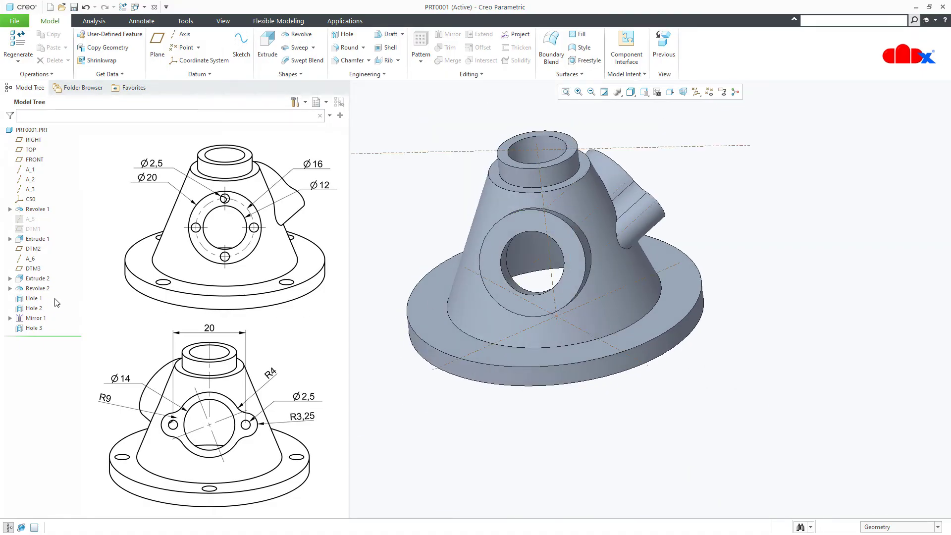
pyautogui.click(43, 278)
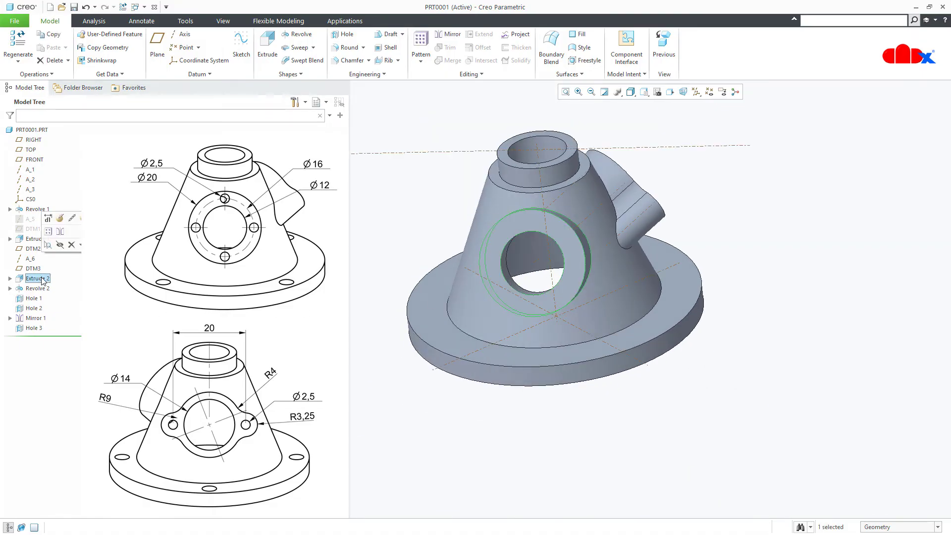
pyautogui.click(61, 222)
pyautogui.rightClick(376, 236)
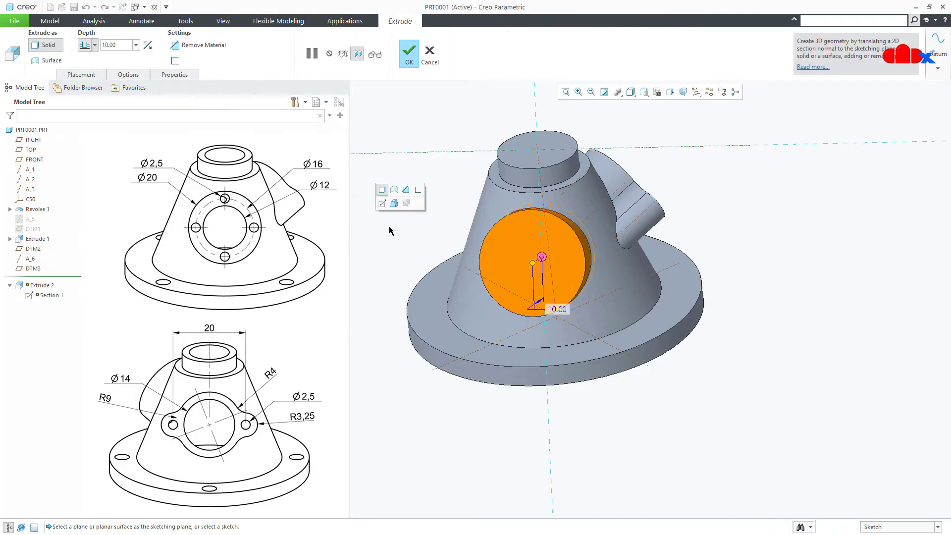
pyautogui.click(387, 203)
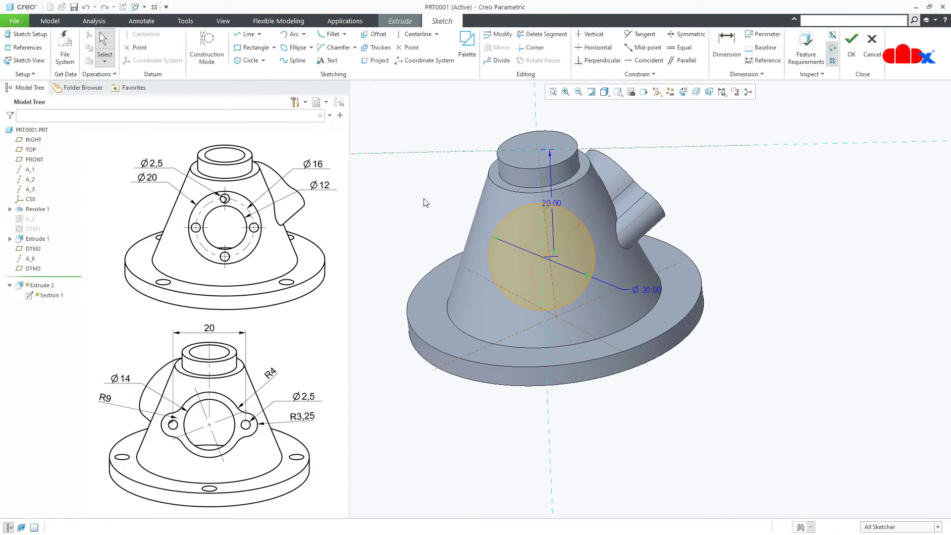
# Add a horizontal centerline through the center of the flange's 20 mm circle
pyautogui.scroll(3, 513, 226)
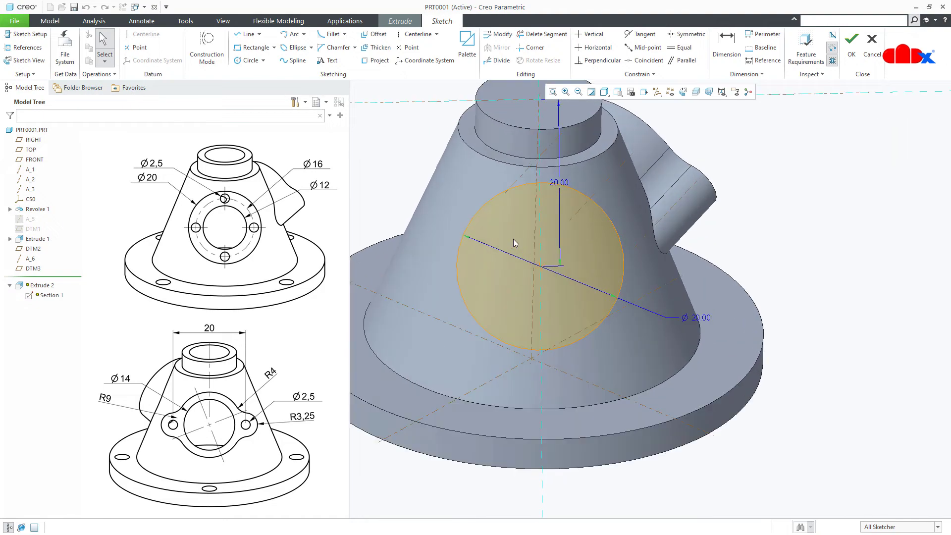
pyautogui.click(644, 92)
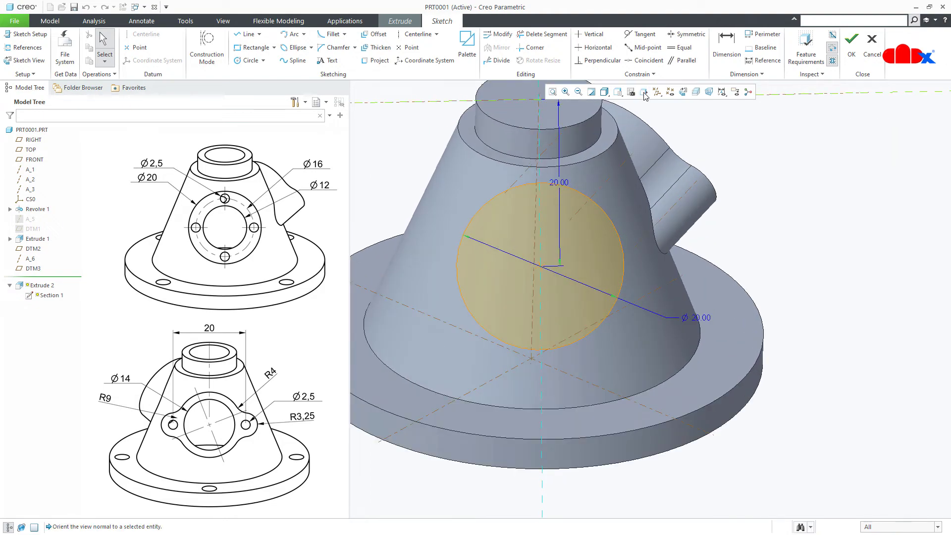
pyautogui.click(32, 269)
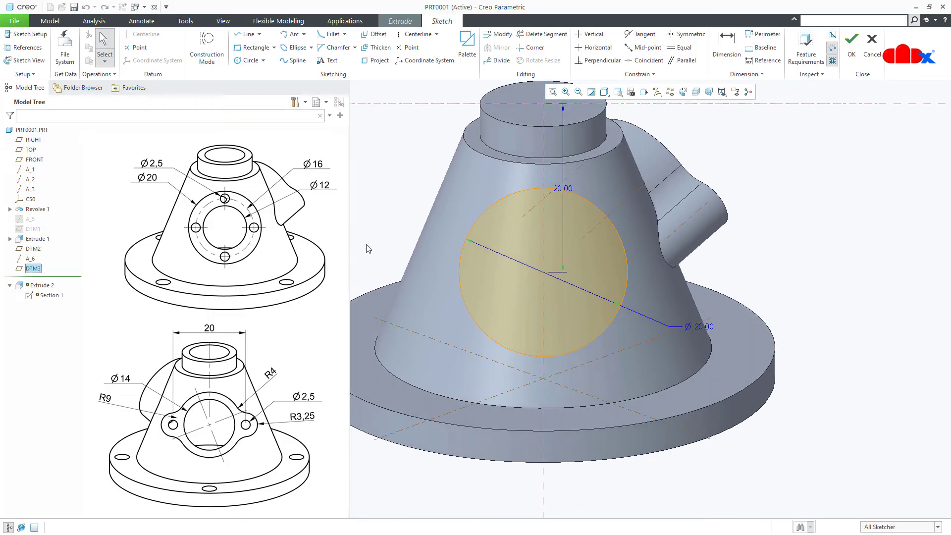
pyautogui.rightClick(374, 231)
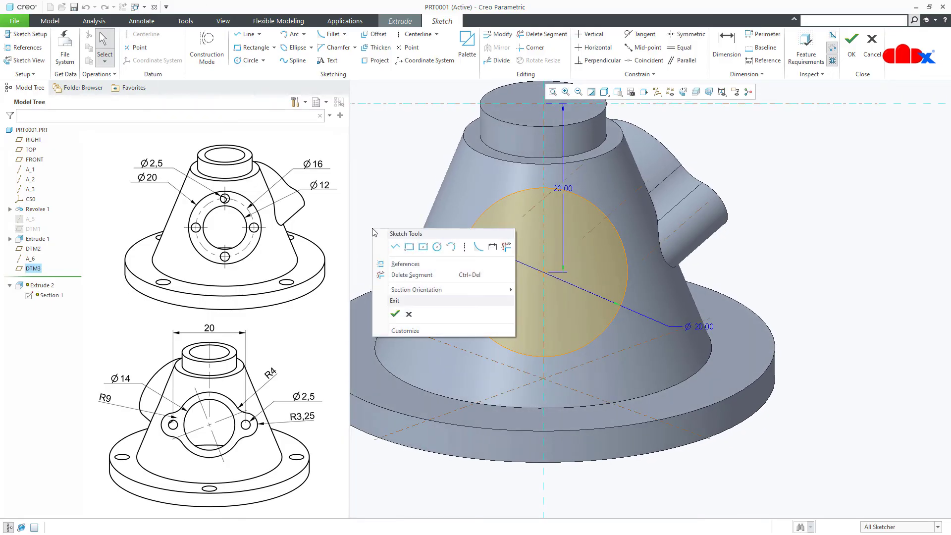
pyautogui.click(465, 247)
pyautogui.click(543, 272)
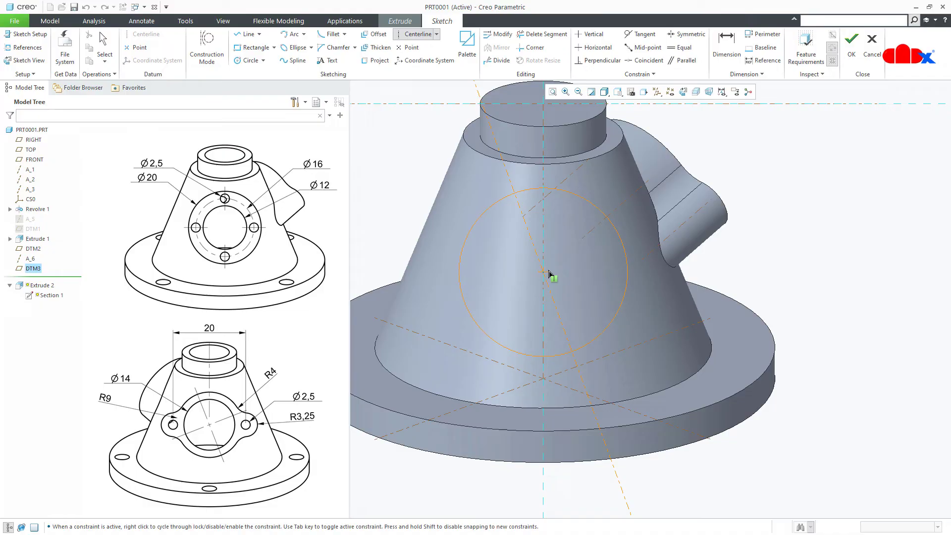
pyautogui.click(608, 274)
pyautogui.middleClick(842, 330)
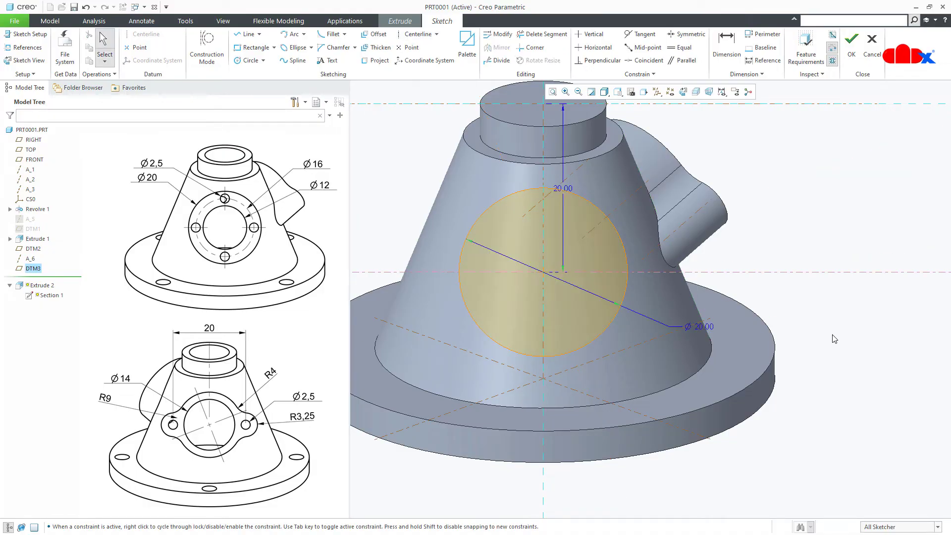
# Sketch a smaller circle inside the flange's 20 mm circle, concentric with it
pyautogui.rightClick(834, 336)
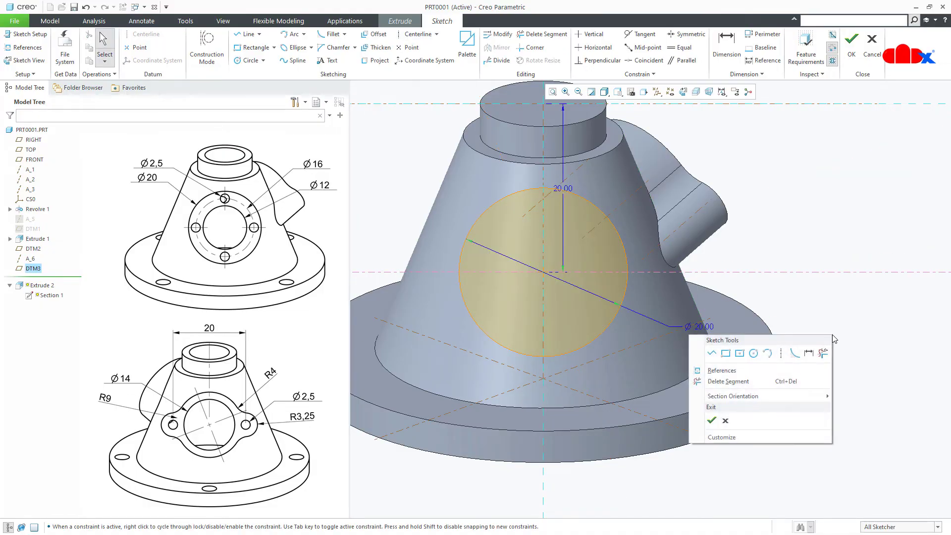
pyautogui.click(753, 353)
pyautogui.click(543, 271)
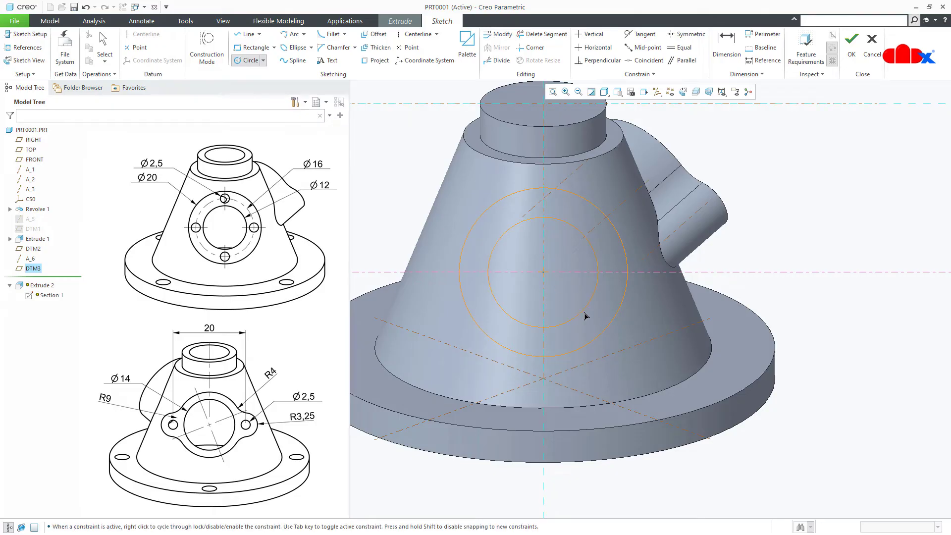
pyautogui.click(591, 316)
pyautogui.middleClick(863, 369)
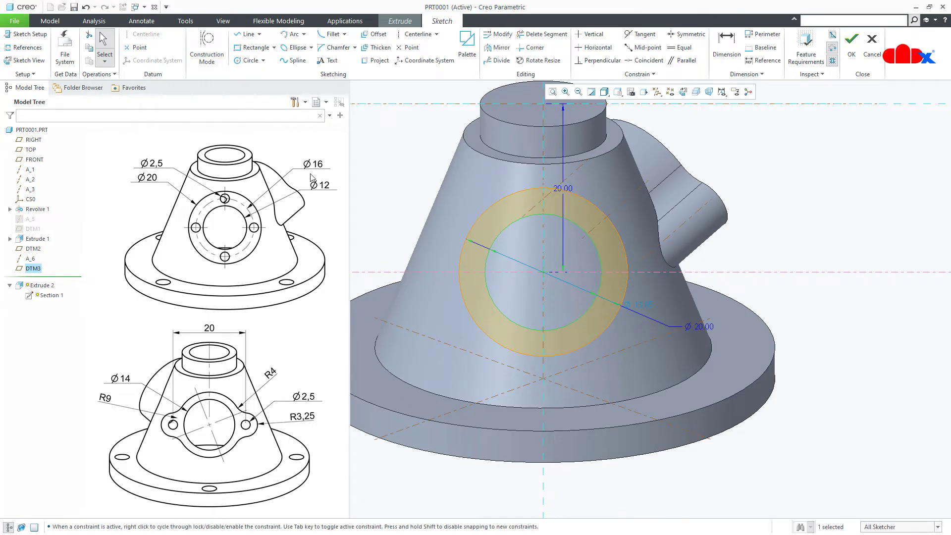
# Set the inner circle's diameter to 16 and convert it to construction geometry
pyautogui.doubleClick(637, 303)
pyautogui.write('16')
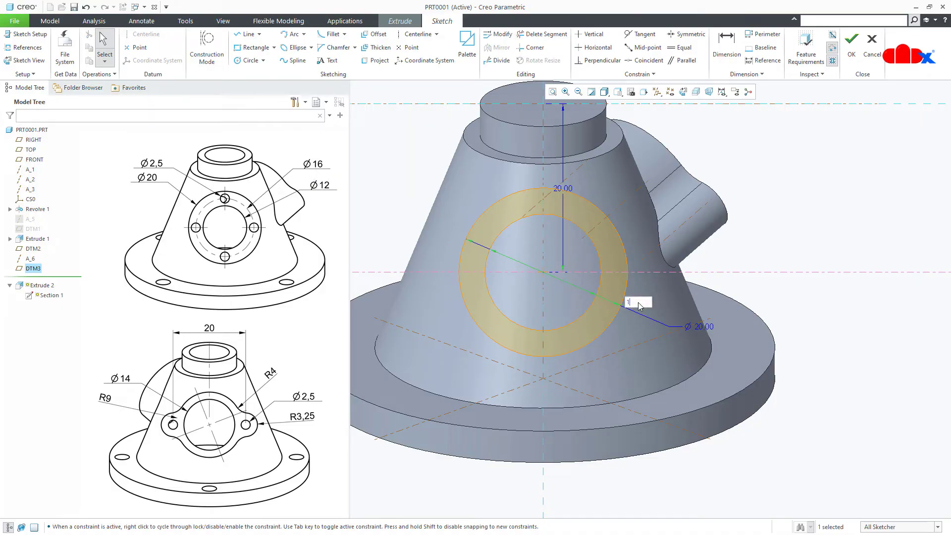
pyautogui.press('Return')
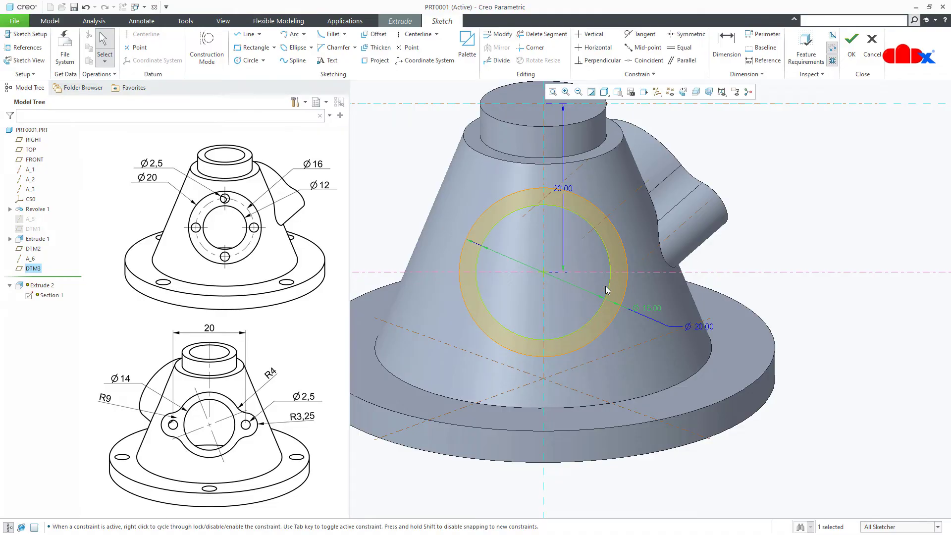
pyautogui.click(607, 290)
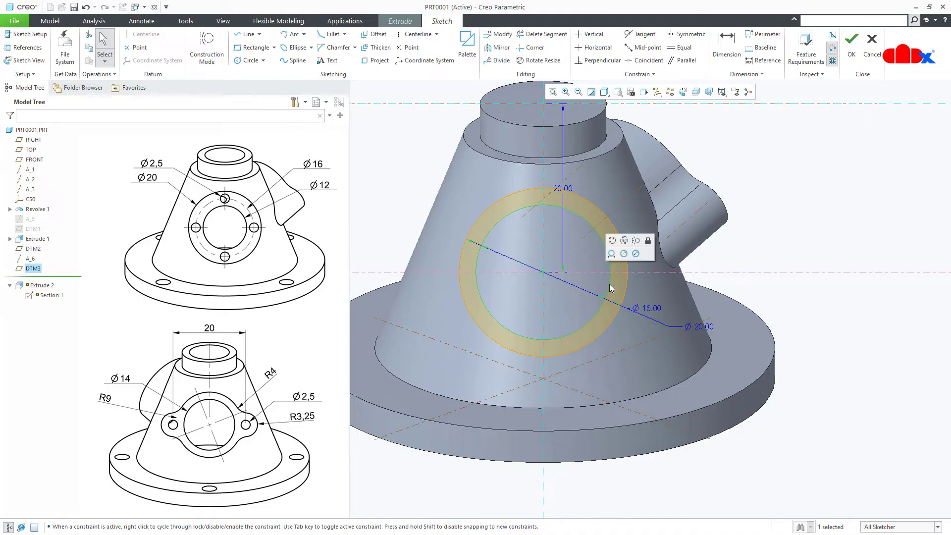
pyautogui.click(636, 240)
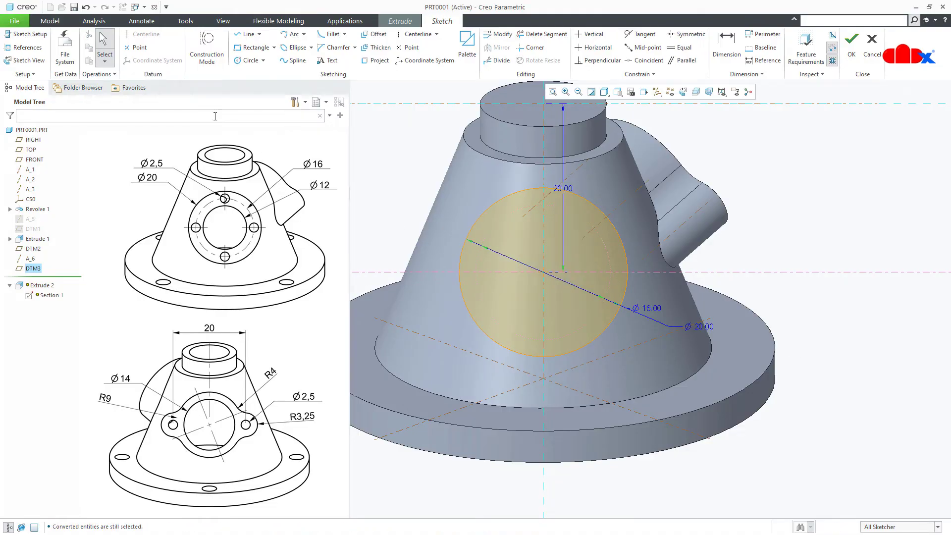
# Place a datum point where the construction circle meets the horizontal centerline, and complete the sketch and the redefined extrusion
pyautogui.click(140, 50)
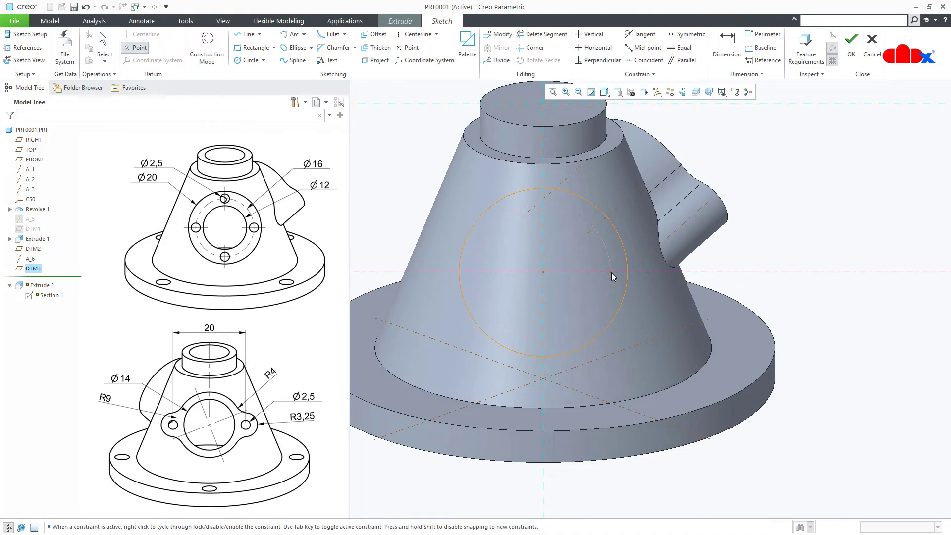
pyautogui.middleClick(785, 297)
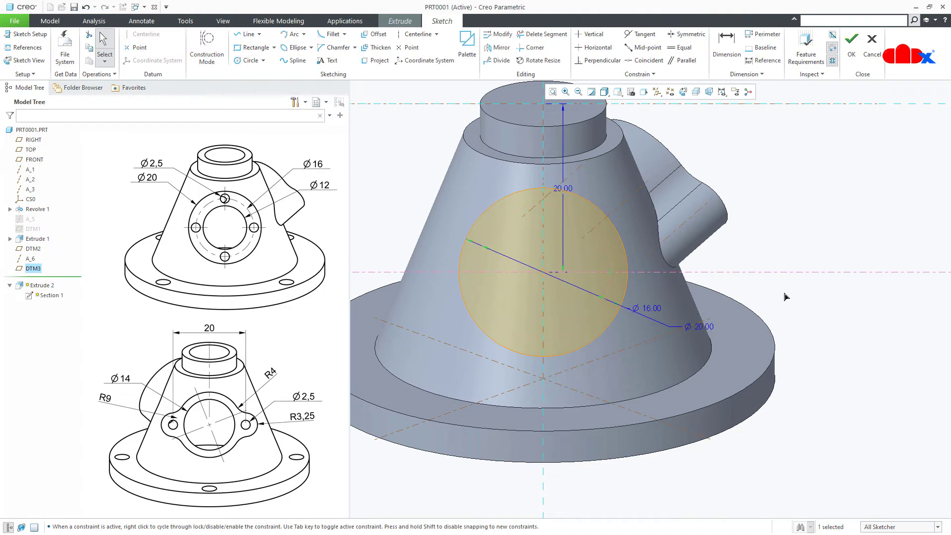
pyautogui.rightClick(782, 297)
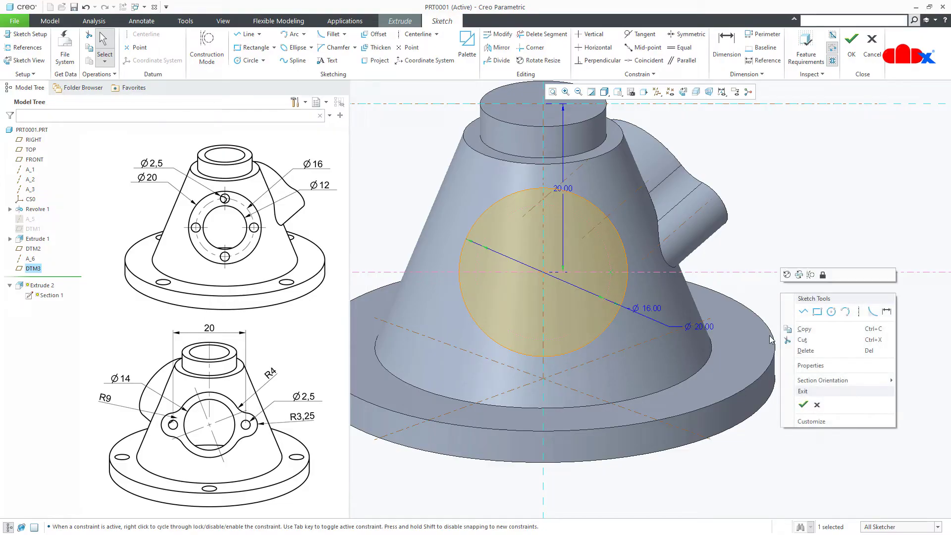
pyautogui.click(803, 411)
pyautogui.middleClick(817, 381)
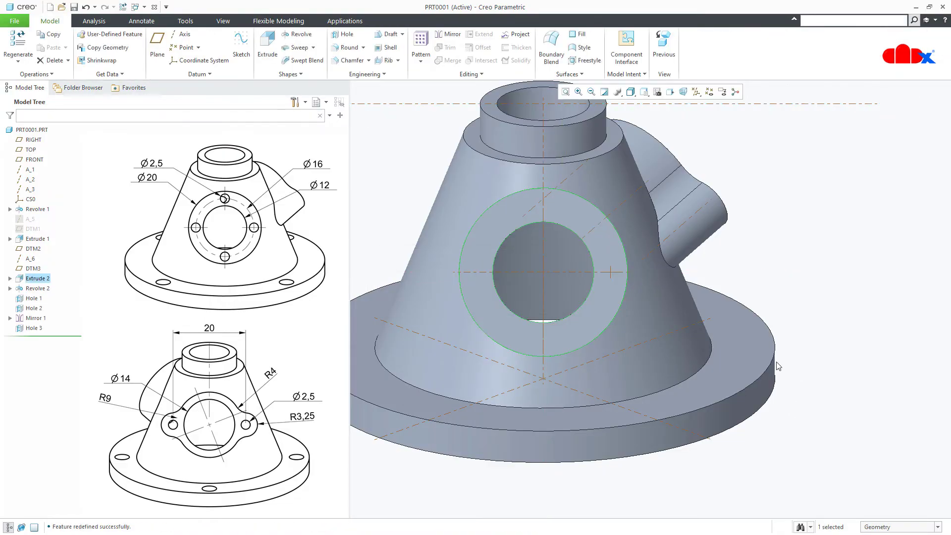
# Place a new hole on the round flange's face, coaxial with the axis through the point on the 16 mm bolt circle
pyautogui.moveTo(809, 378); pyautogui.dragTo(886, 404, button='middle')
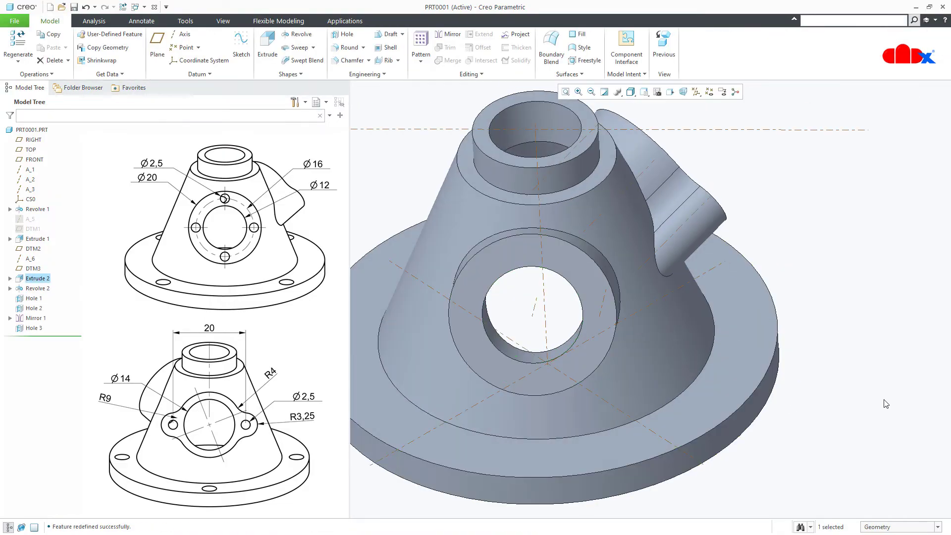
pyautogui.click(604, 310)
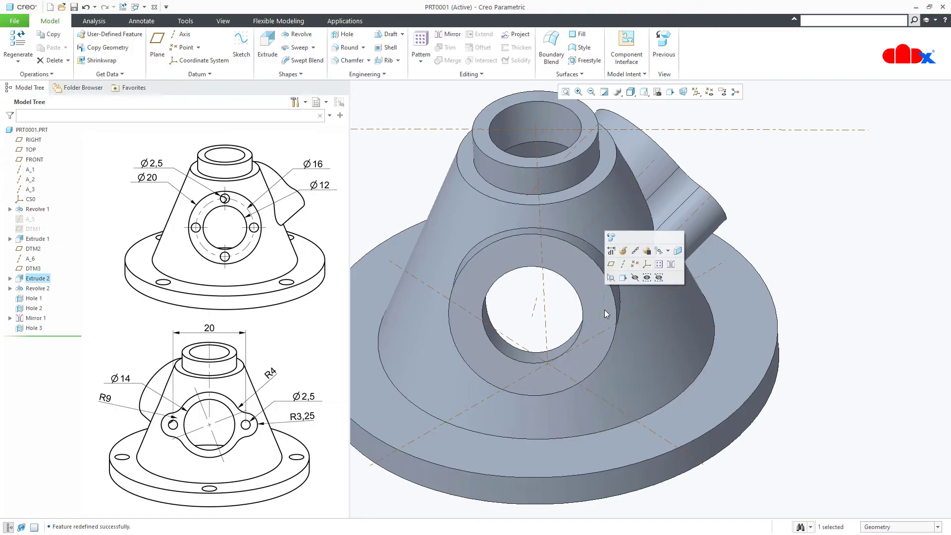
pyautogui.click(811, 301)
pyautogui.click(342, 34)
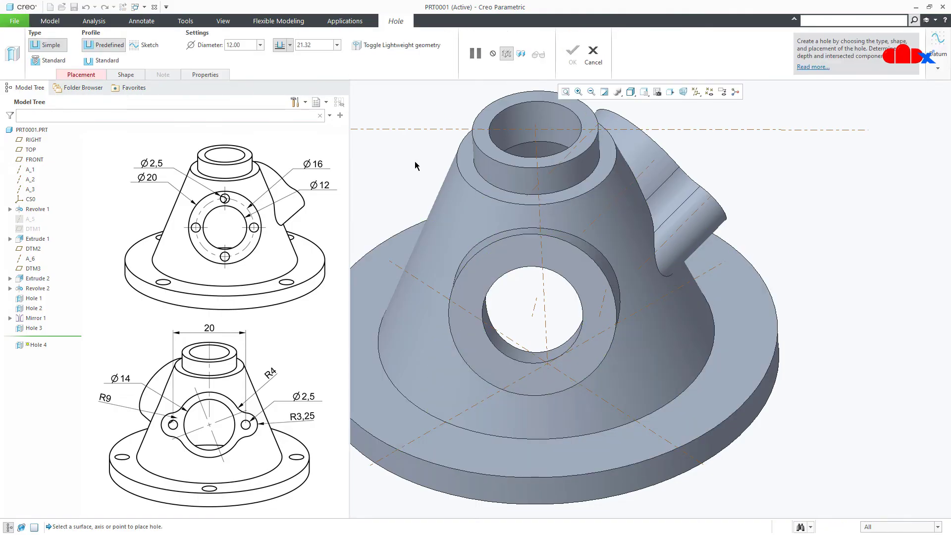
pyautogui.click(582, 279)
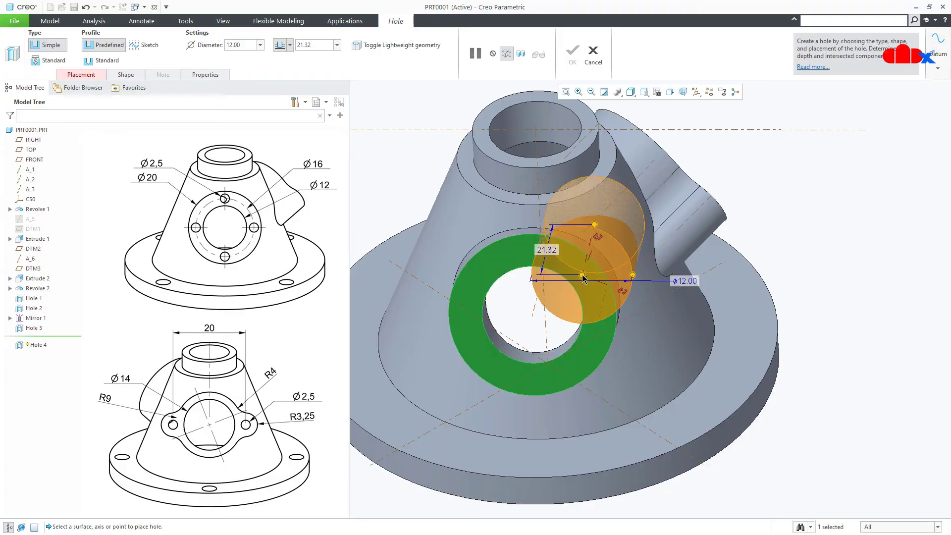
pyautogui.keyDown('ctrl'); pyautogui.click(604, 311); pyautogui.keyUp('ctrl')
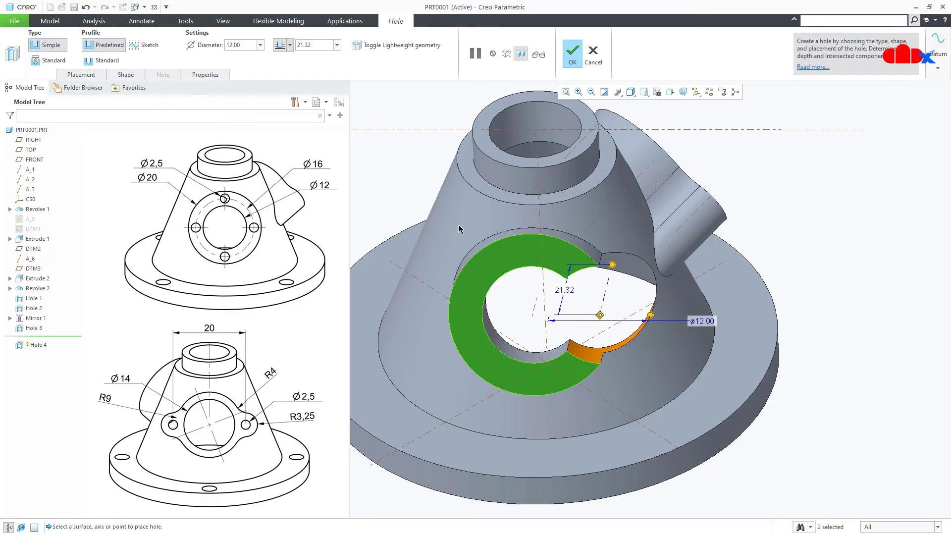
# Set the bolt hole's diameter to 2.5, make it cut through the wall instead of to a fixed depth, and complete it
pyautogui.click(250, 45)
pyautogui.write('2.5')
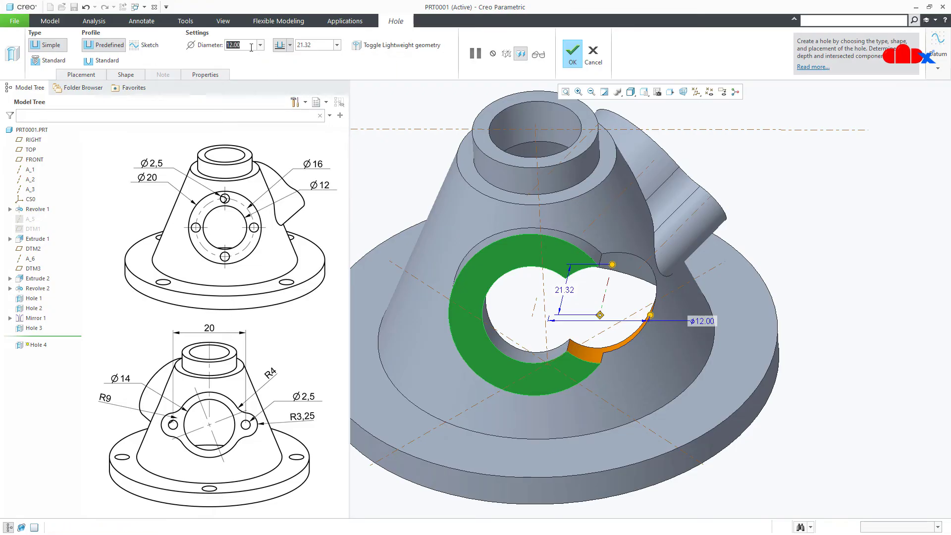
pyautogui.press('Return')
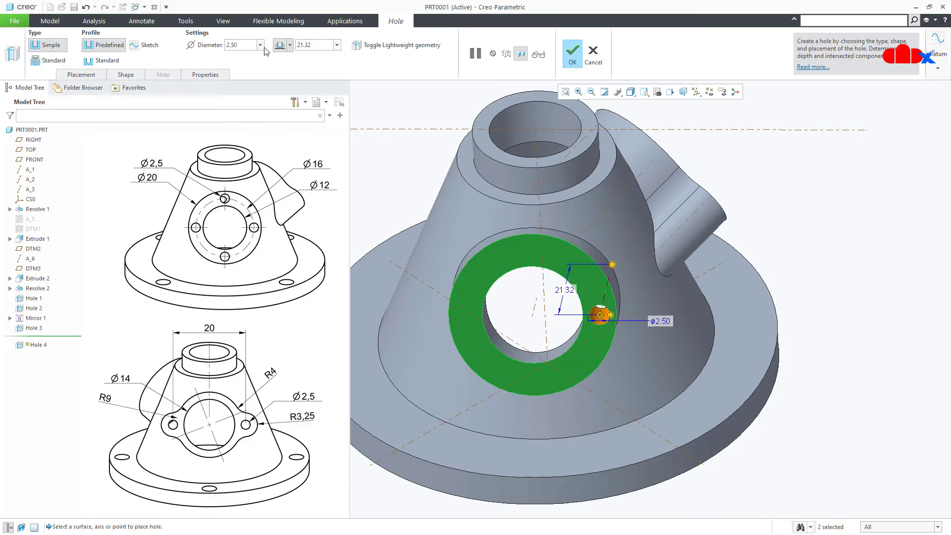
pyautogui.click(288, 48)
pyautogui.click(281, 94)
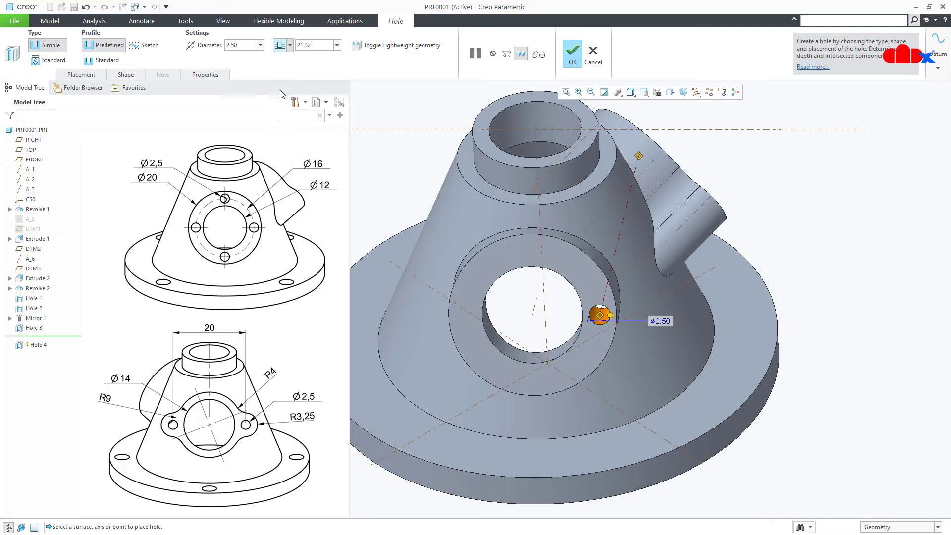
pyautogui.click(573, 59)
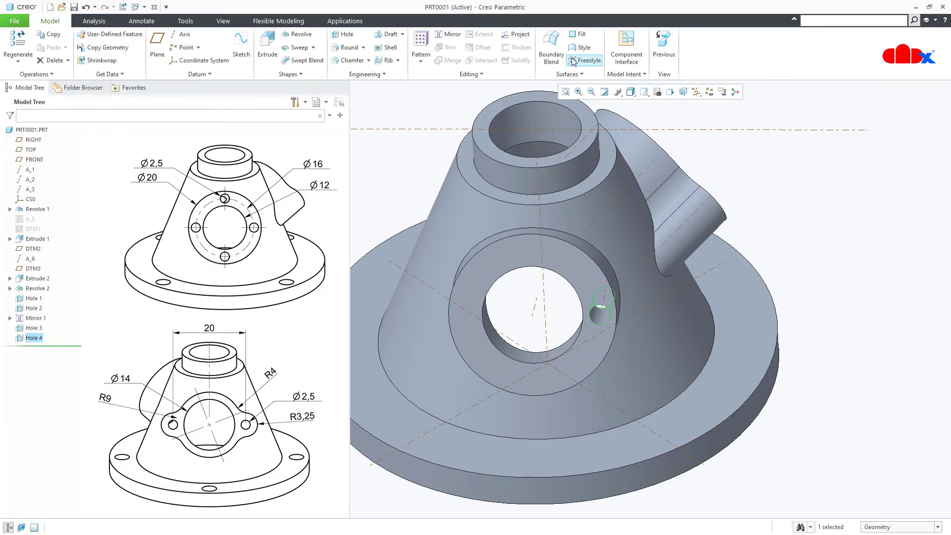
# Pattern the 2.5 mm bolt hole about the round side flange's central axis, with 4 members spread over 360°
pyautogui.click(420, 48)
pyautogui.click(78, 44)
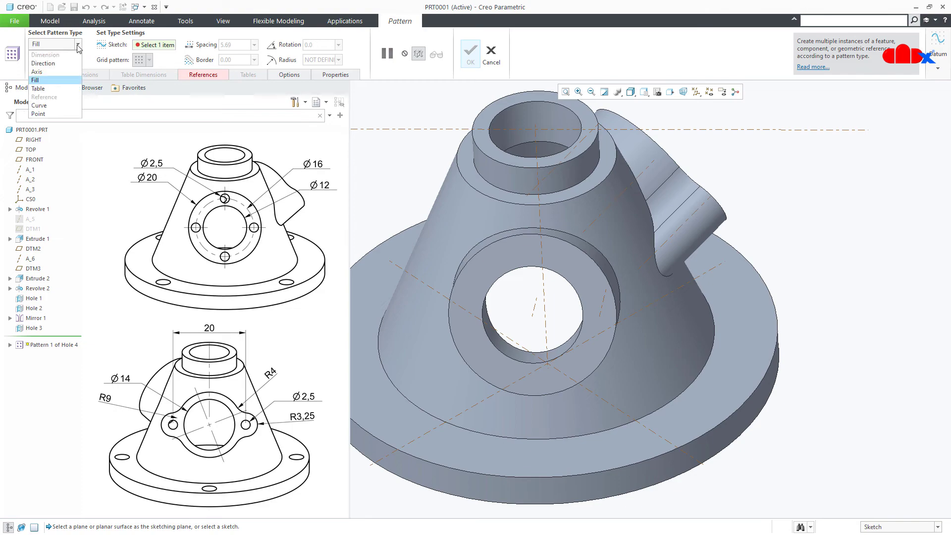
pyautogui.click(48, 77)
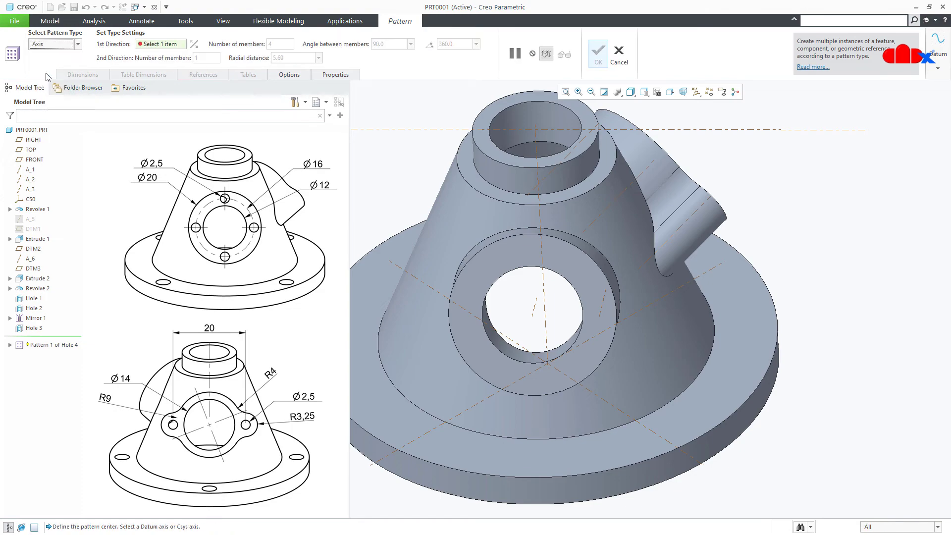
pyautogui.click(531, 315)
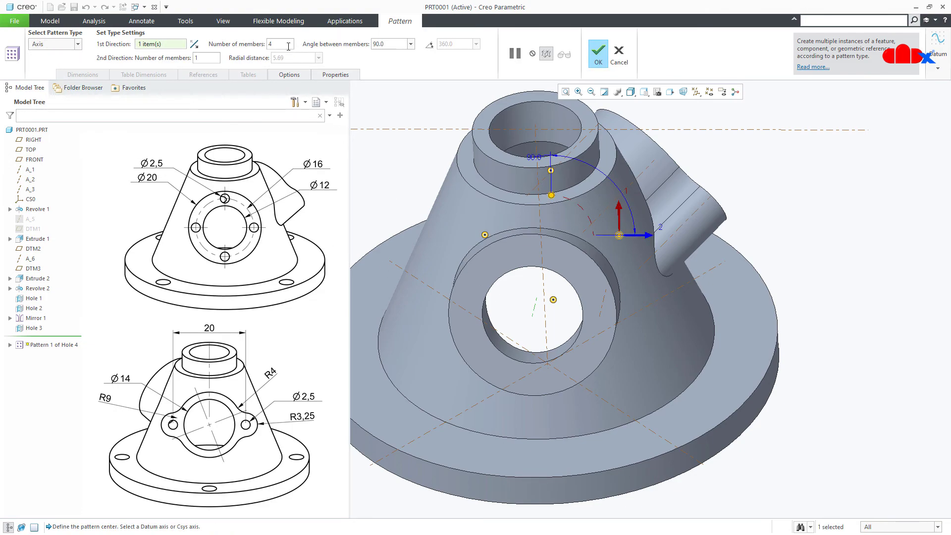
pyautogui.click(430, 45)
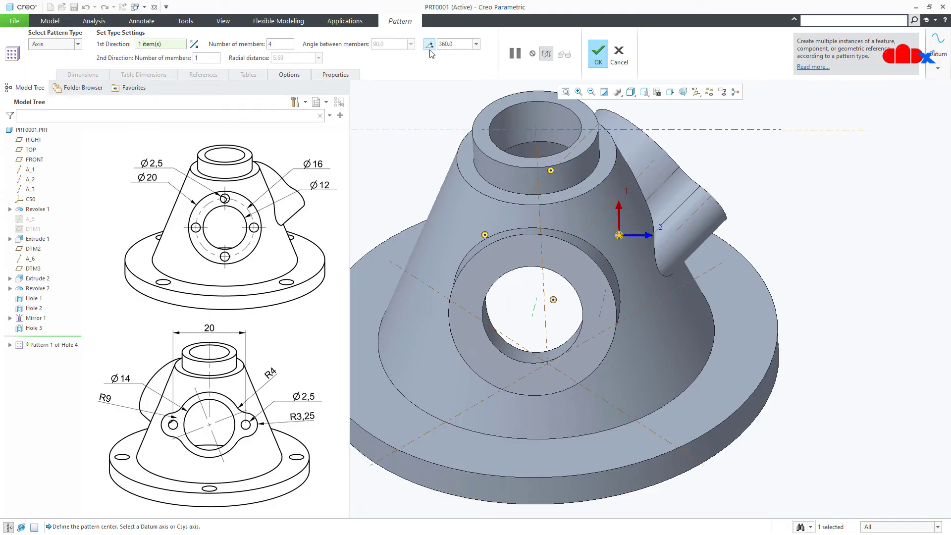
pyautogui.click(598, 52)
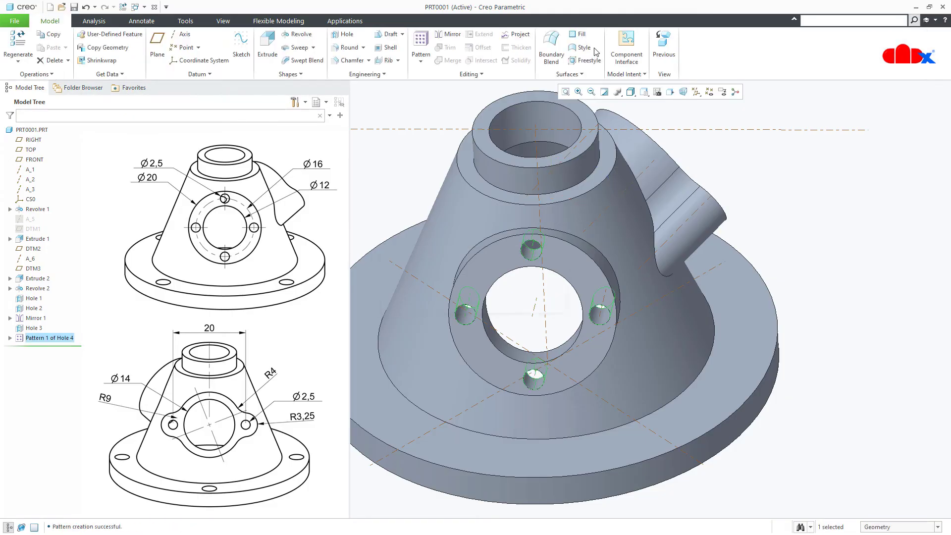
# Hide the datum planes and place a new hole on the top face of the circular base flange
pyautogui.click(842, 280)
pyautogui.moveTo(842, 280); pyautogui.dragTo(737, 393, button='middle')
pyautogui.scroll(-3, 741, 388)
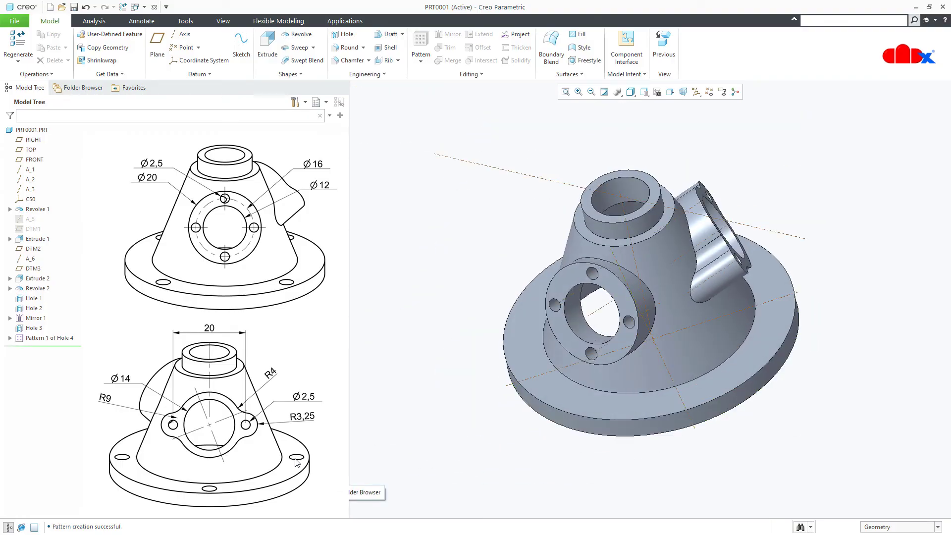
pyautogui.hotkey('ctrl', 'd')
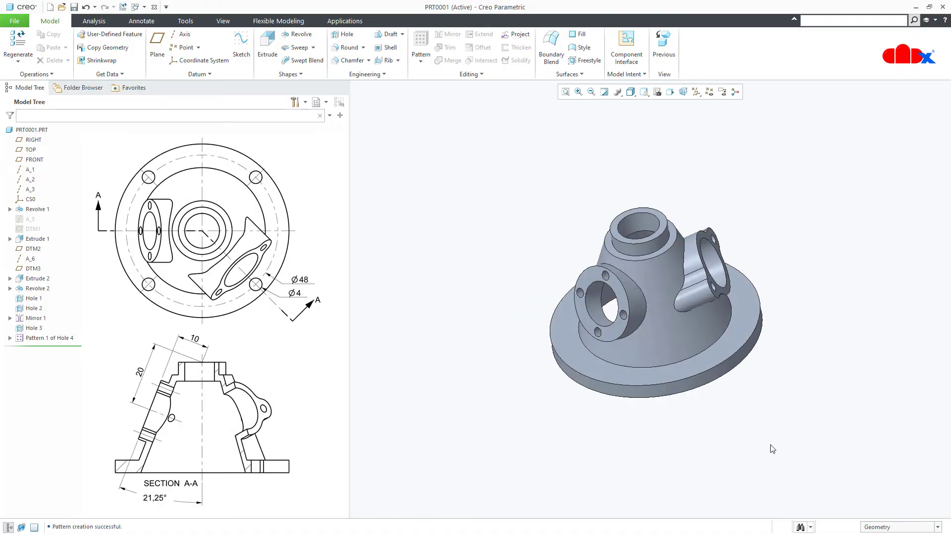
pyautogui.hotkey('ctrl', 'shift', 'p')
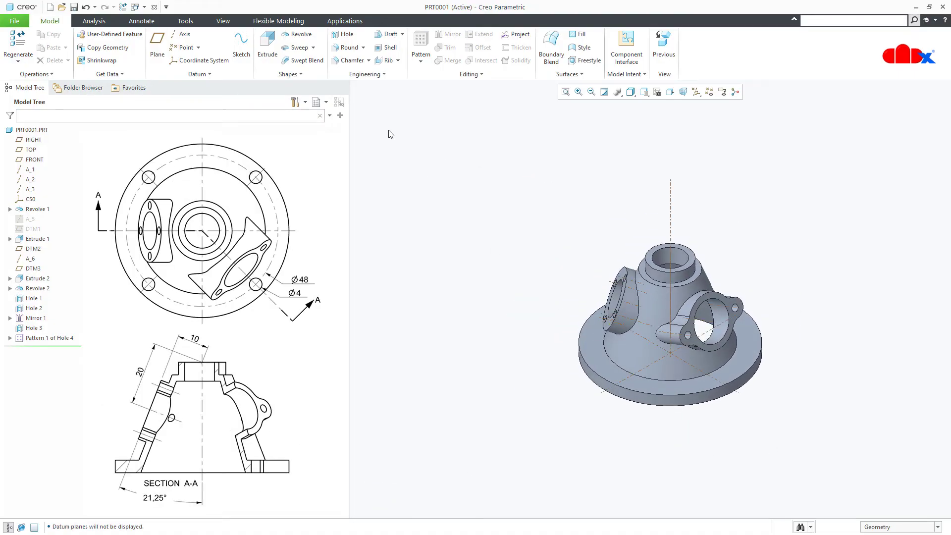
pyautogui.click(344, 34)
pyautogui.scroll(5, 728, 367)
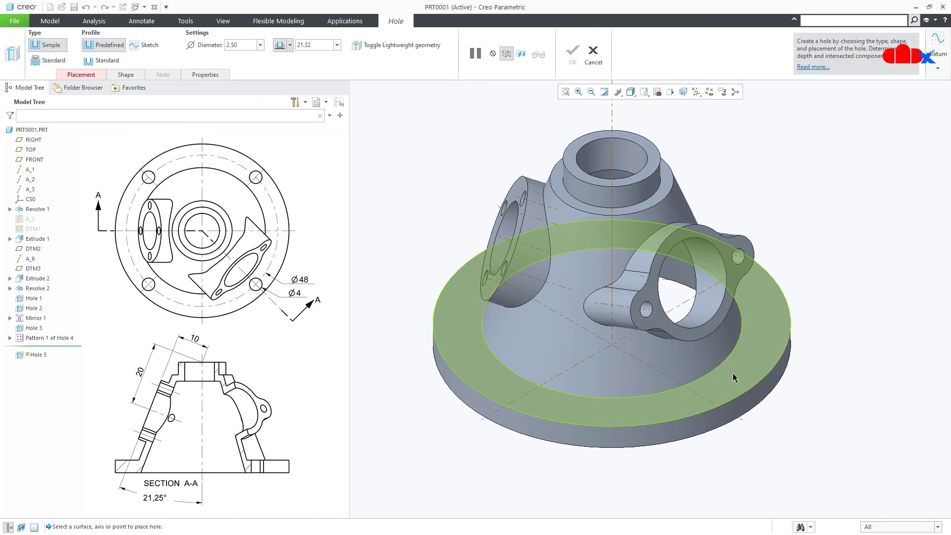
pyautogui.click(733, 374)
pyautogui.scroll(2, 734, 379)
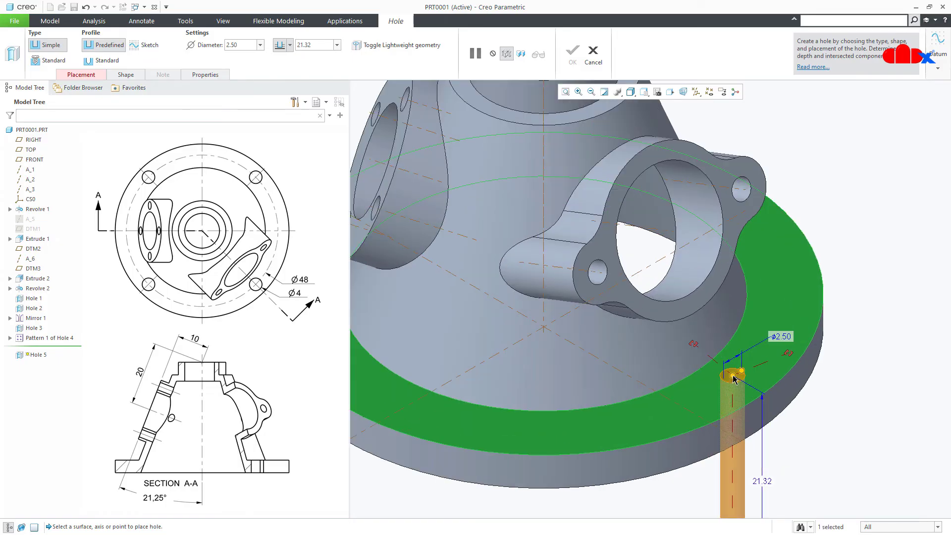
# Show the datum planes, hide the axes, and attach the new hole's first offset reference to the FRONT plane
pyautogui.click(694, 92)
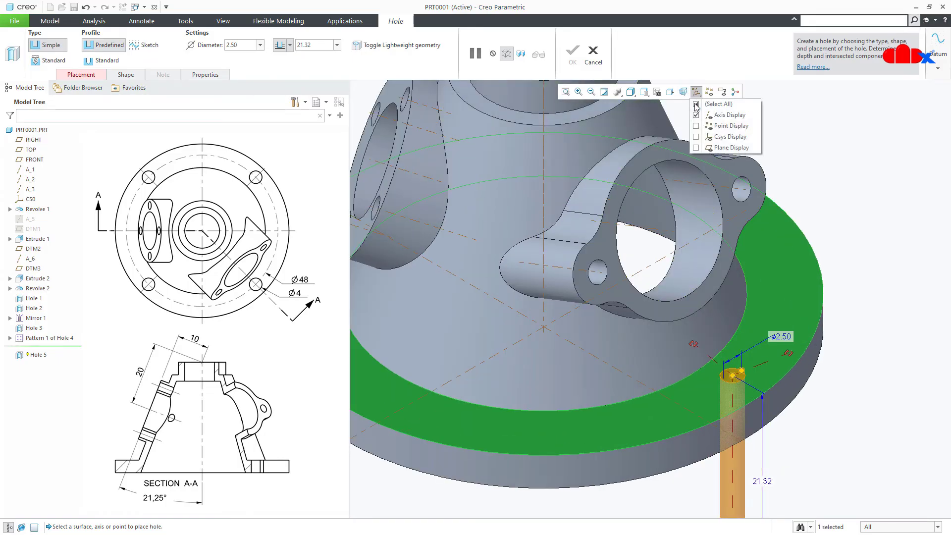
pyautogui.click(703, 148)
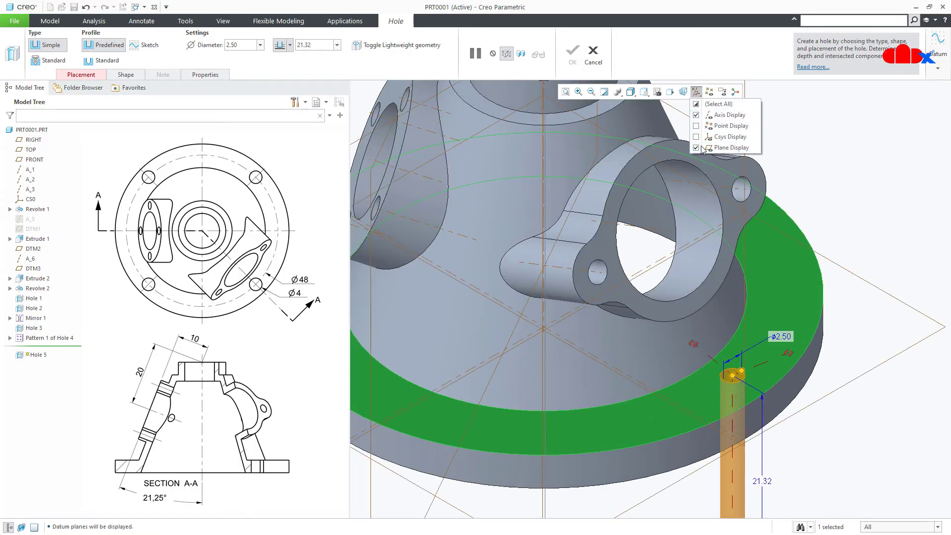
pyautogui.click(711, 115)
pyautogui.scroll(-3, 848, 419)
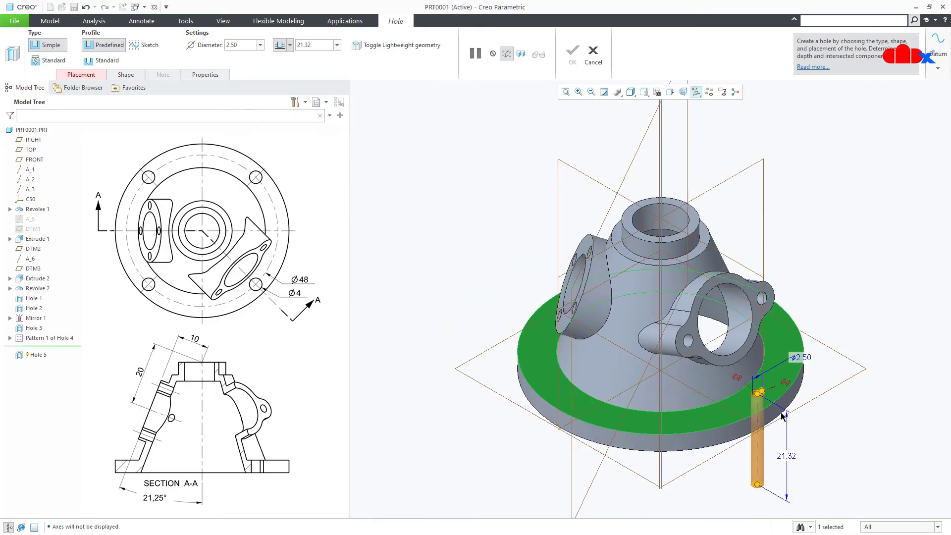
pyautogui.moveTo(848, 419); pyautogui.dragTo(775, 456, button='middle')
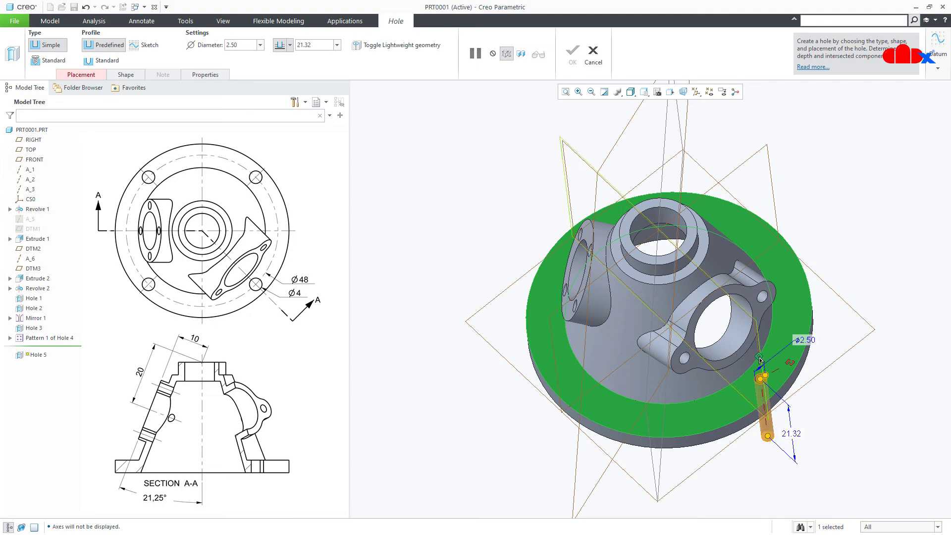
pyautogui.moveTo(754, 366); pyautogui.dragTo(851, 403)
pyautogui.moveTo(851, 402); pyautogui.dragTo(833, 415, button='middle')
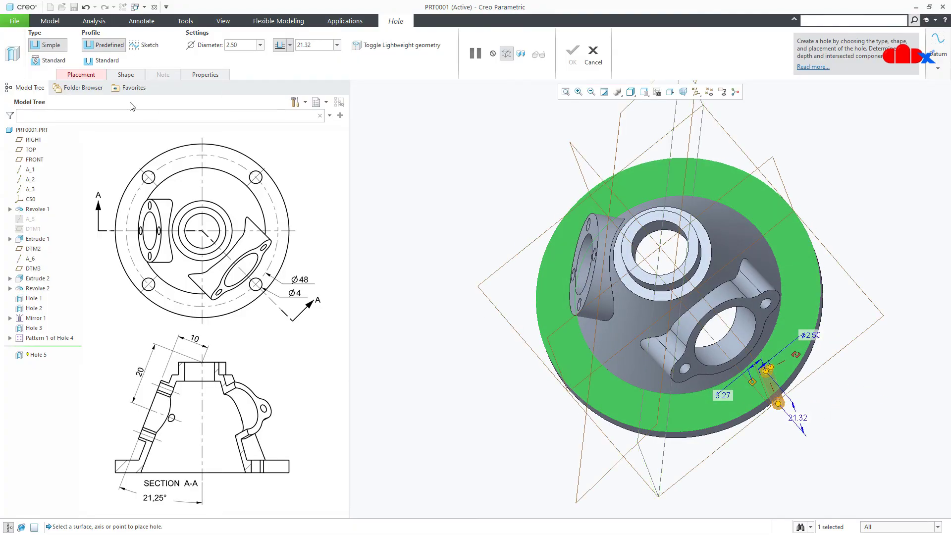
# Change the hole's placement type to Diameter and use the housing's vertical central axis as the second offset reference
pyautogui.click(88, 77)
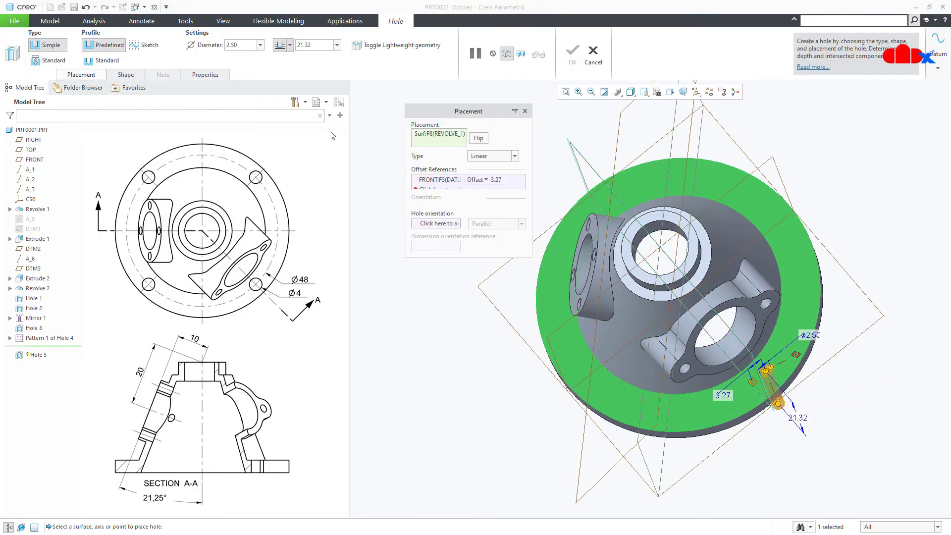
pyautogui.click(485, 158)
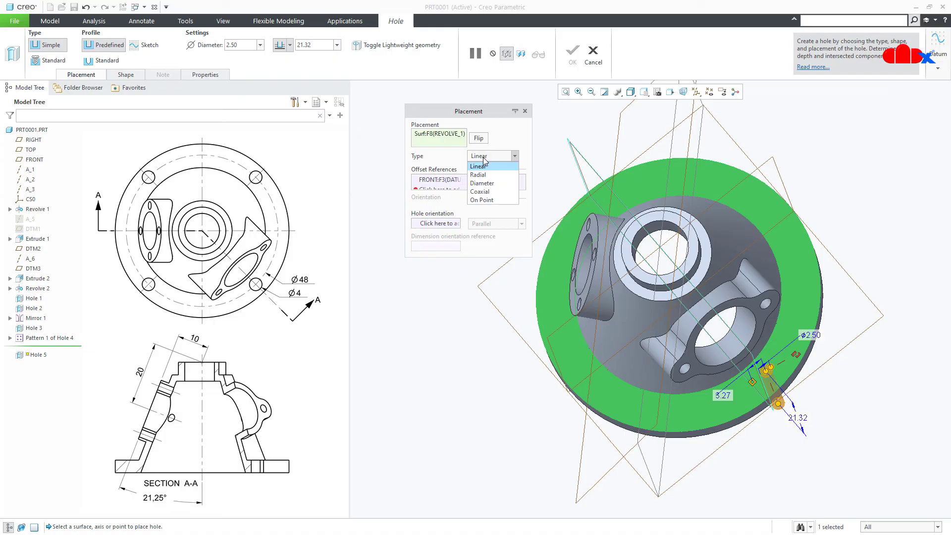
pyautogui.click(489, 182)
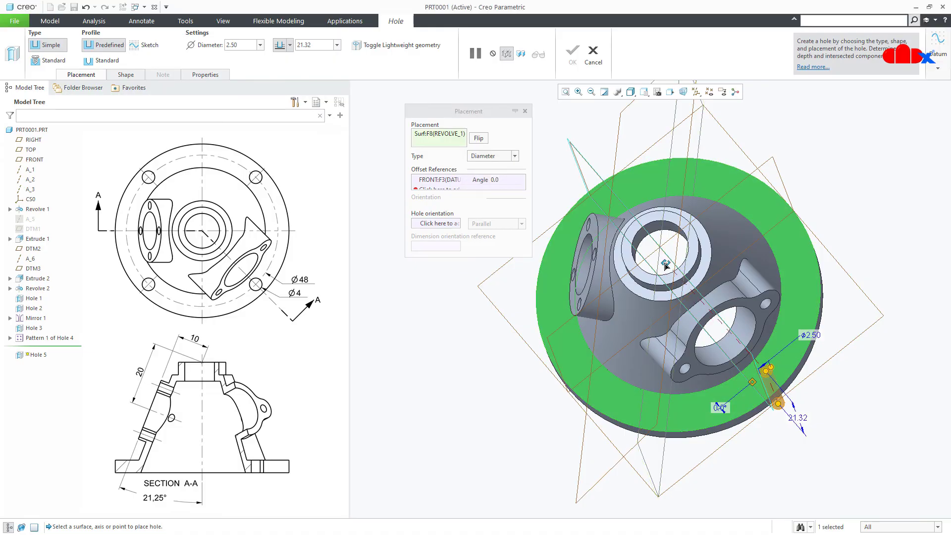
pyautogui.press('p')
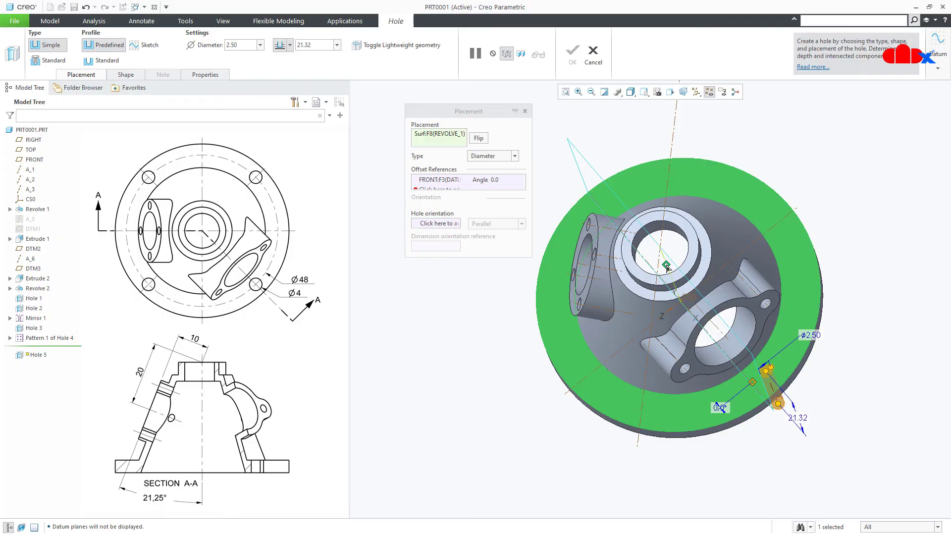
pyautogui.click(666, 266)
pyautogui.moveTo(699, 296)
pyautogui.mouseDown(button='middle')
pyautogui.moveTo(689, 297)
pyautogui.moveTo(707, 301)
pyautogui.mouseUp(button='middle')
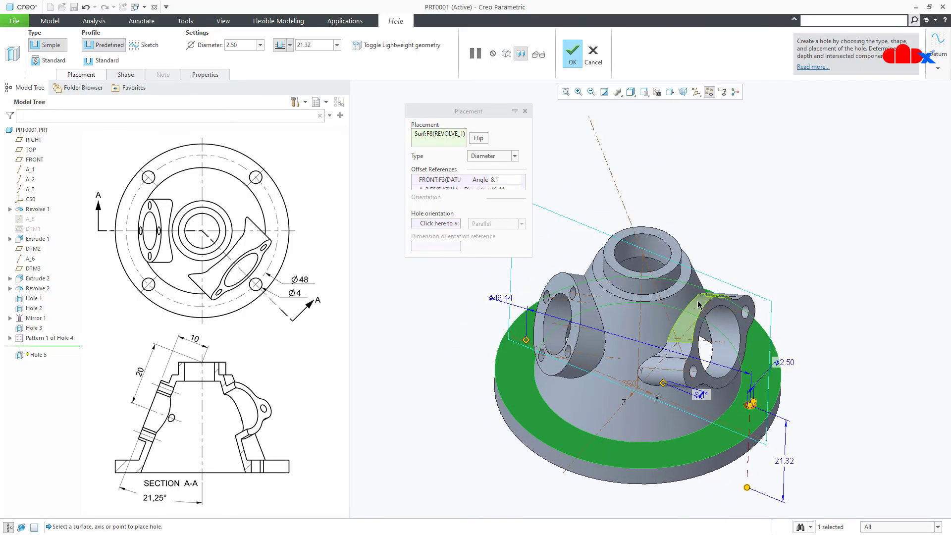
# Set the base hole's placement circle diameter to 48 and the hole diameter to 4
pyautogui.doubleClick(497, 298)
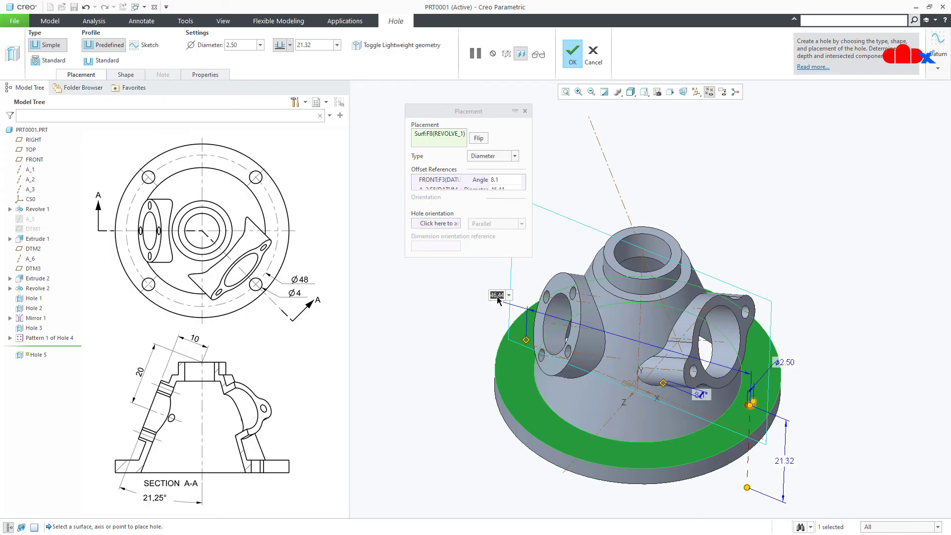
pyautogui.write('48')
pyautogui.press('Return')
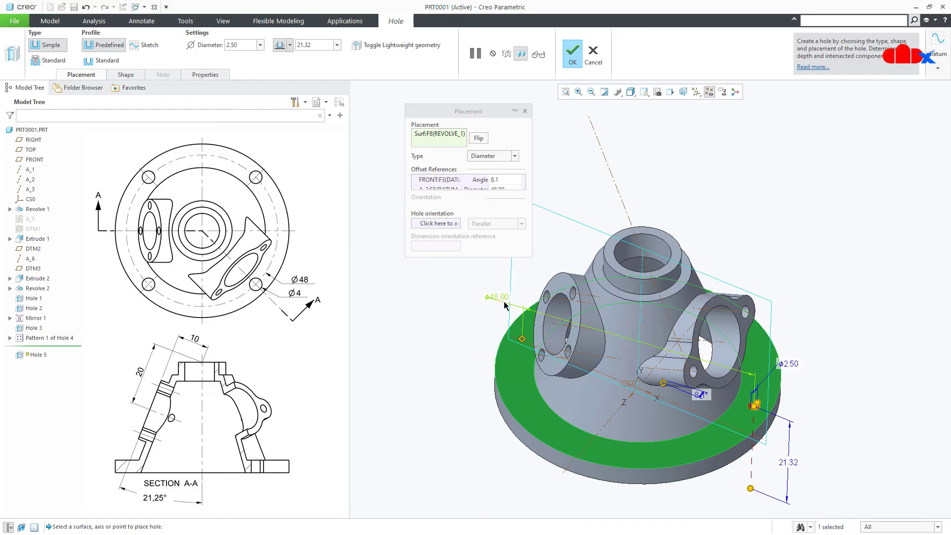
pyautogui.doubleClick(790, 364)
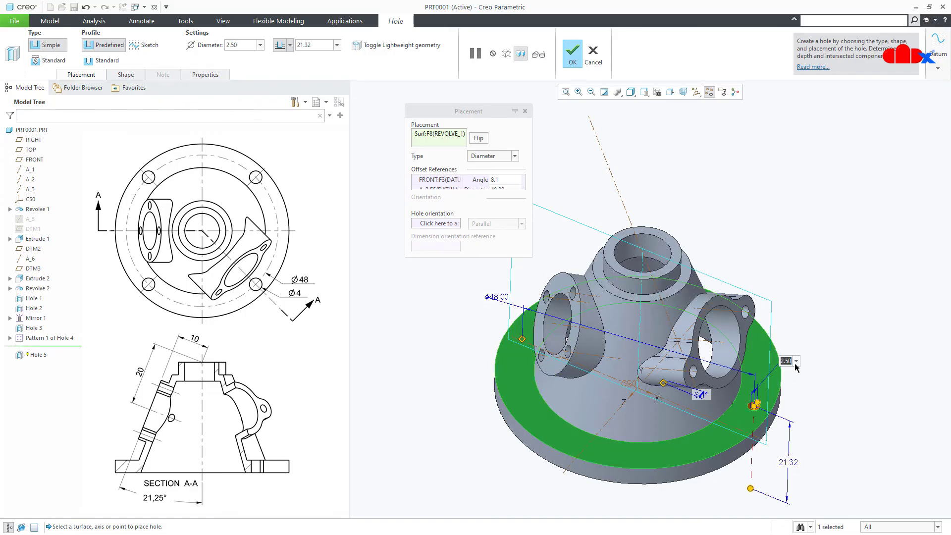
pyautogui.write('4')
pyautogui.press('Return')
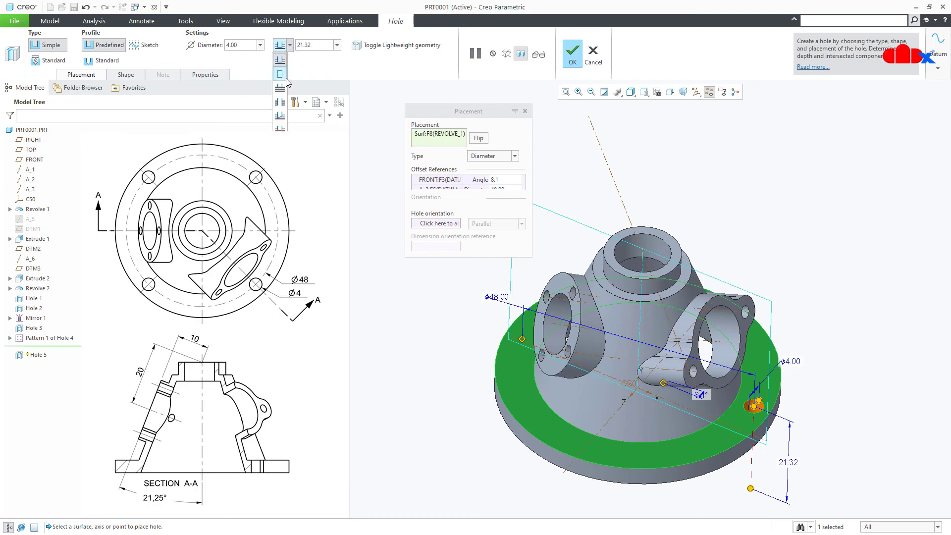
# Make the hole cut through the base flange instead of to a fixed depth, set its angle from the FRONT plane to 0°, and complete it
pyautogui.moveTo(683, 346); pyautogui.dragTo(715, 436, button='middle')
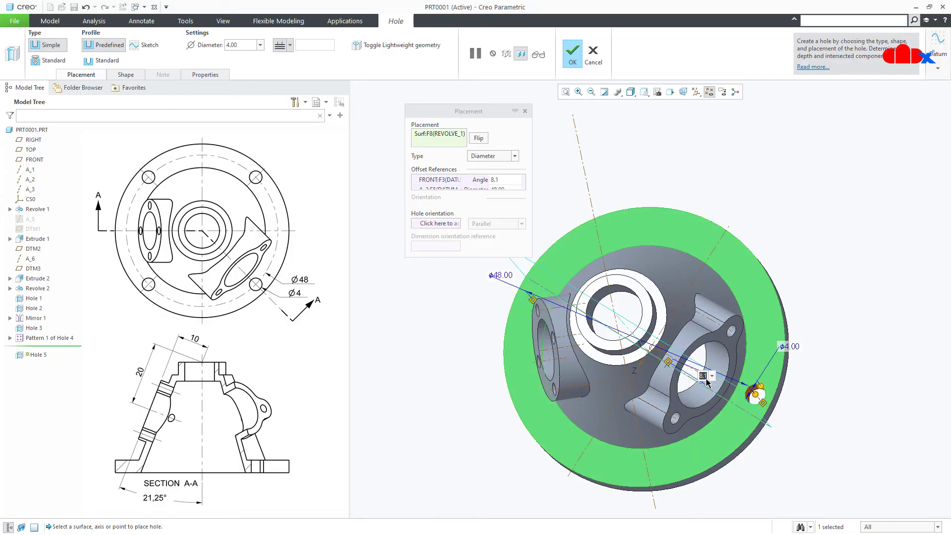
pyautogui.press('Return')
pyautogui.moveTo(715, 427); pyautogui.dragTo(779, 416, button='middle')
pyautogui.click(575, 59)
pyautogui.moveTo(723, 172); pyautogui.dragTo(728, 198, button='middle')
pyautogui.hotkey('ctrl', 'd')
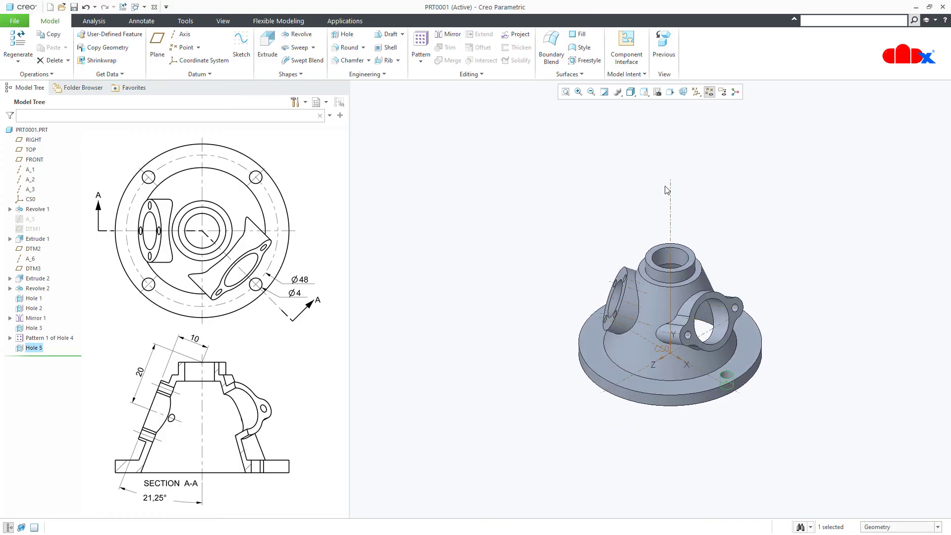
# Start an axis pattern of the base flange hole about the housing's vertical central axis
pyautogui.click(426, 44)
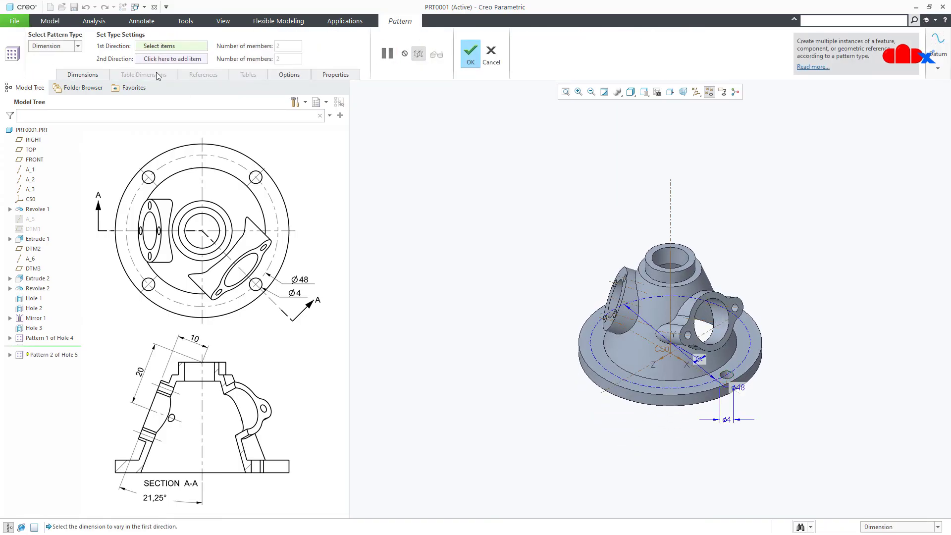
pyautogui.click(78, 46)
pyautogui.click(49, 73)
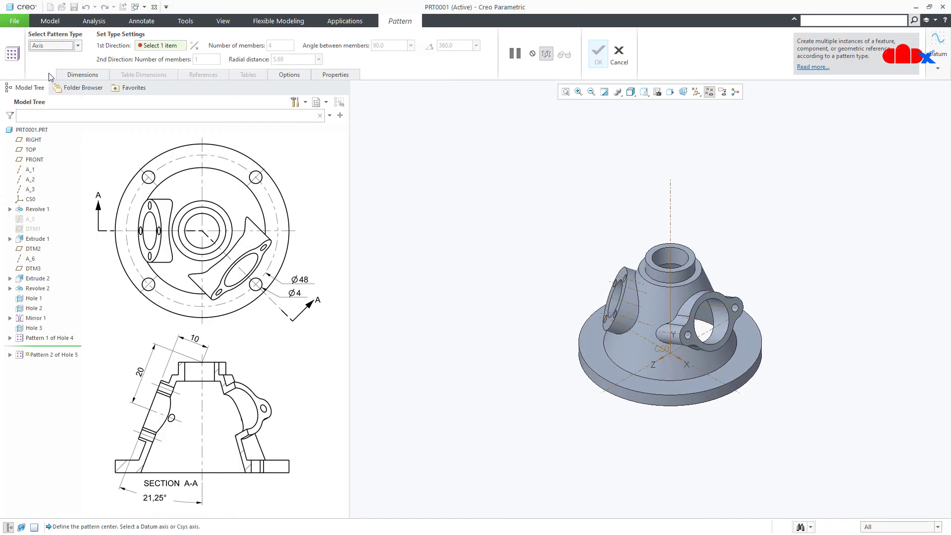
pyautogui.moveTo(664, 326)
pyautogui.mouseDown(button='middle')
pyautogui.moveTo(681, 339)
pyautogui.moveTo(678, 329)
pyautogui.mouseUp(button='middle')
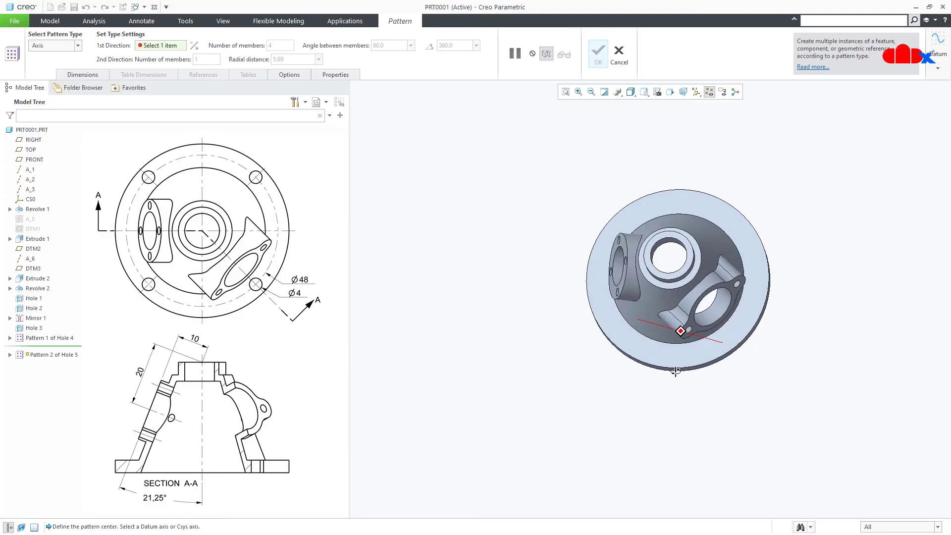
pyautogui.moveTo(648, 296); pyautogui.dragTo(664, 288, button='middle')
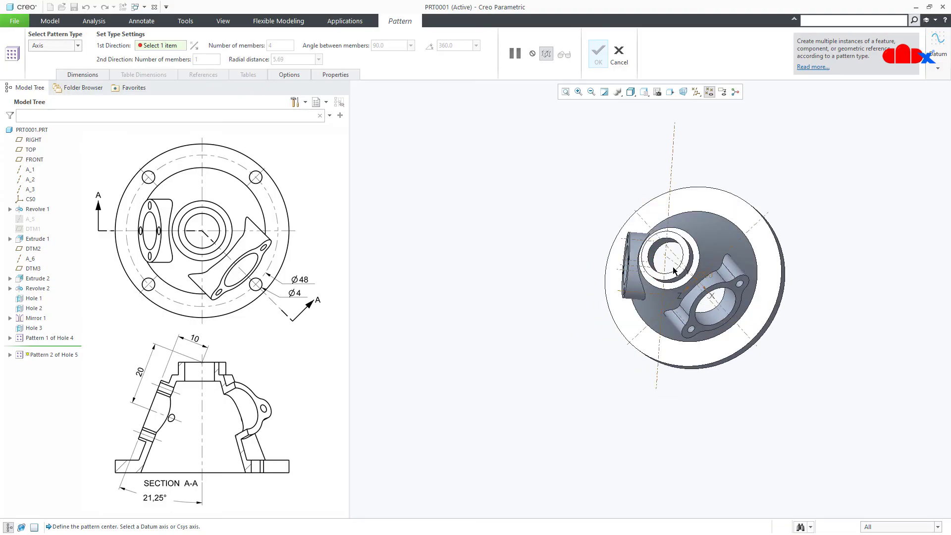
pyautogui.scroll(-4, 673, 265)
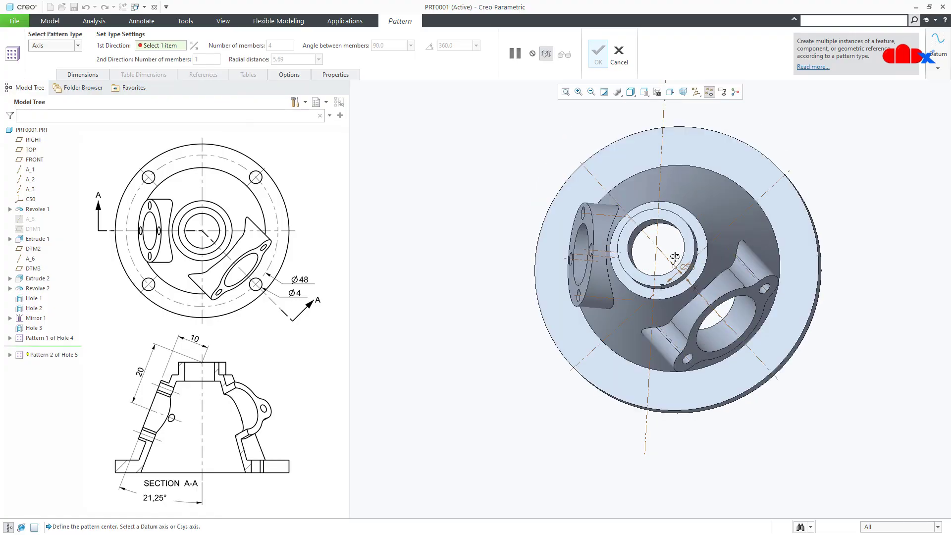
pyautogui.scroll(-1, 675, 257)
pyautogui.scroll(-1, 674, 255)
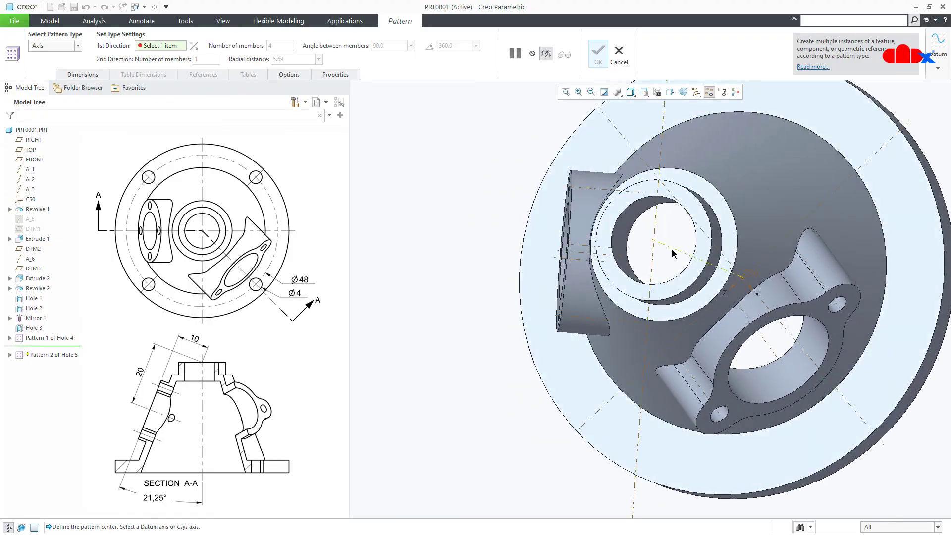
pyautogui.click(672, 254)
# Spread the pattern's 4 members evenly over 360° and complete the base hole pattern
pyautogui.scroll(3, 672, 248)
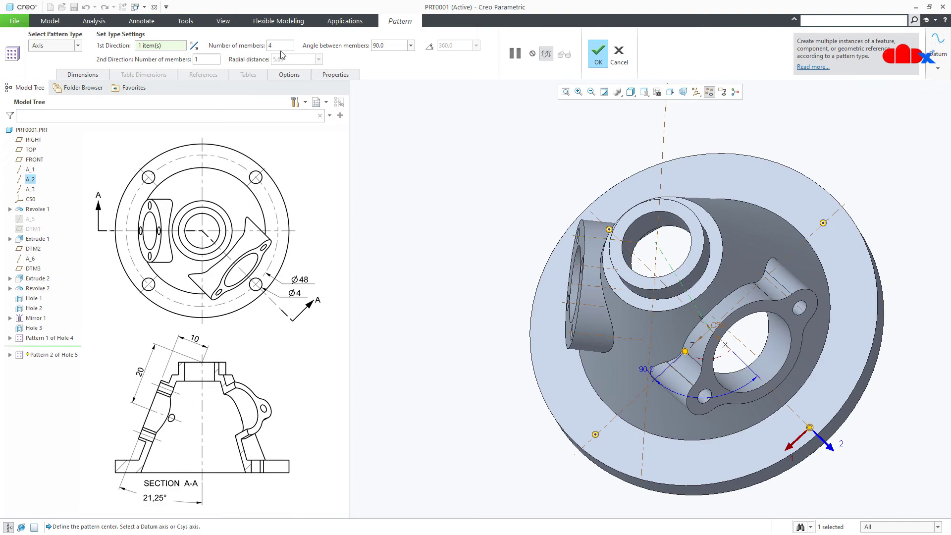
pyautogui.click(429, 47)
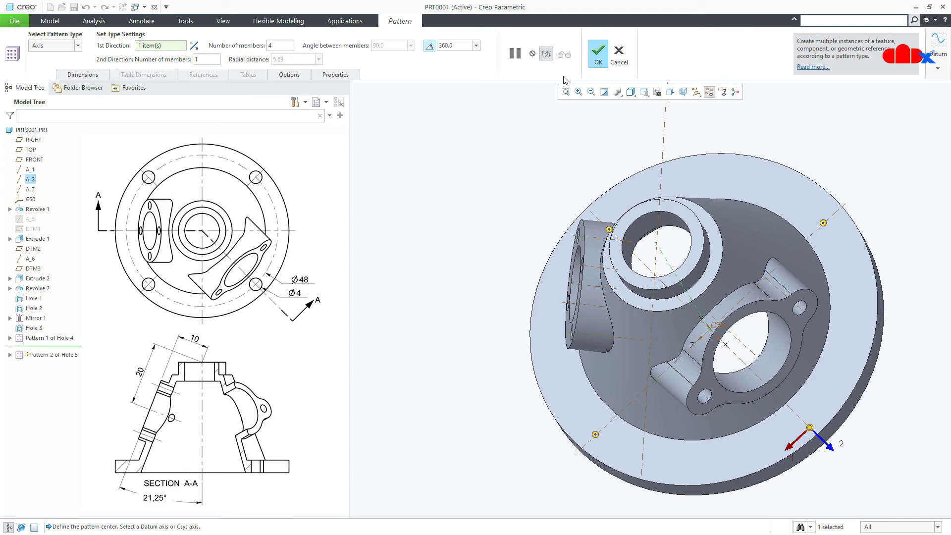
pyautogui.click(600, 61)
pyautogui.hotkey('ctrl', 'd')
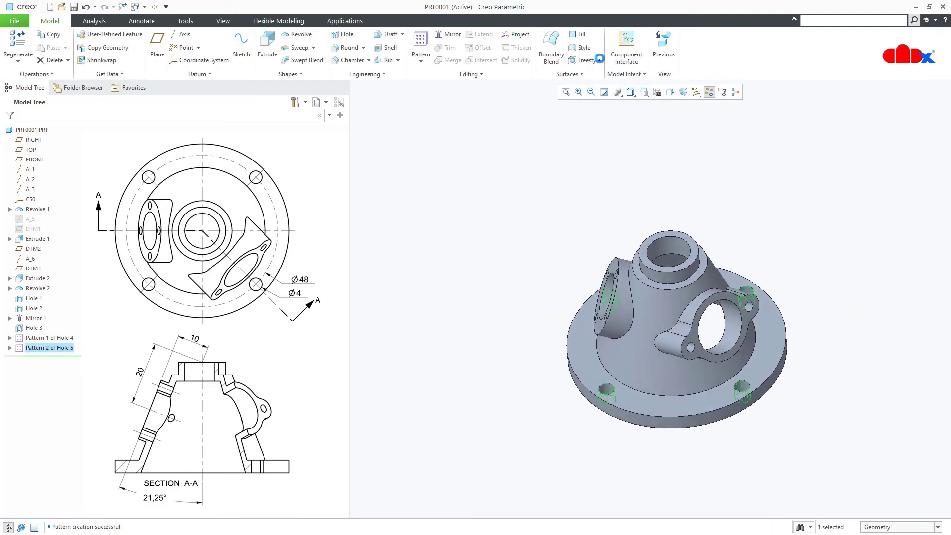
# Deselect the hole pattern and hide all datum axes, points, coordinate systems and planes in the graphics area
pyautogui.click(606, 145)
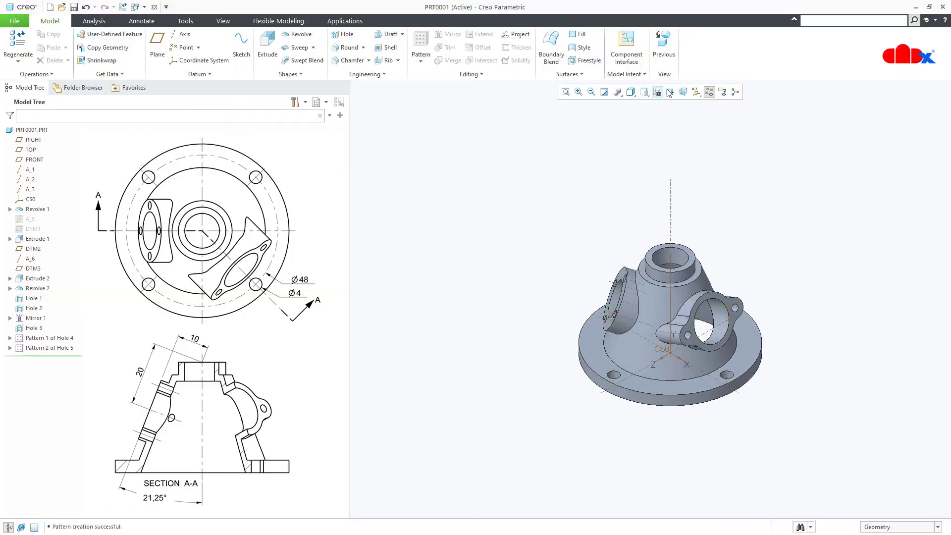
pyautogui.click(696, 91)
pyautogui.click(697, 105)
pyautogui.click(696, 104)
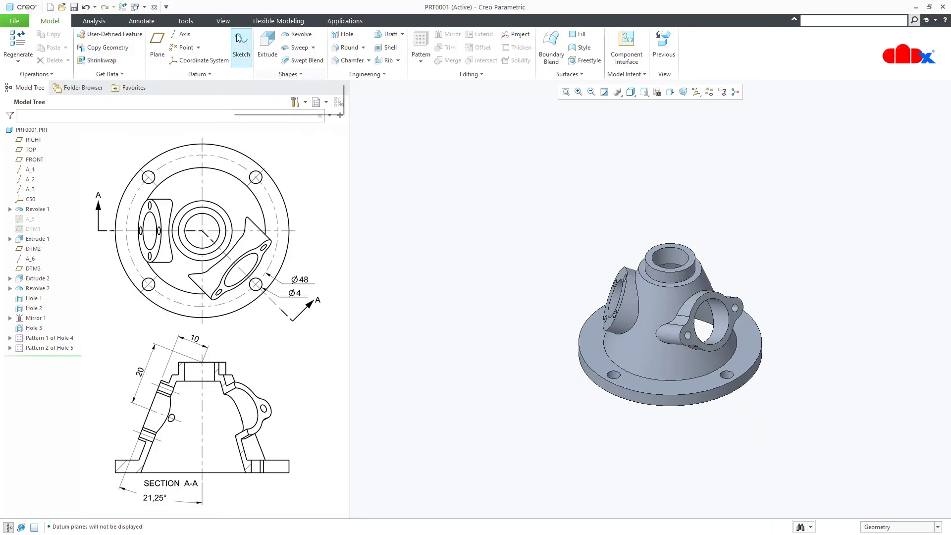
# Create a planar section through the FRONT plane and name it A
pyautogui.click(223, 21)
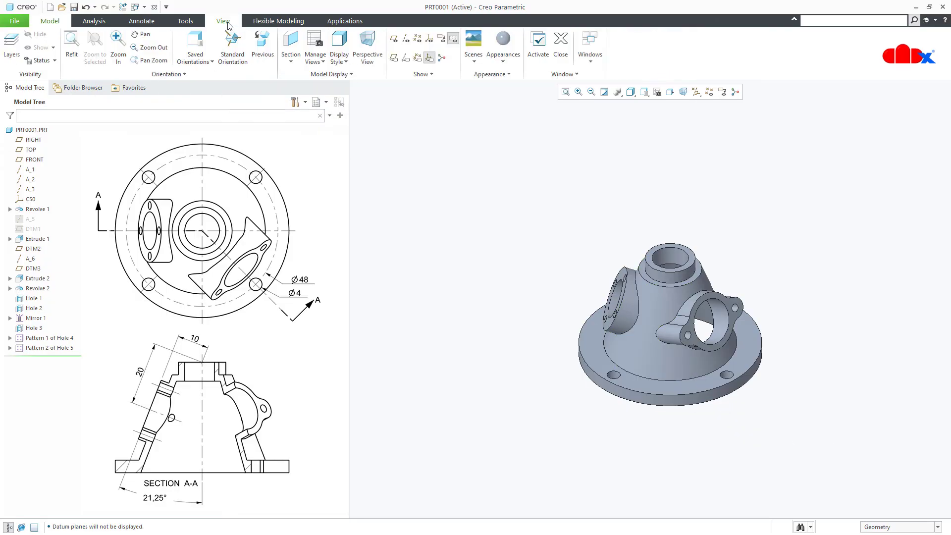
pyautogui.click(288, 62)
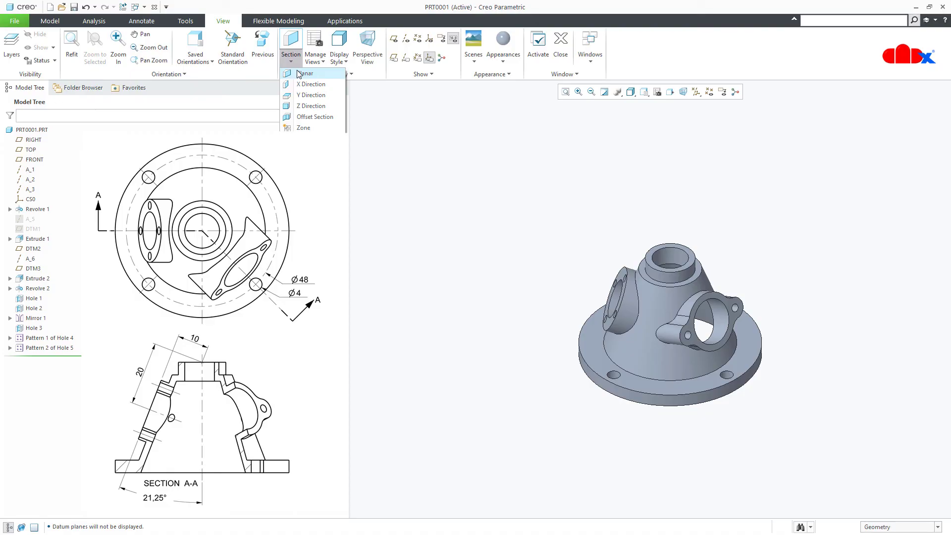
pyautogui.click(299, 74)
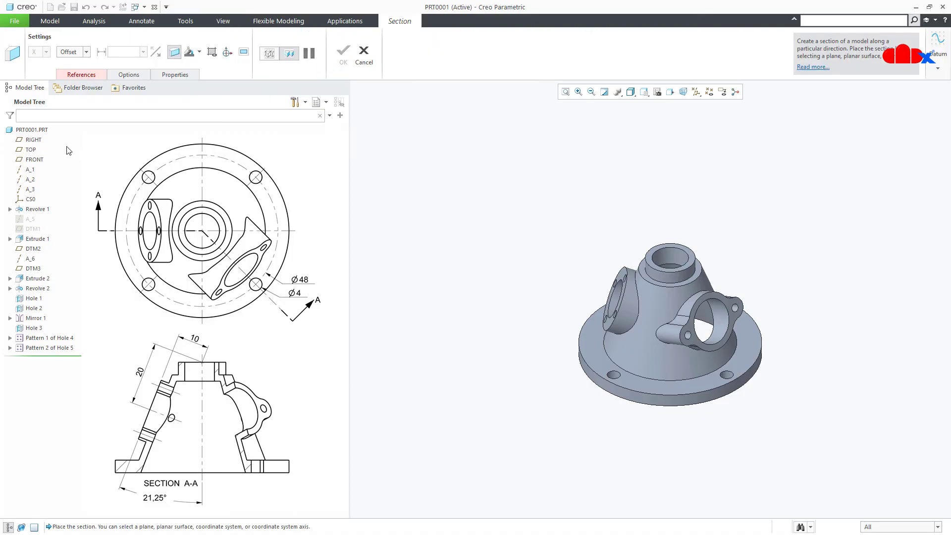
pyautogui.click(39, 159)
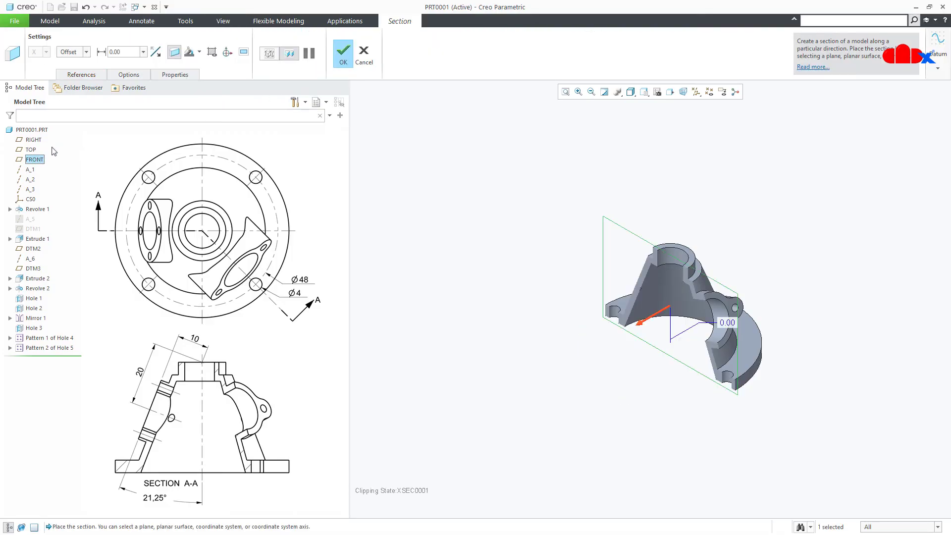
pyautogui.click(179, 75)
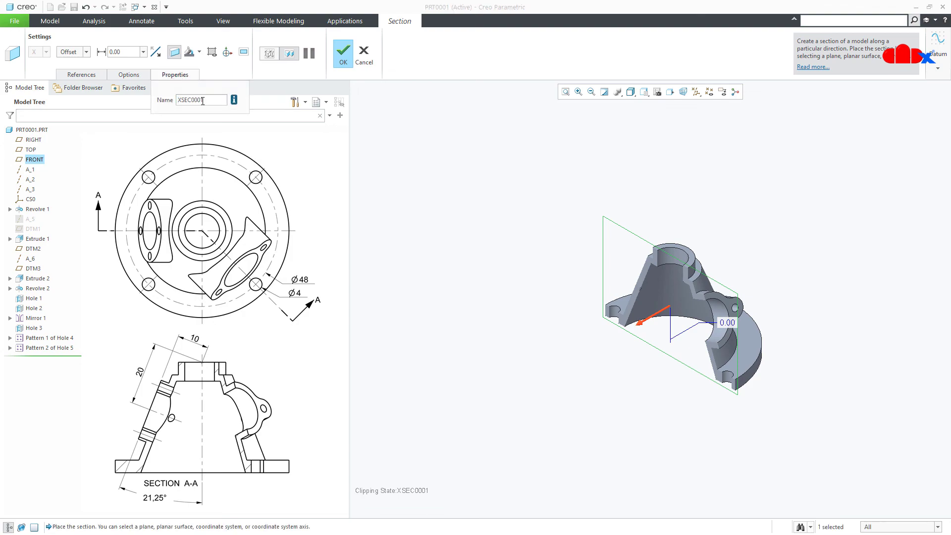
pyautogui.doubleClick(187, 101)
pyautogui.write('a')
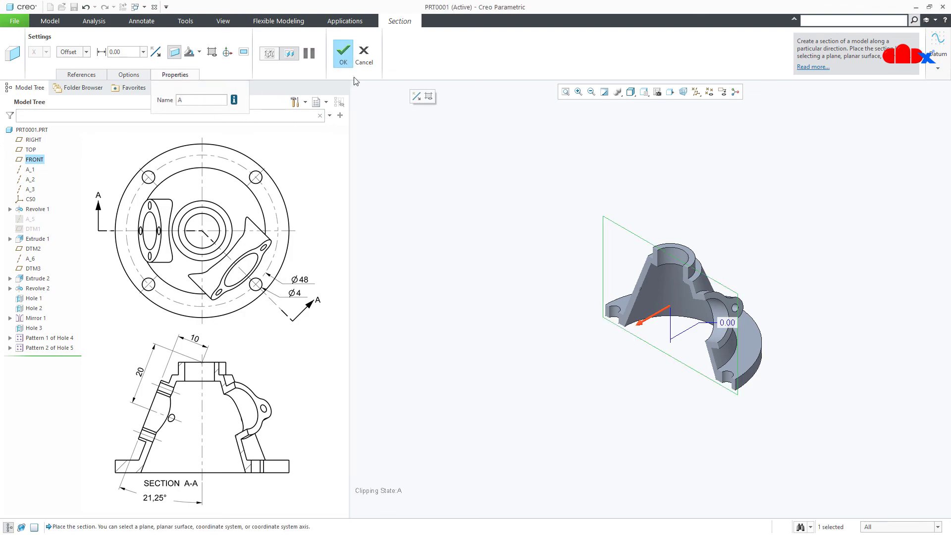
pyautogui.click(343, 51)
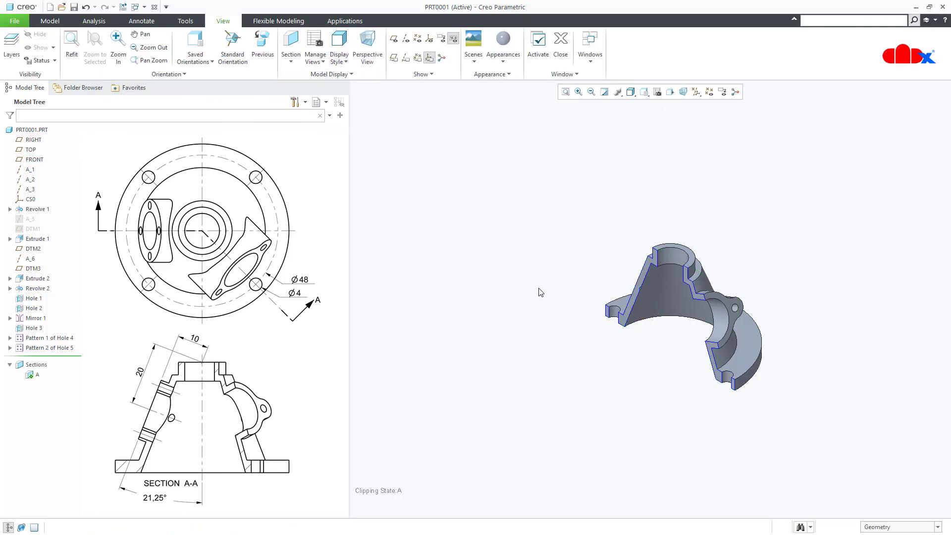
# Inspect the cut housing, deactivate section A and clear the selection
pyautogui.moveTo(703, 352)
pyautogui.mouseDown(button='middle')
pyautogui.moveTo(705, 289)
pyautogui.moveTo(744, 291)
pyautogui.moveTo(728, 293)
pyautogui.moveTo(738, 317)
pyautogui.moveTo(705, 399)
pyautogui.mouseUp(button='middle')
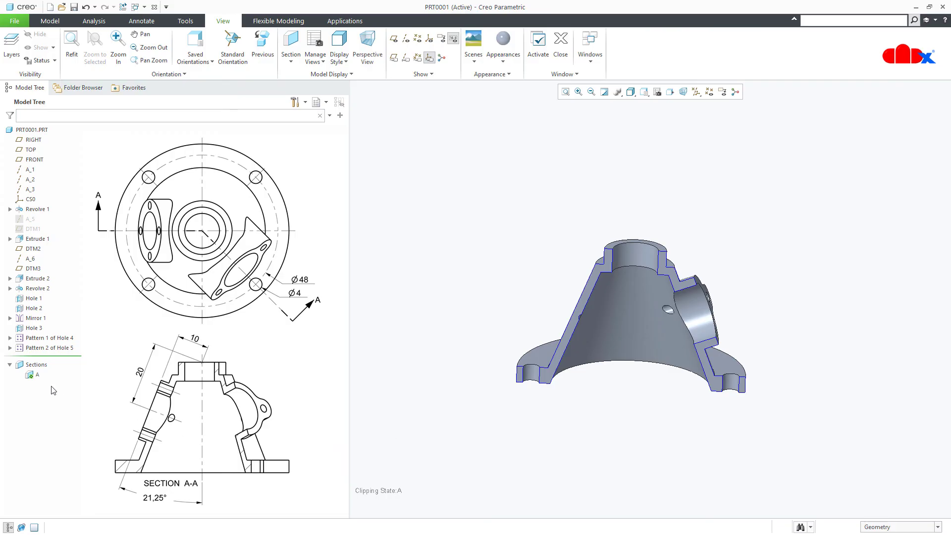
pyautogui.click(37, 375)
pyautogui.click(34, 313)
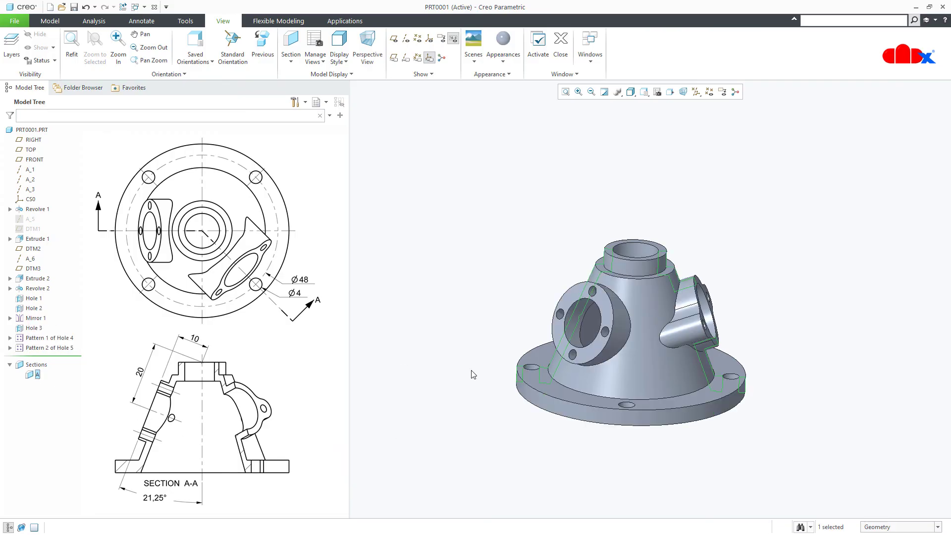
pyautogui.click(473, 375)
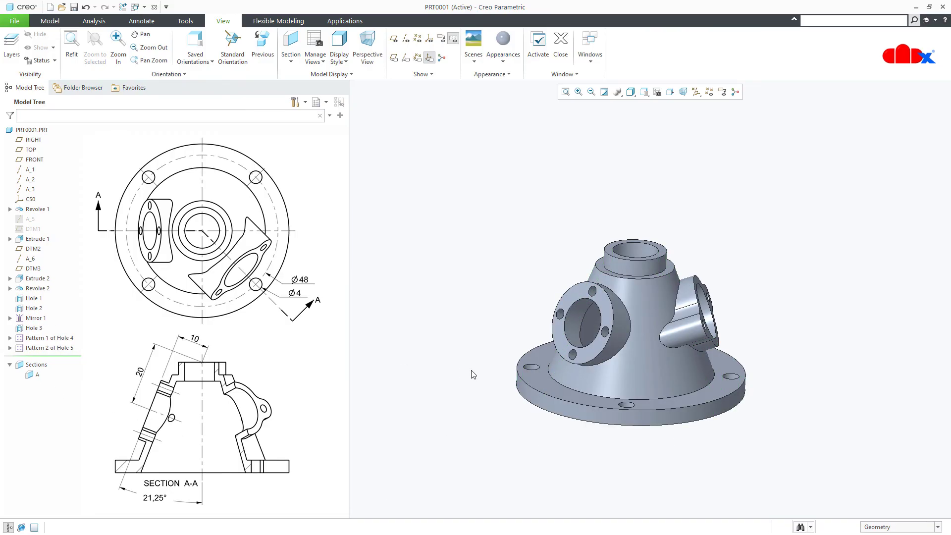
# Start an offset section and open its sketch on the top face of the housing's neck
pyautogui.click(291, 61)
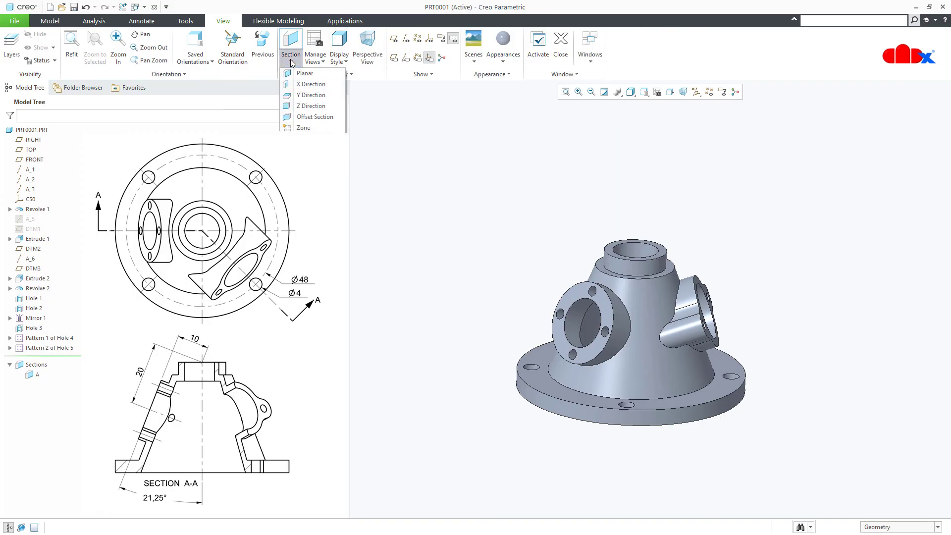
pyautogui.click(316, 117)
pyautogui.moveTo(482, 170); pyautogui.dragTo(506, 230, button='middle')
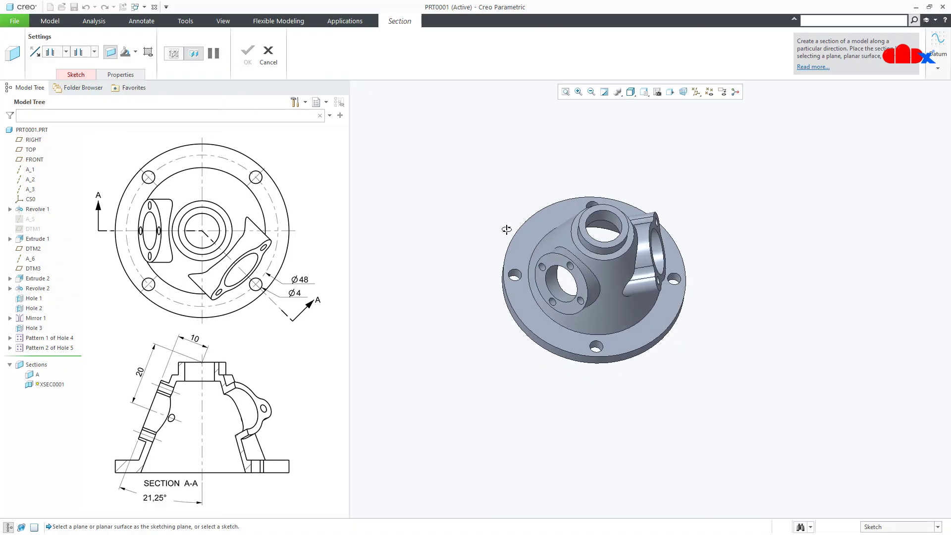
pyautogui.click(72, 75)
pyautogui.click(143, 107)
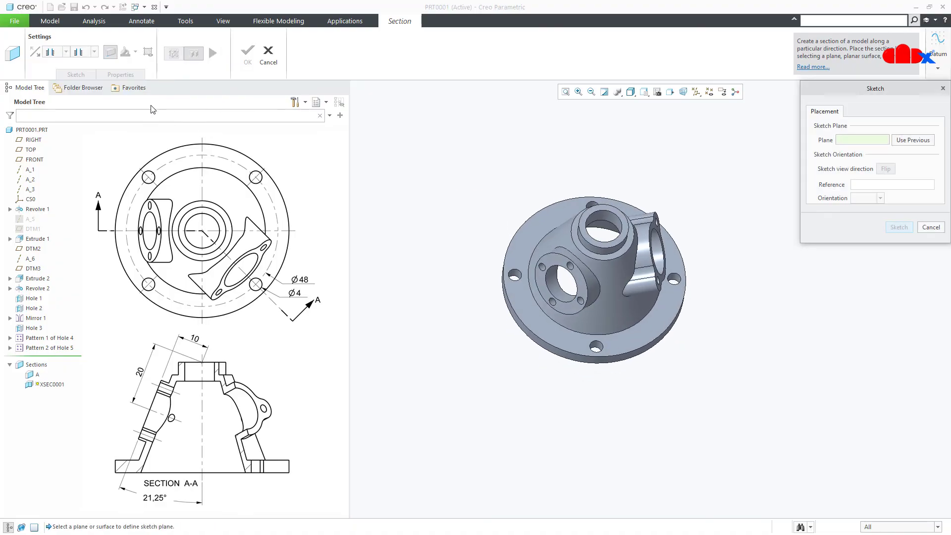
pyautogui.scroll(3, 625, 252)
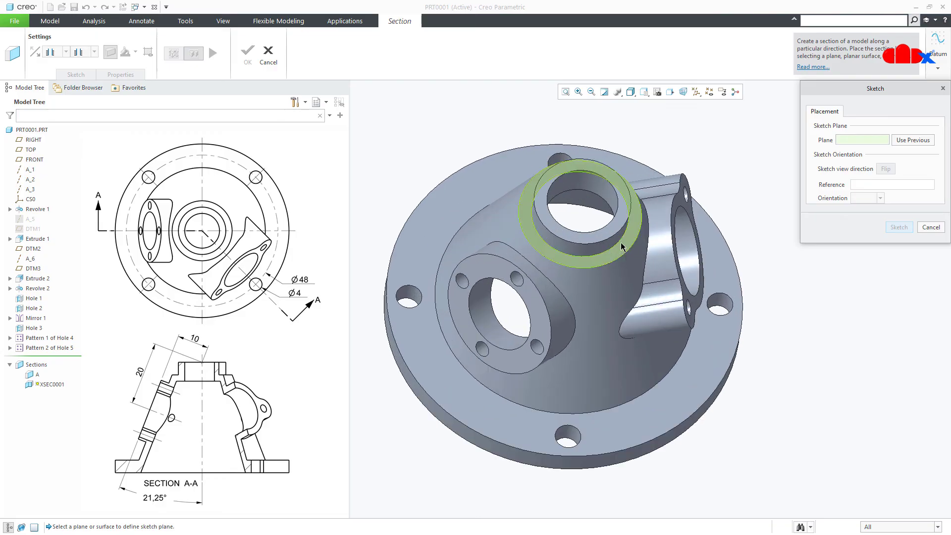
pyautogui.click(607, 230)
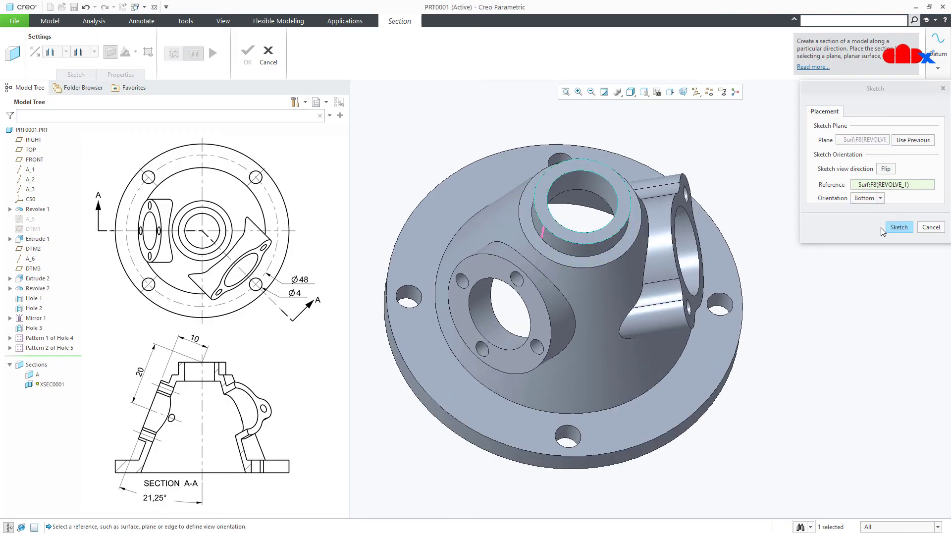
pyautogui.click(898, 227)
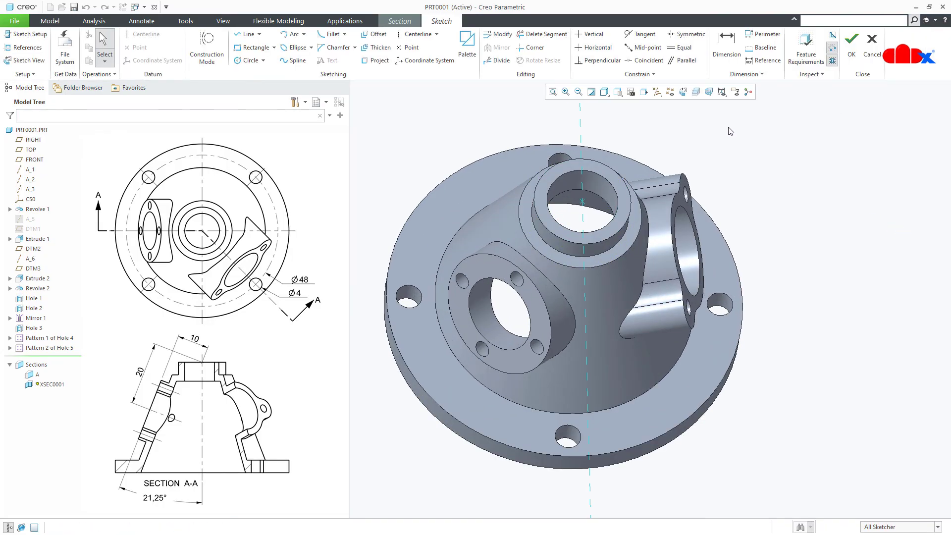
# Orient the section sketch to its 2D view and turn on the axis display
pyautogui.click(682, 92)
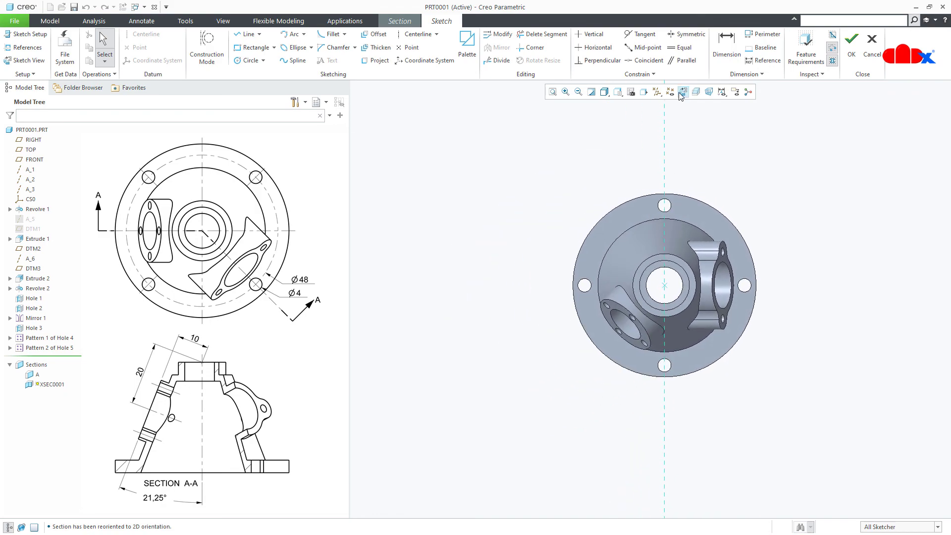
pyautogui.click(657, 93)
pyautogui.click(657, 115)
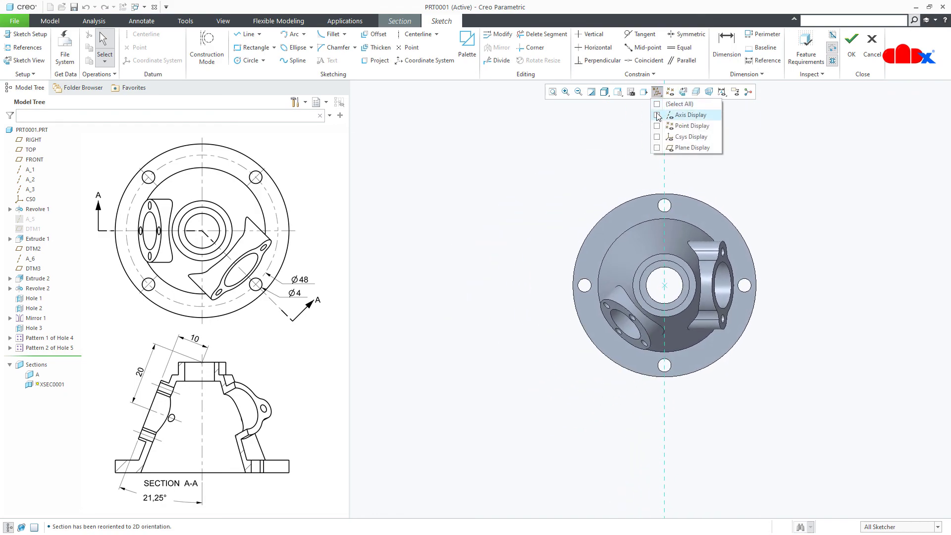
pyautogui.scroll(4, 789, 322)
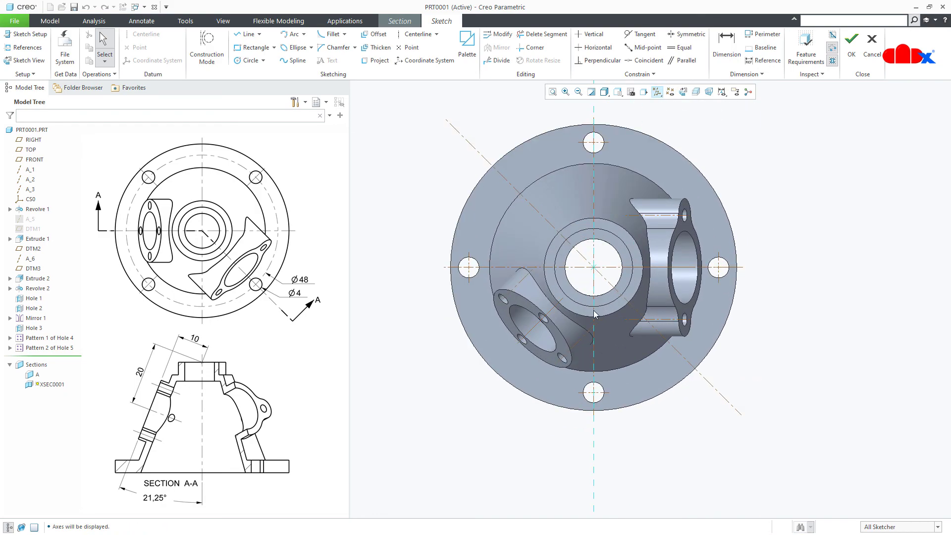
# Add the base flange's outer circle and the axes of both side flanges as sketch references
pyautogui.click(26, 47)
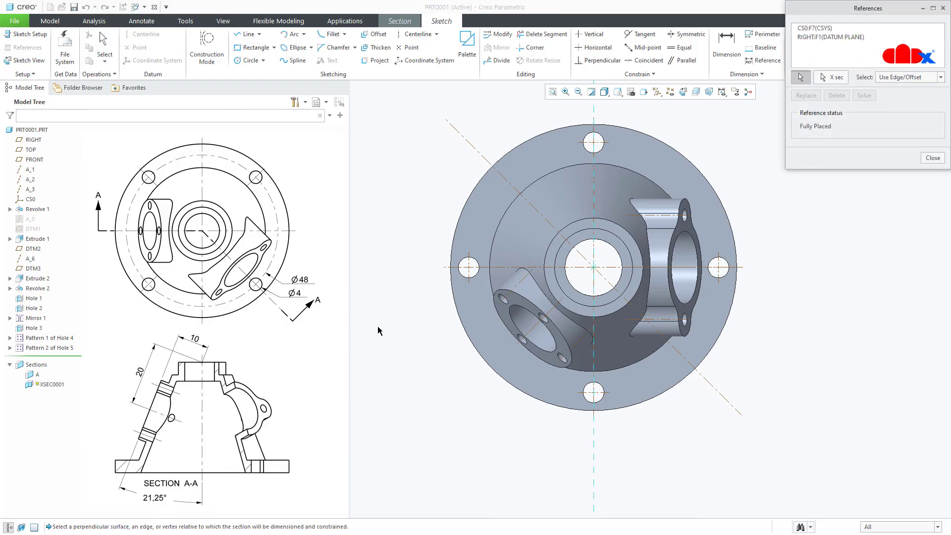
pyautogui.click(467, 333)
pyautogui.scroll(2, 465, 332)
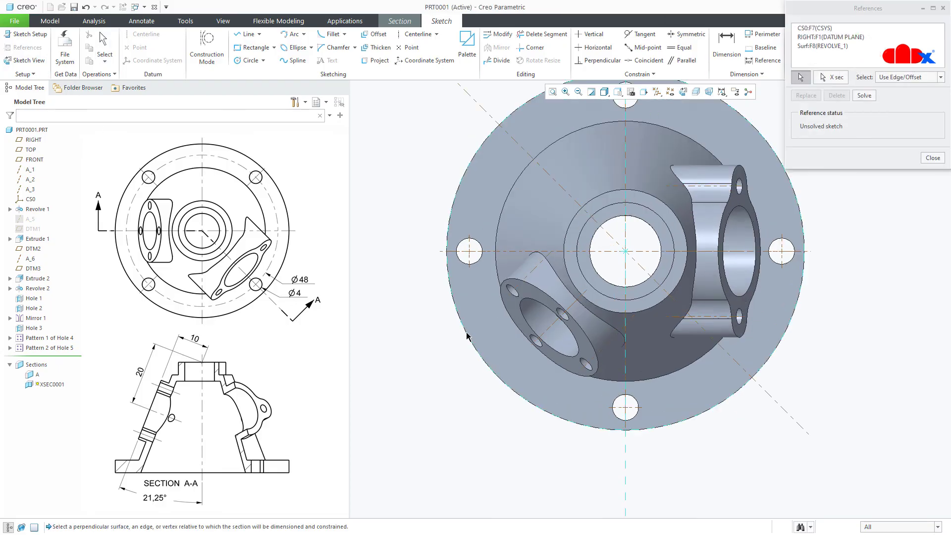
pyautogui.click(572, 327)
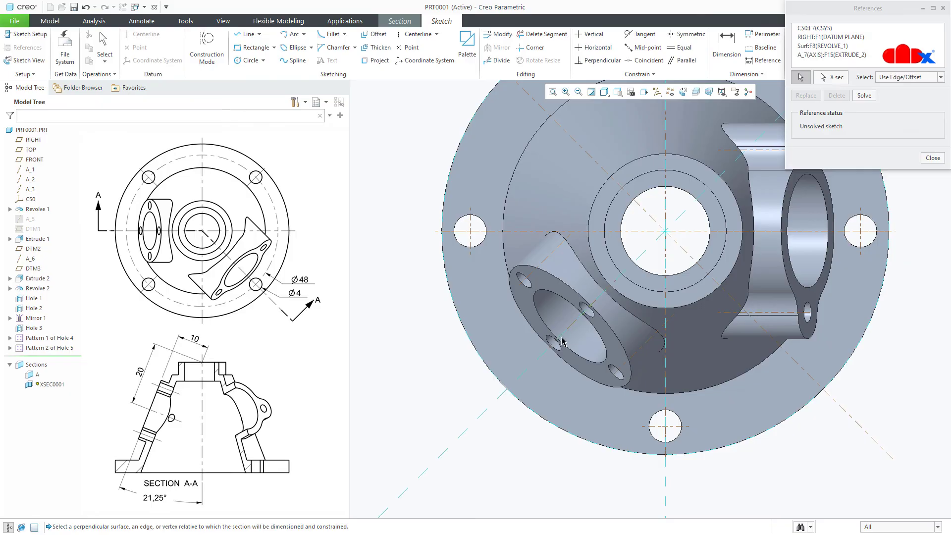
pyautogui.scroll(-3, 570, 327)
pyautogui.scroll(2, 709, 279)
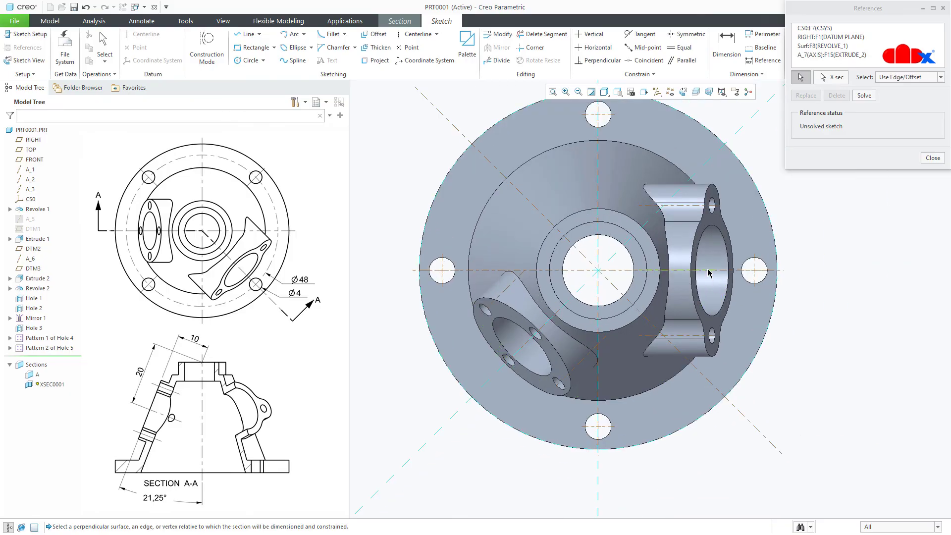
pyautogui.click(709, 278)
pyautogui.middleClick(816, 345)
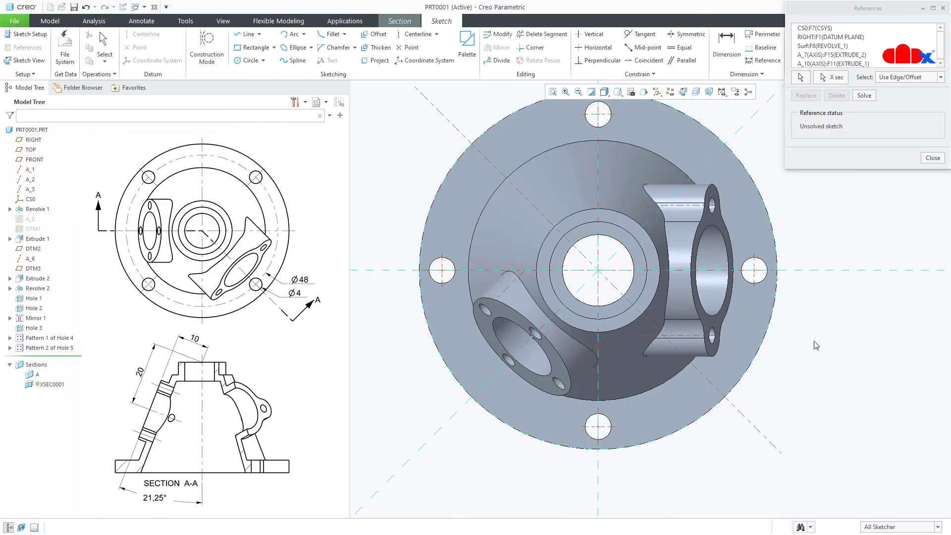
# Sketch a bent section line from the base flange's edge along one side flange axis to the centre, out along the other to the edge, and finish the sketch
pyautogui.rightClick(816, 345)
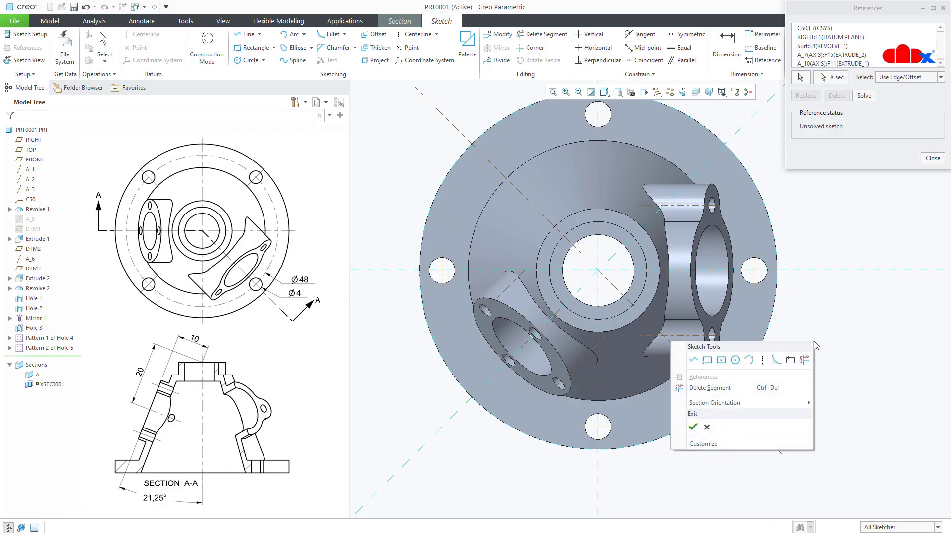
pyautogui.click(695, 358)
pyautogui.click(776, 270)
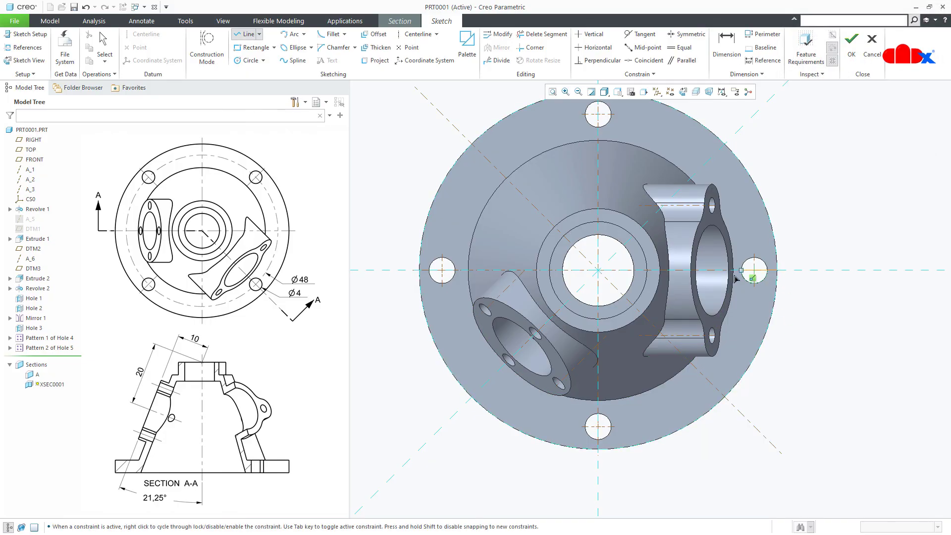
pyautogui.click(598, 271)
pyautogui.click(464, 399)
pyautogui.middleClick(478, 417)
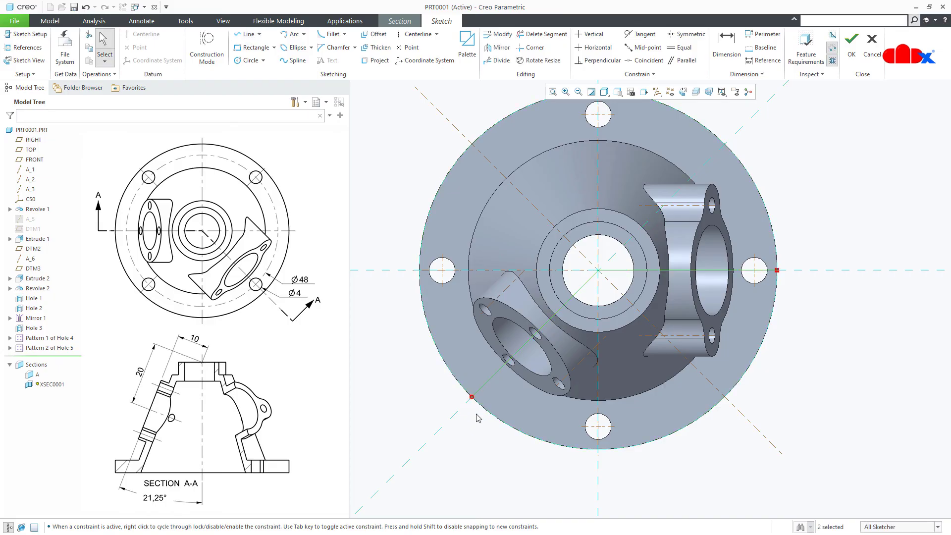
pyautogui.rightClick(478, 418)
pyautogui.click(498, 393)
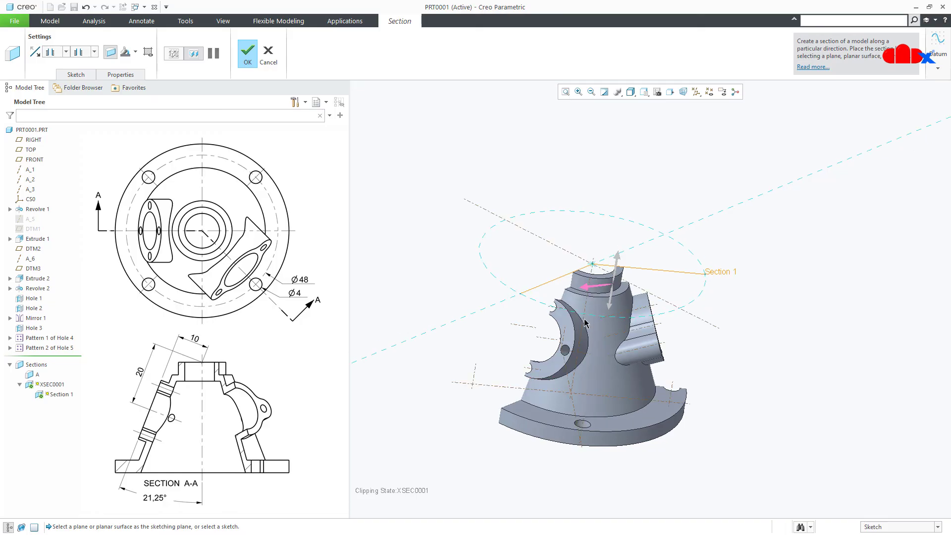
# Flip the clipping direction of the offset section, name it B and complete it
pyautogui.click(590, 291)
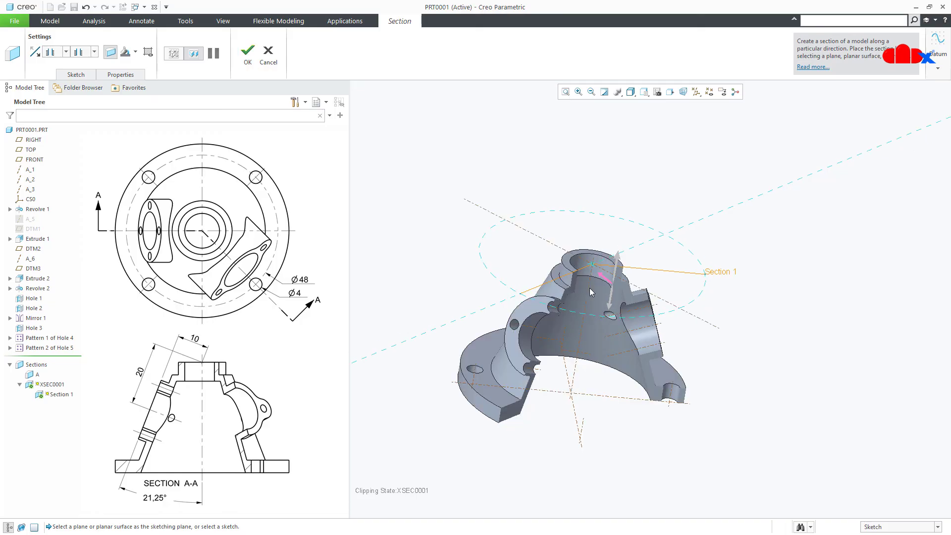
pyautogui.click(121, 74)
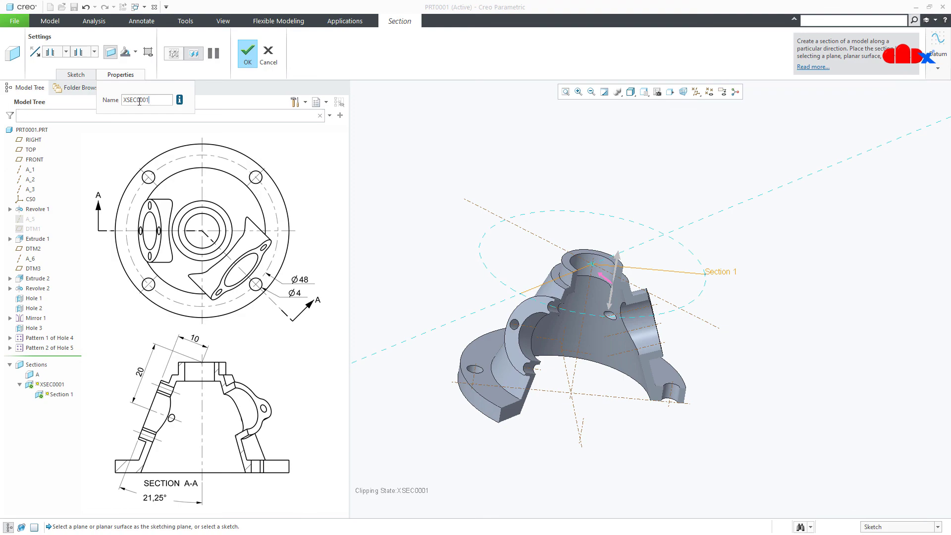
pyautogui.doubleClick(139, 101)
pyautogui.write('b')
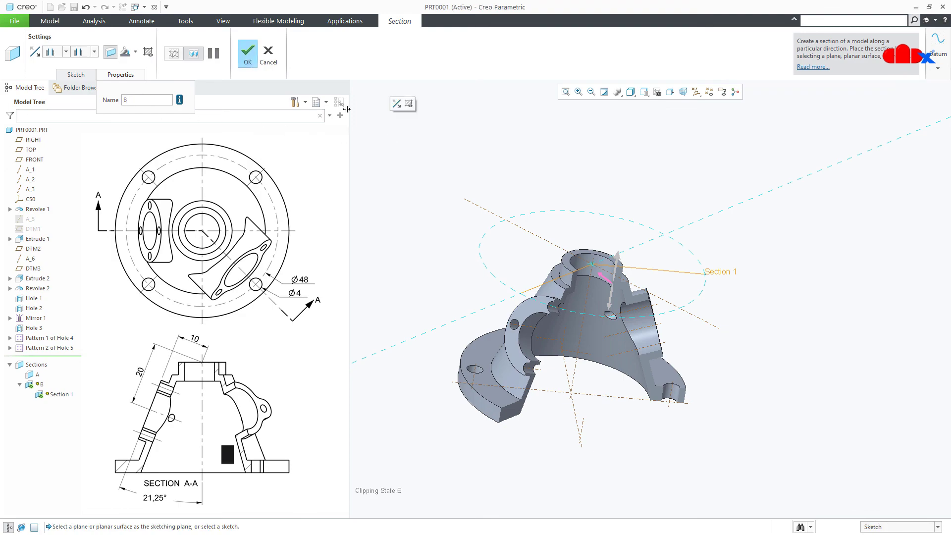
pyautogui.click(250, 56)
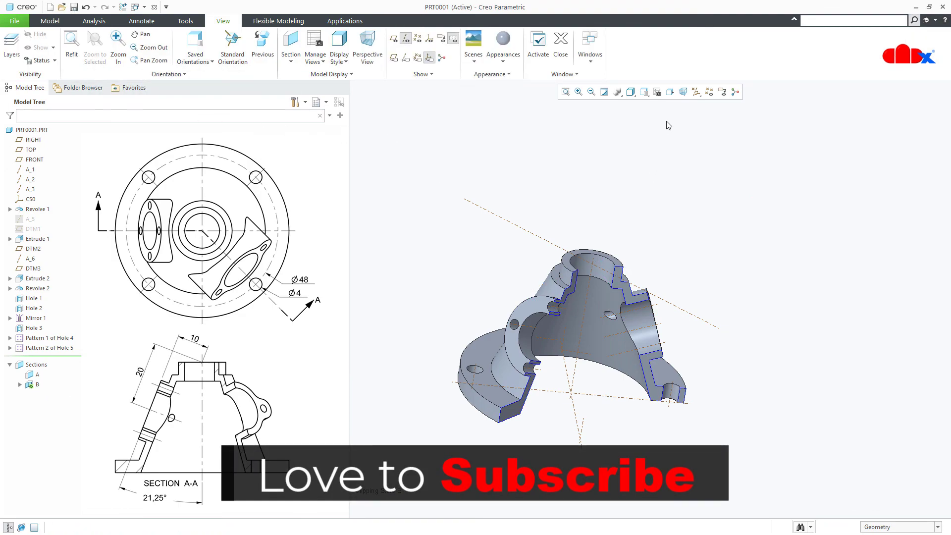
# Hide the datum axes in the sectioned view
pyautogui.click(696, 92)
pyautogui.click(696, 115)
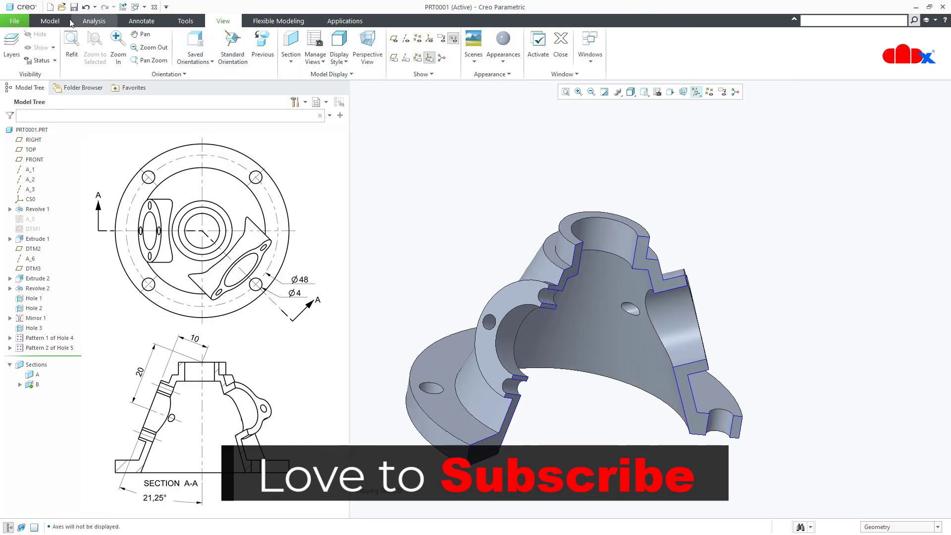
# Return the housing to its standard orientation and activate section A to inspect its cut in place of section B
pyautogui.click(50, 20)
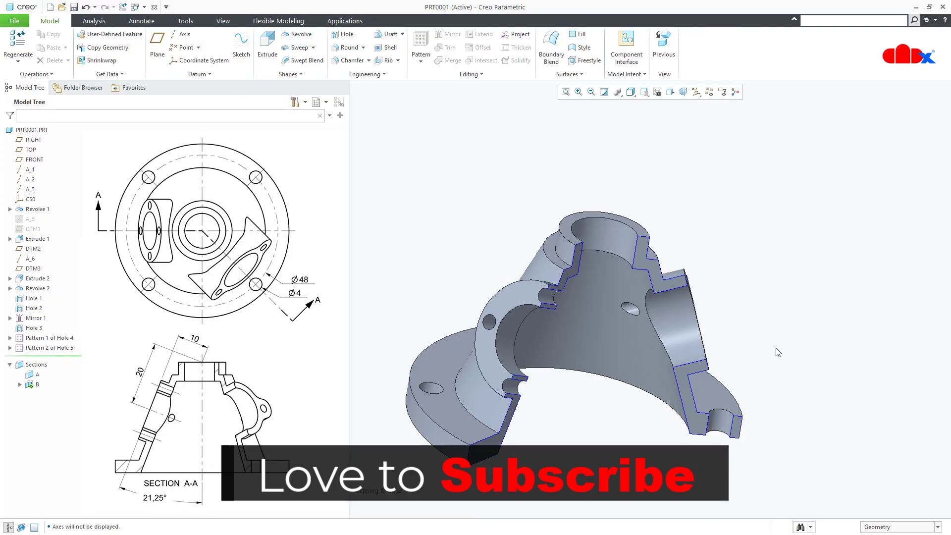
pyautogui.hotkey('ctrl', 'd')
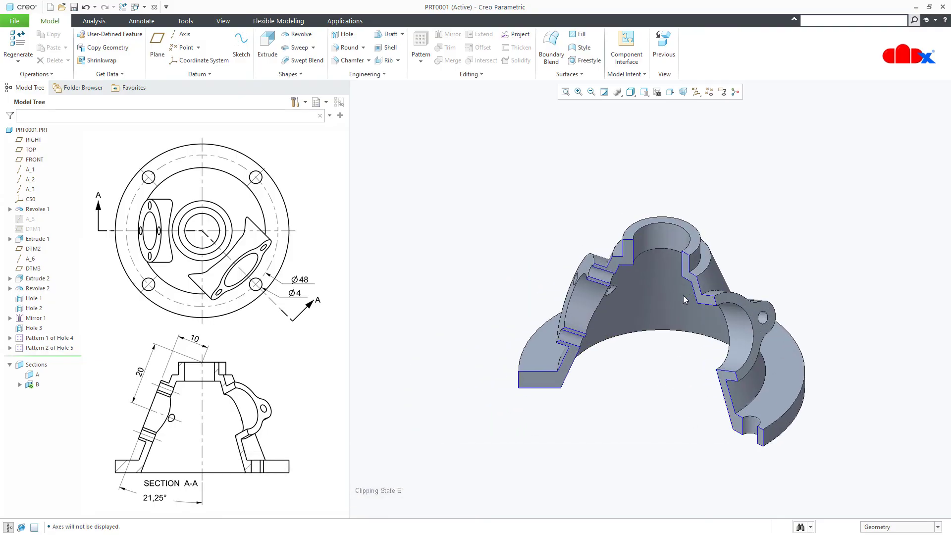
pyautogui.scroll(-1, 682, 295)
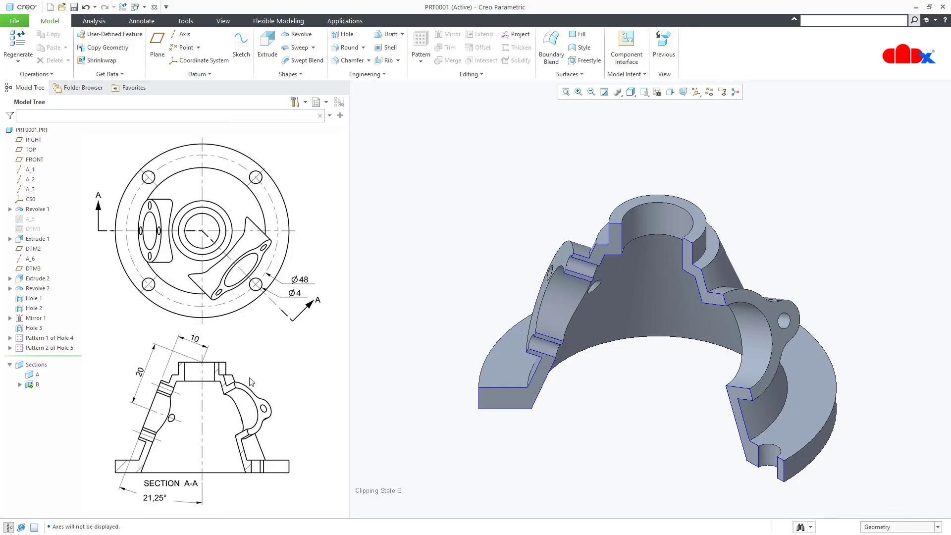
pyautogui.click(33, 375)
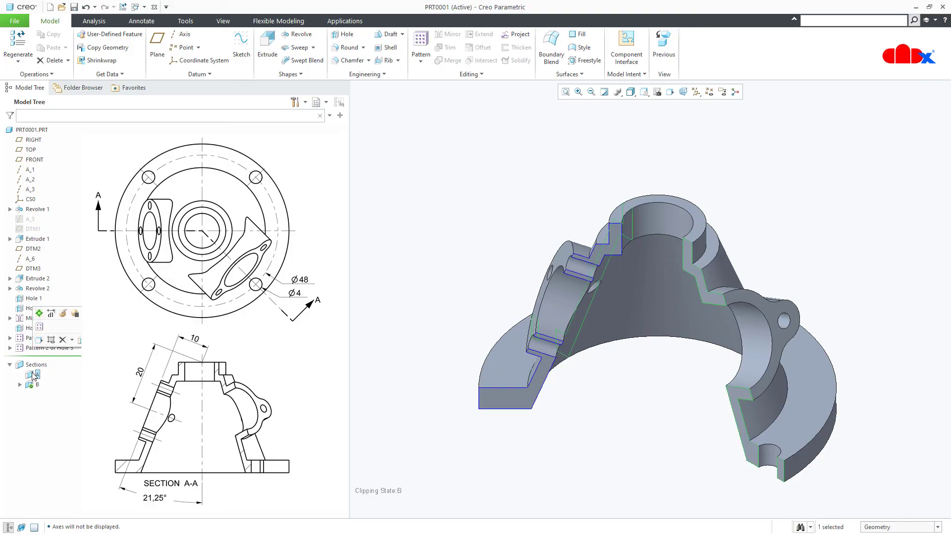
pyautogui.click(39, 319)
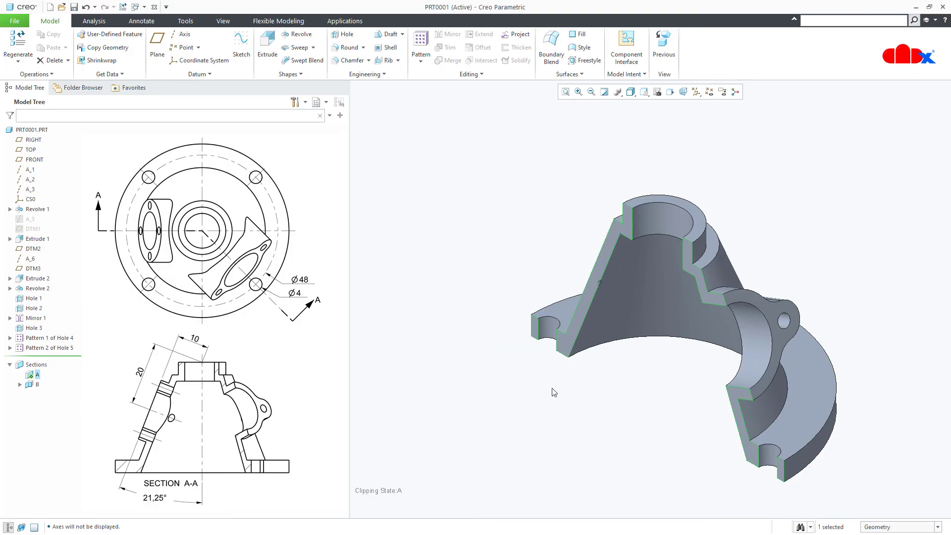
pyautogui.moveTo(655, 409)
pyautogui.mouseDown(button='middle')
pyautogui.moveTo(690, 398)
pyautogui.moveTo(664, 403)
pyautogui.mouseUp(button='middle')
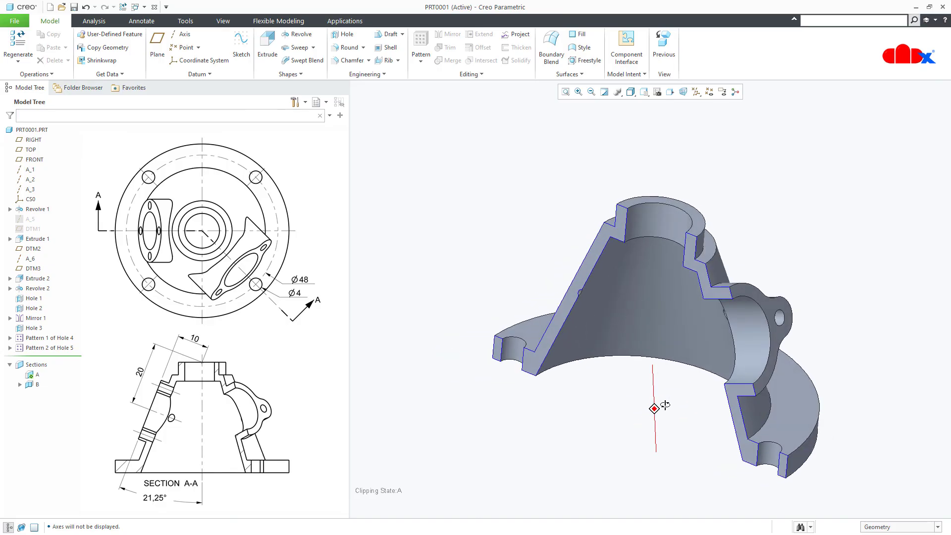
# Deactivate section A and show the complete, unclipped housing enlarged in the standard orientation
pyautogui.click(38, 375)
pyautogui.click(40, 318)
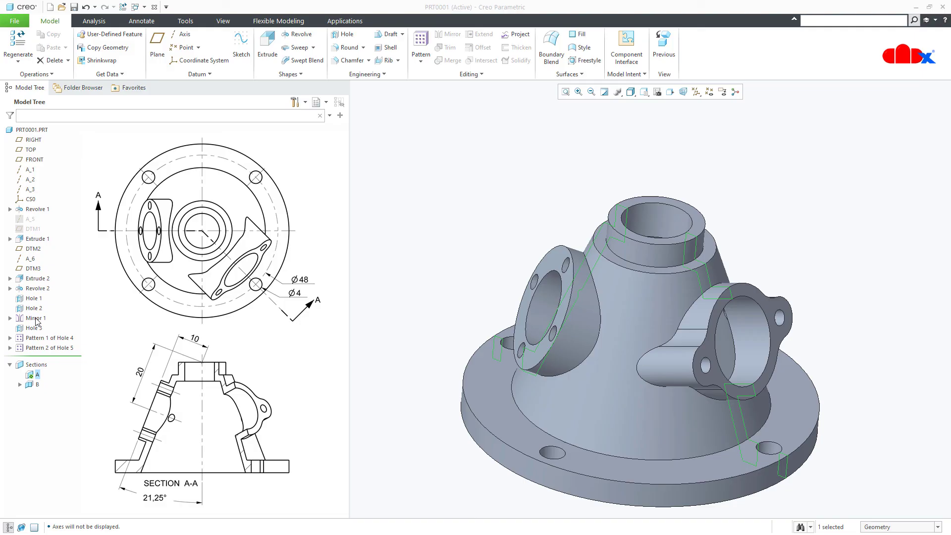
pyautogui.click(368, 440)
pyautogui.hotkey('ctrl', 'd')
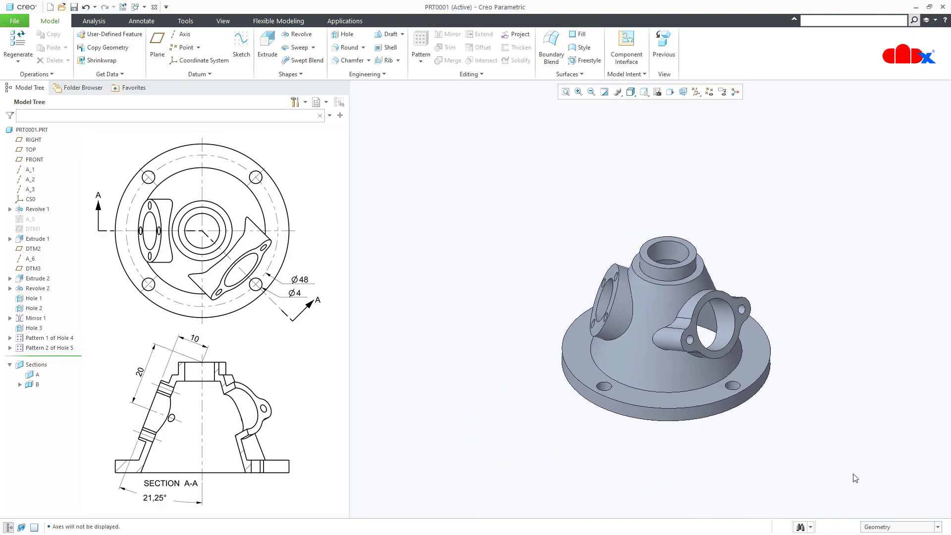
pyautogui.scroll(3, 681, 311)
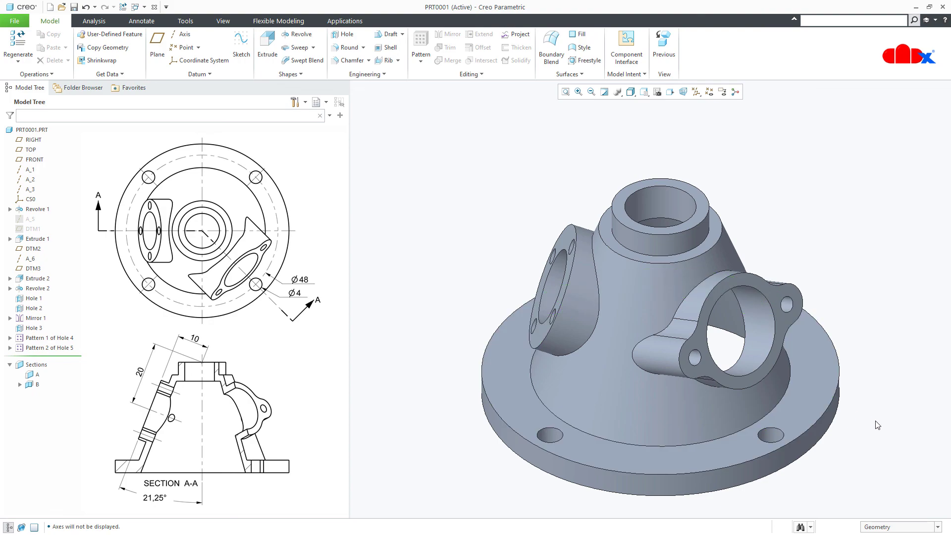
pyautogui.keyDown('shift'); pyautogui.moveTo(877, 425); pyautogui.dragTo(875, 394, button='middle'); pyautogui.keyUp('shift')
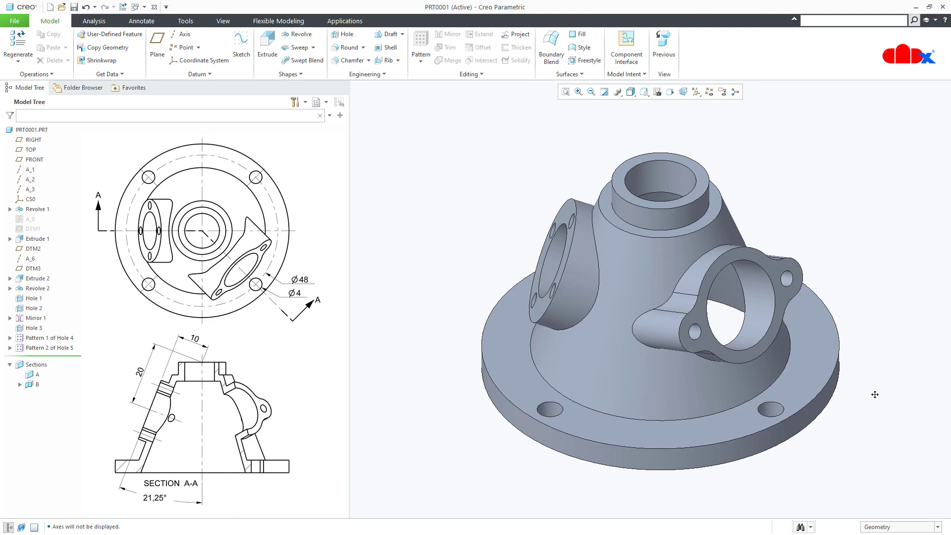